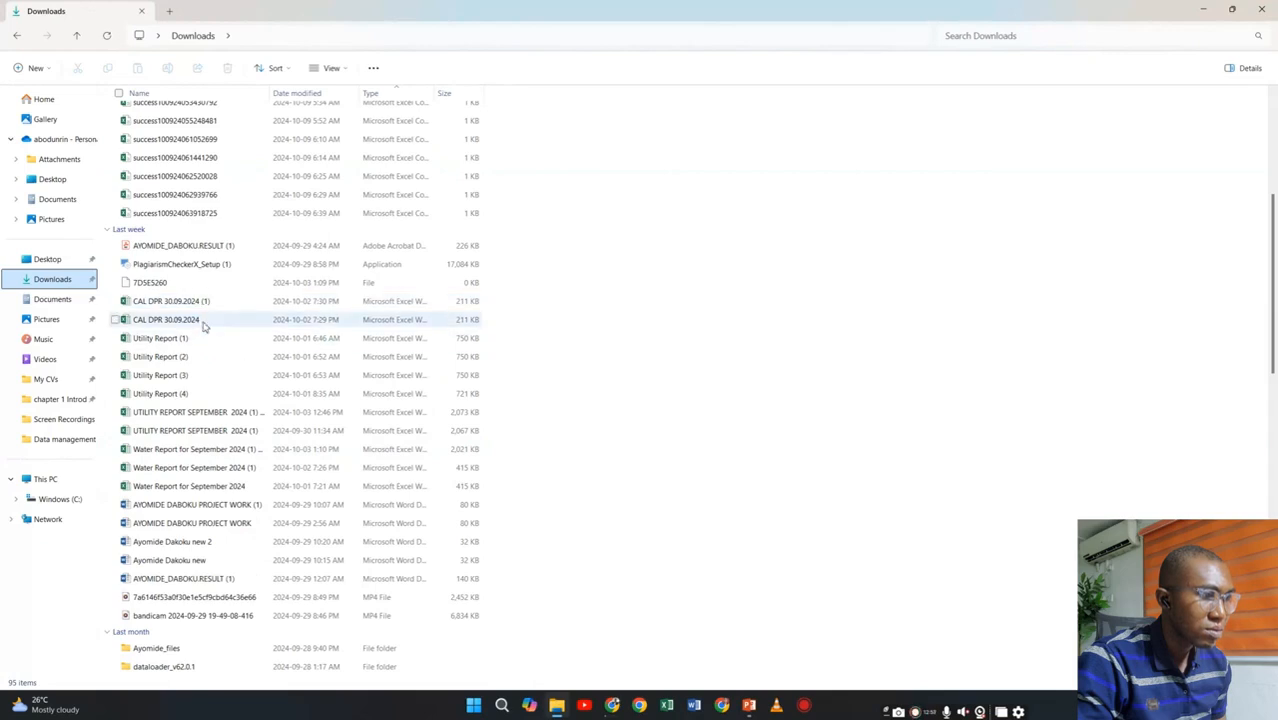
Find the Car_Repair_Records file in the Downloads folder, open it in Excel, dismiss the activation notice and maximize the workbook.
scroll(208, 288, "up", 2)
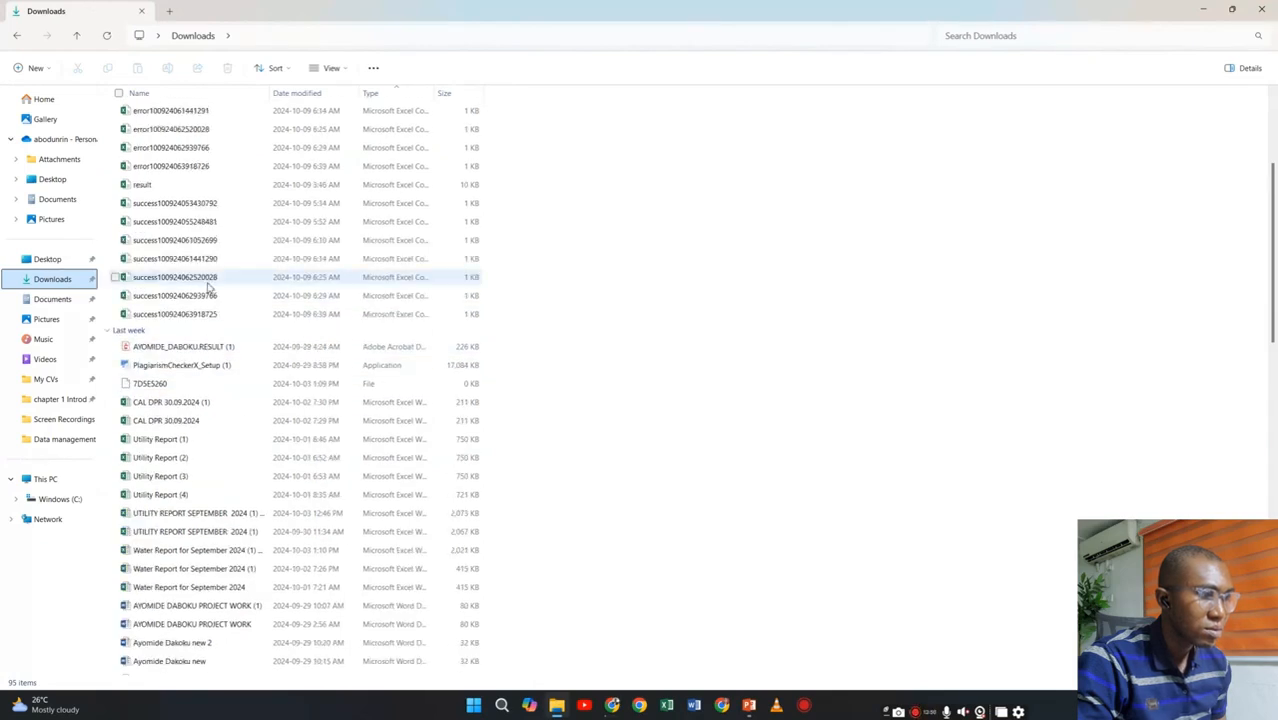
scroll(208, 288, "up", 3)
scroll(208, 288, "up", 2)
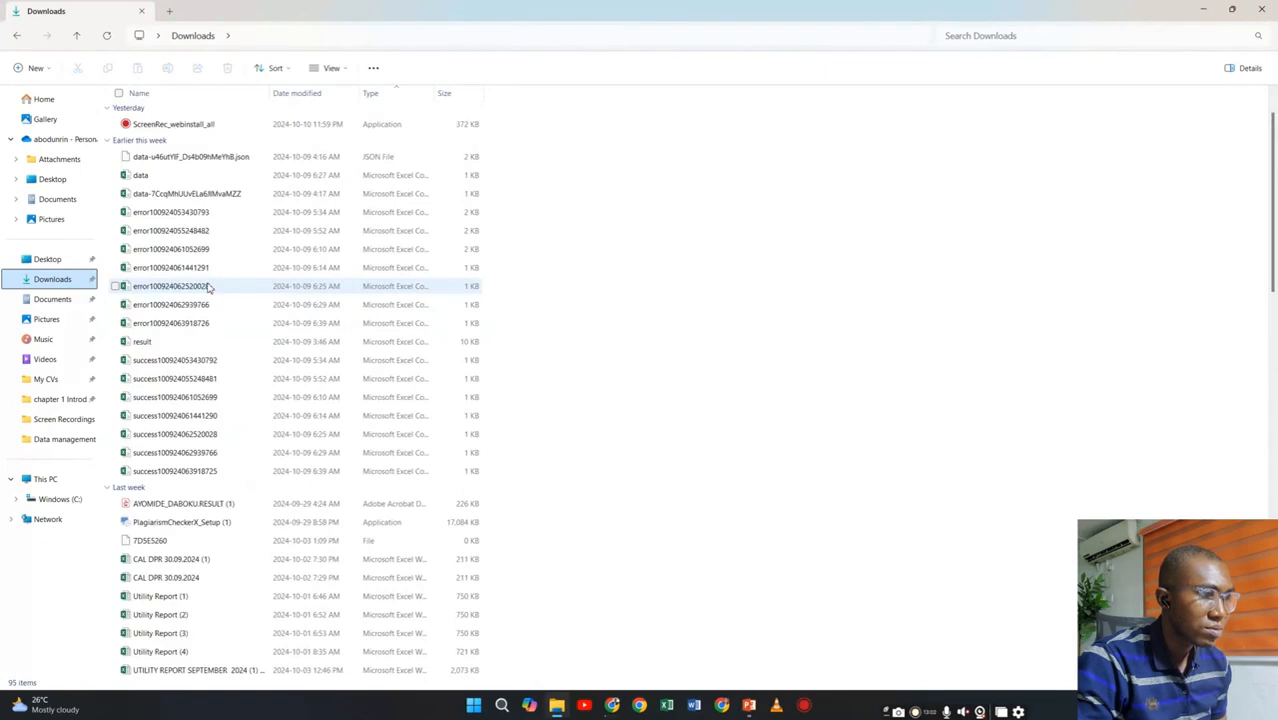
scroll(208, 288, "up", 2)
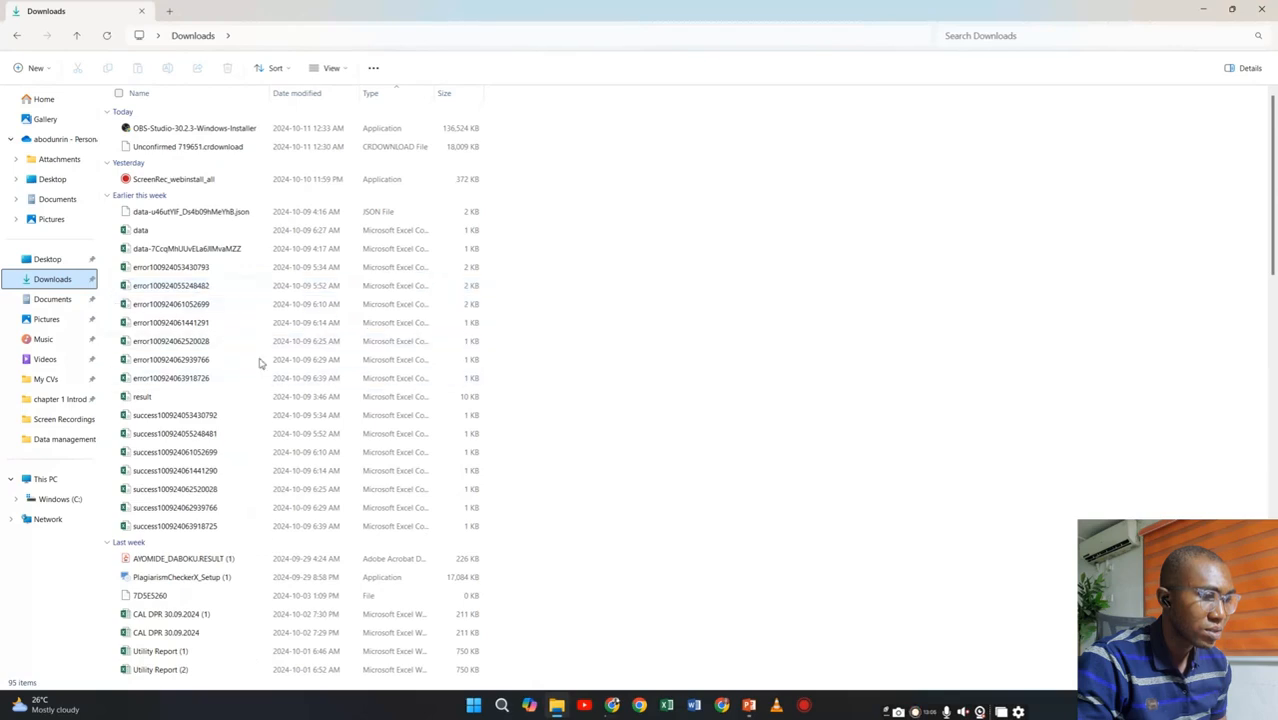
scroll(256, 355, "down", 8)
scroll(256, 348, "down", 2)
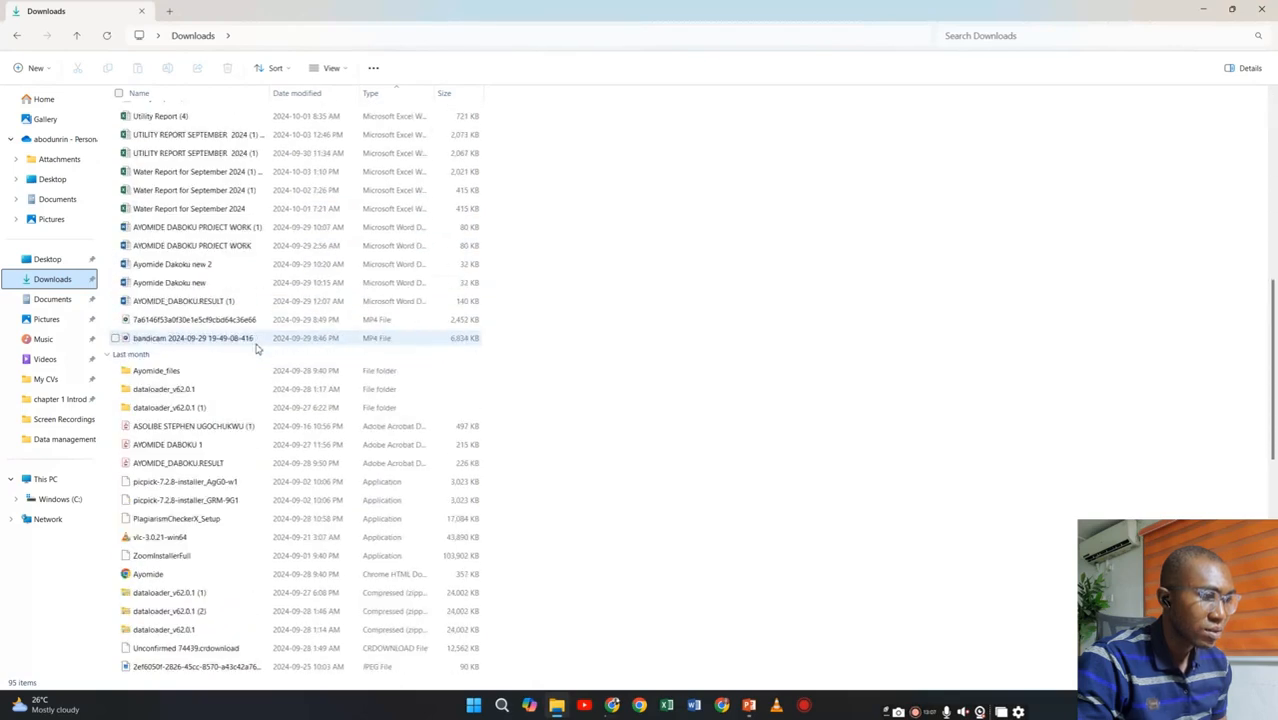
scroll(256, 348, "down", 10)
left_click(240, 226)
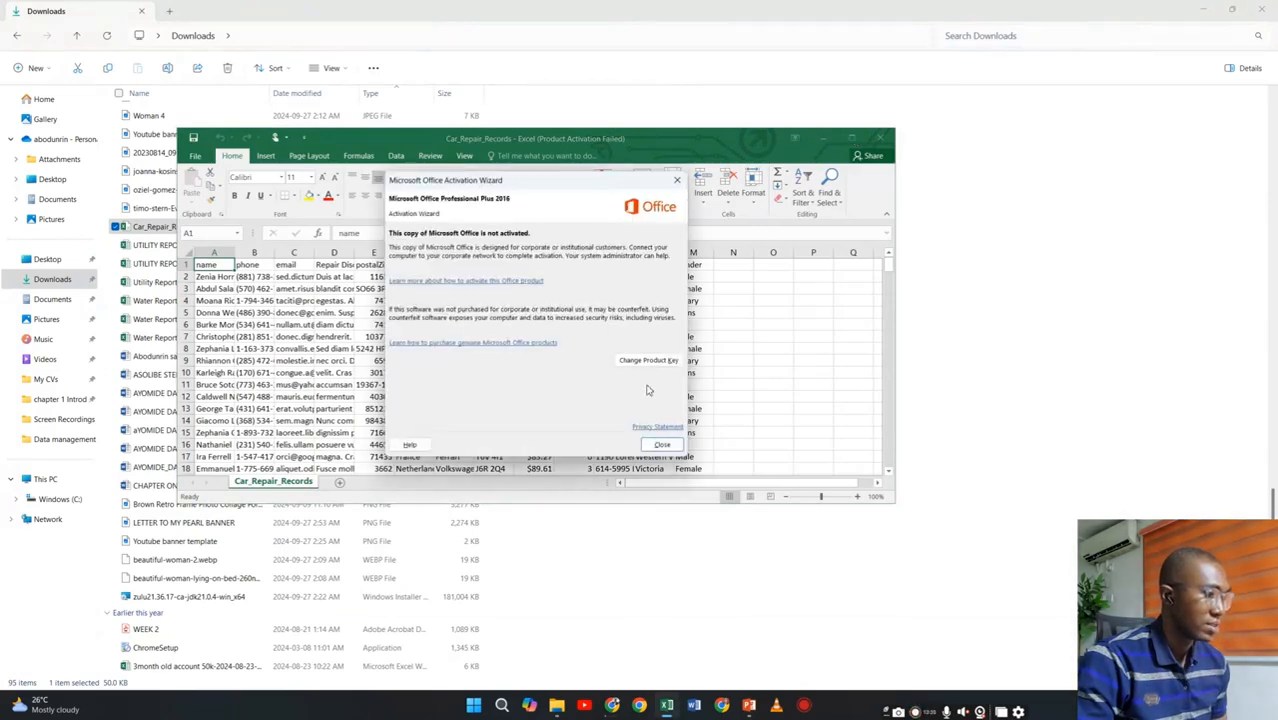
left_click(662, 444)
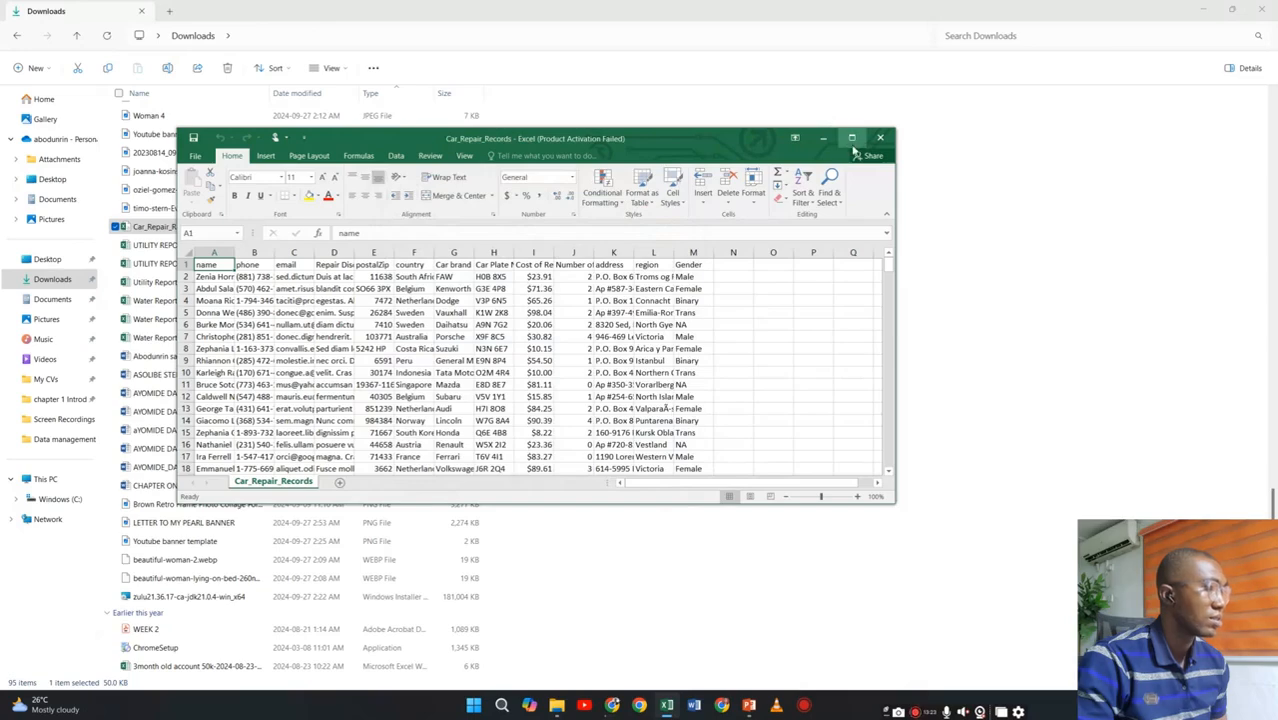
left_click(852, 138)
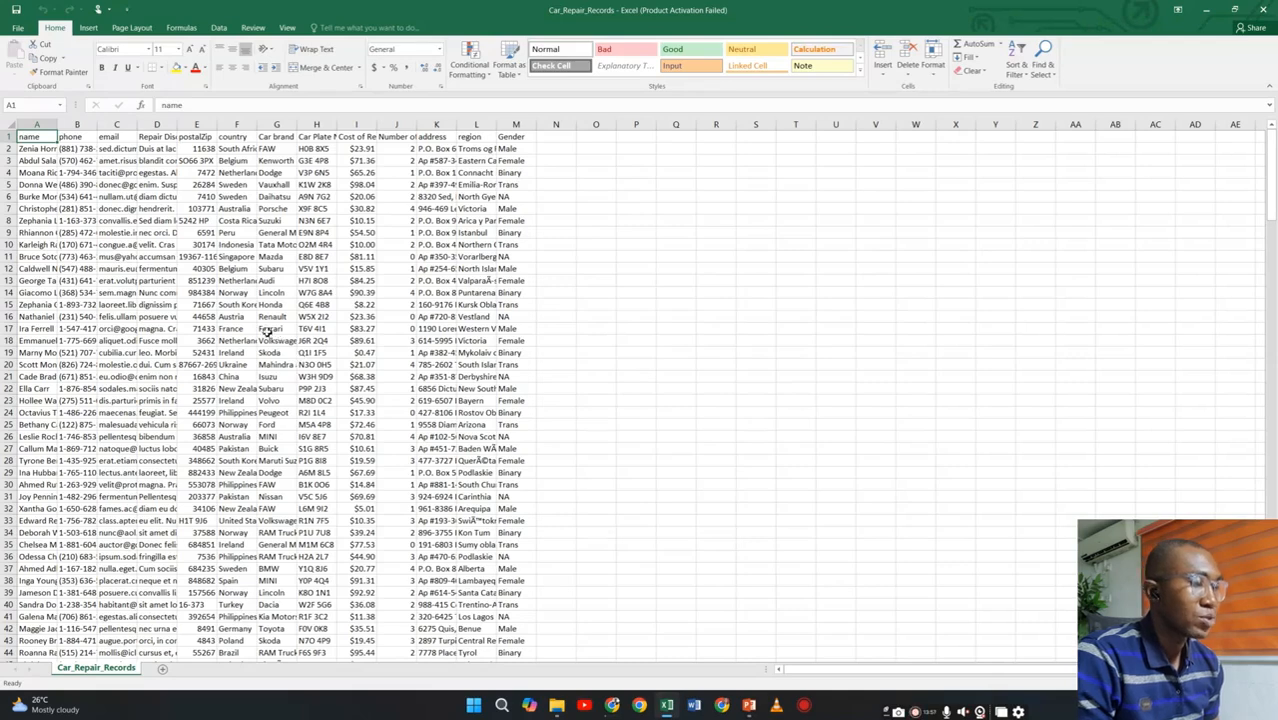
Look through the rows of the car repair records and switch to the Data and data loader presentation in PowerPoint.
scroll(268, 332, "down", 6)
scroll(266, 329, "down", 15)
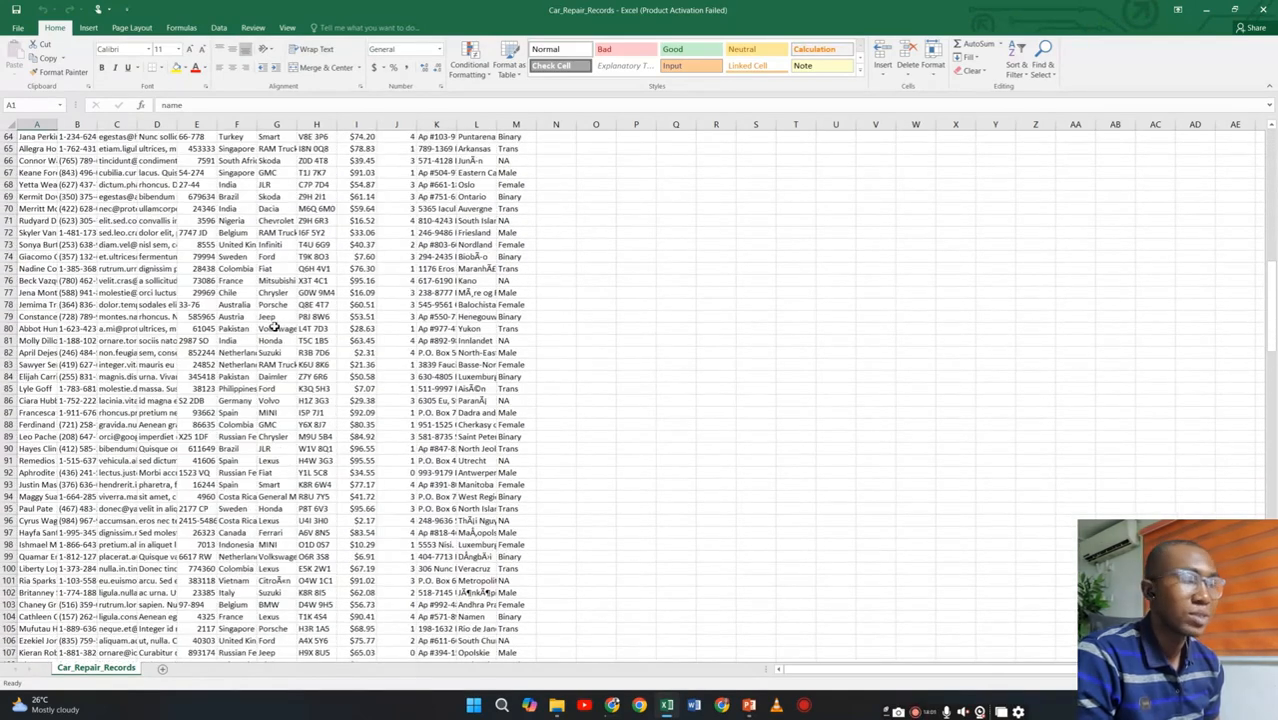
scroll(274, 327, "up", 20)
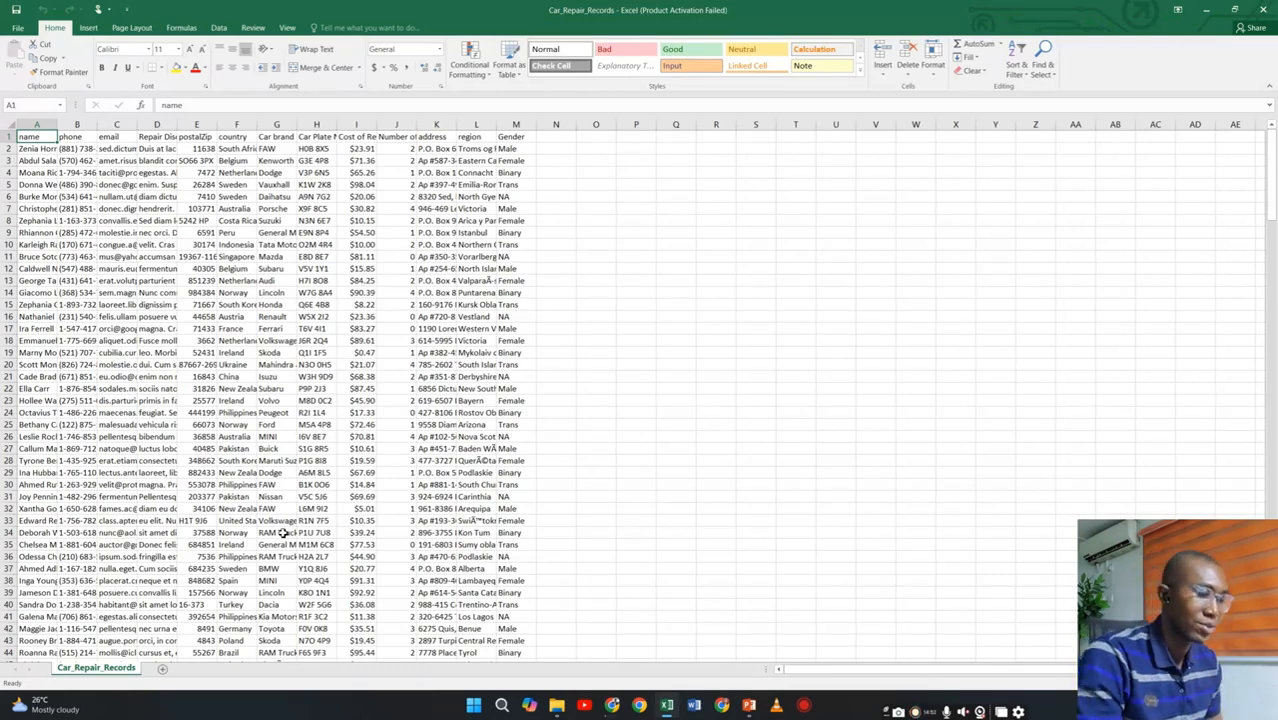
key("alt+Tab")
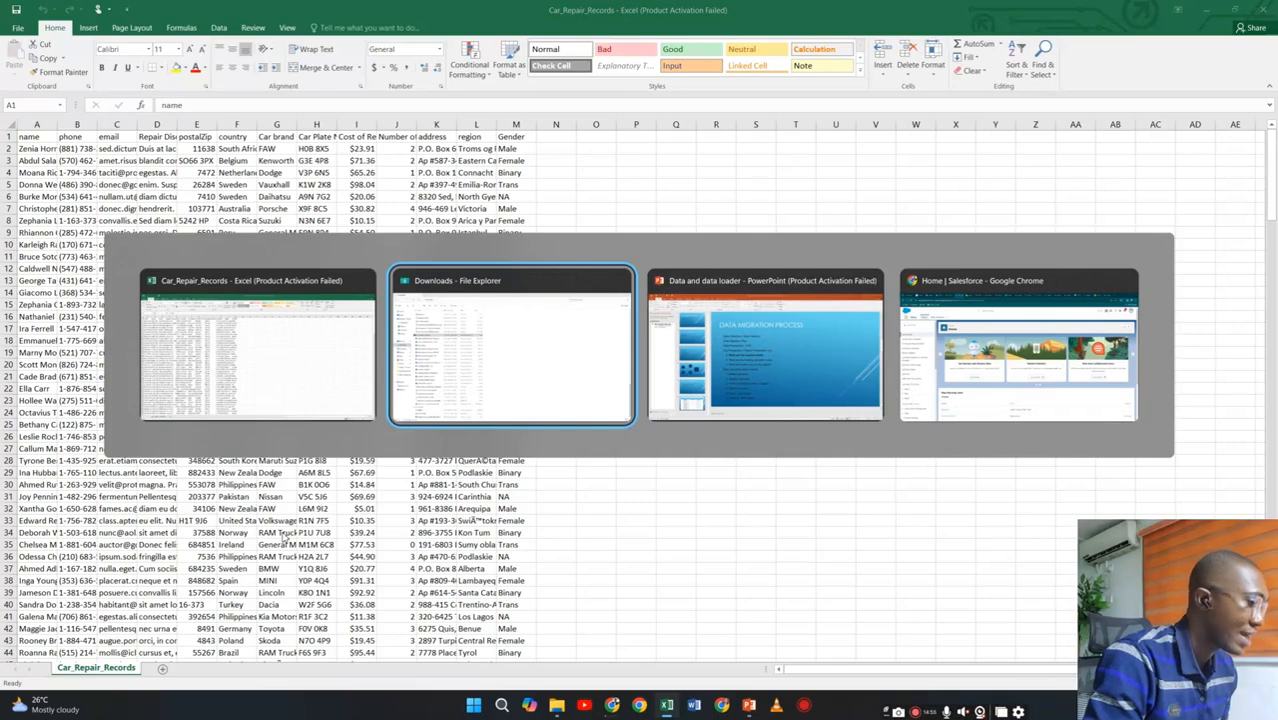
key("alt+Tab")
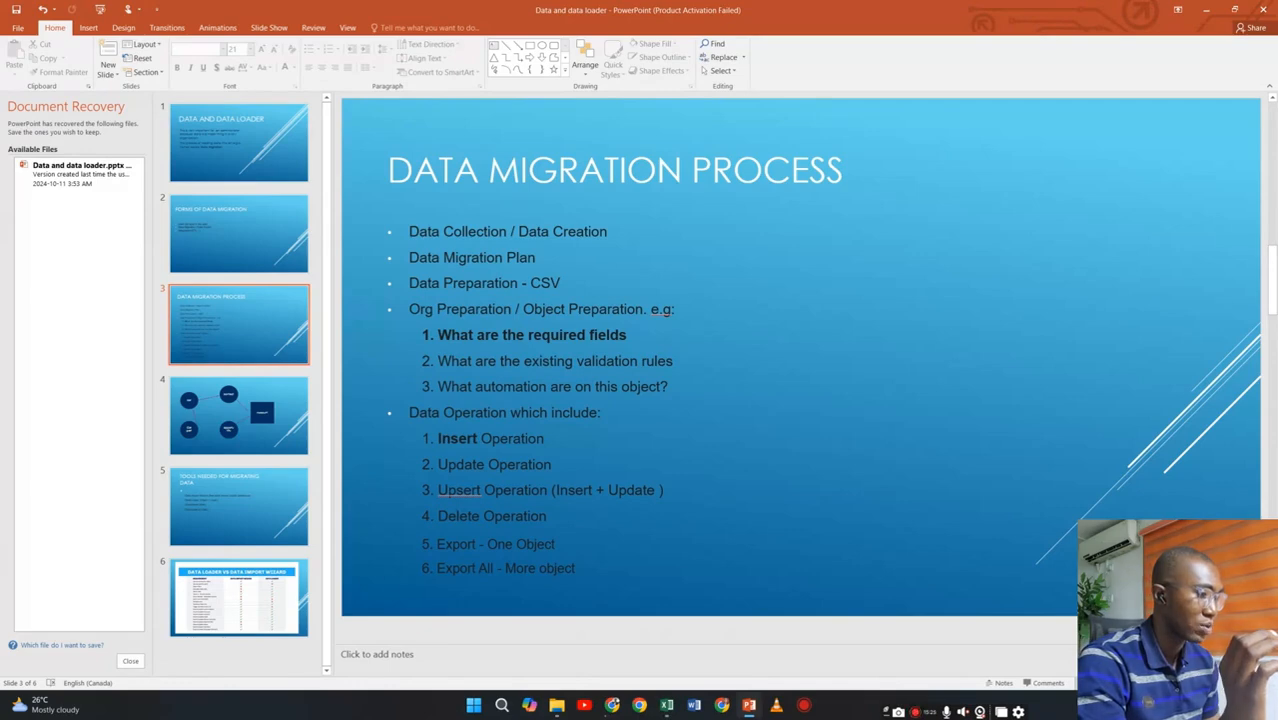
Switch to Salesforce in Chrome, start a new record from the insurances list and examine the form's fields up to Policy holder name.
mouse_move(612, 706)
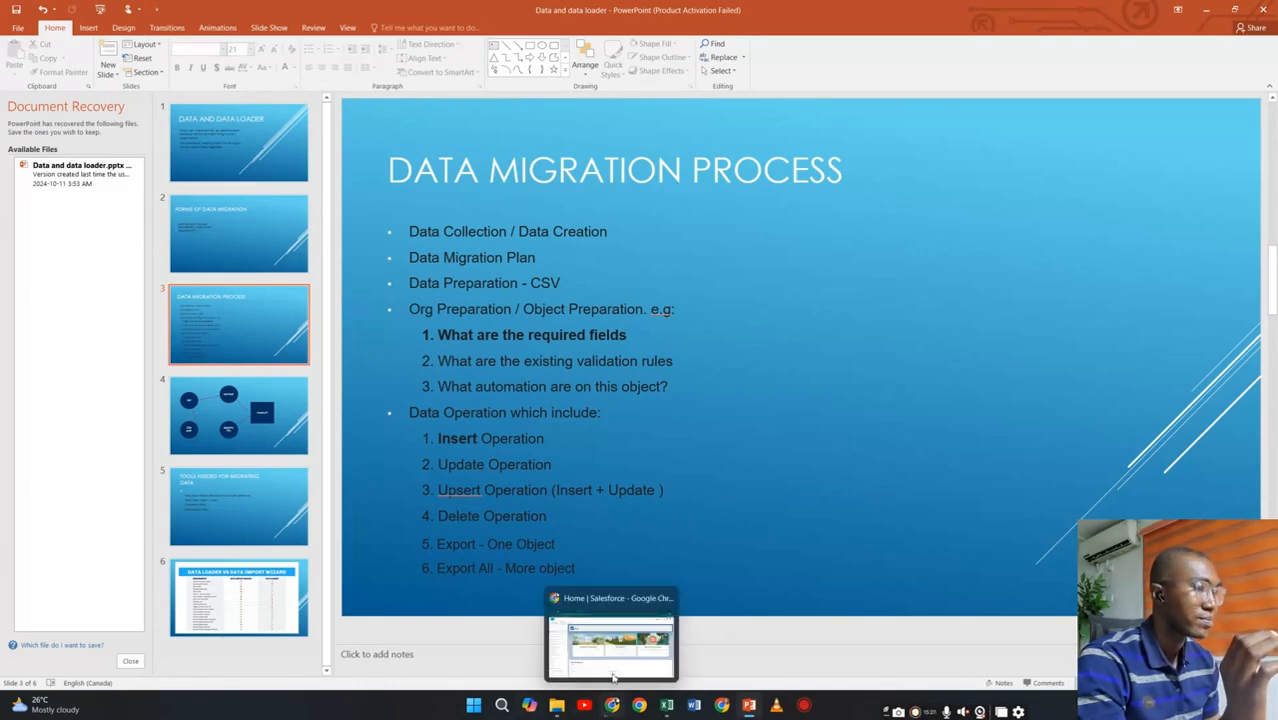
left_click(614, 665)
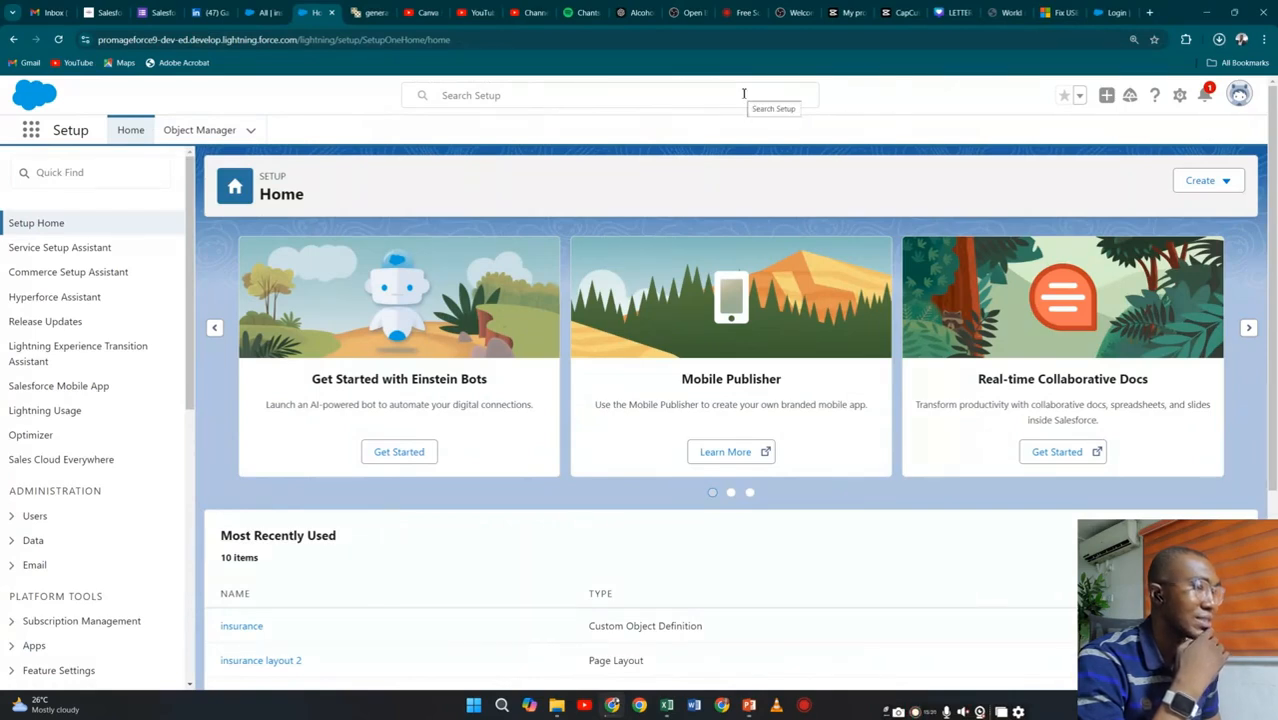
left_click(268, 14)
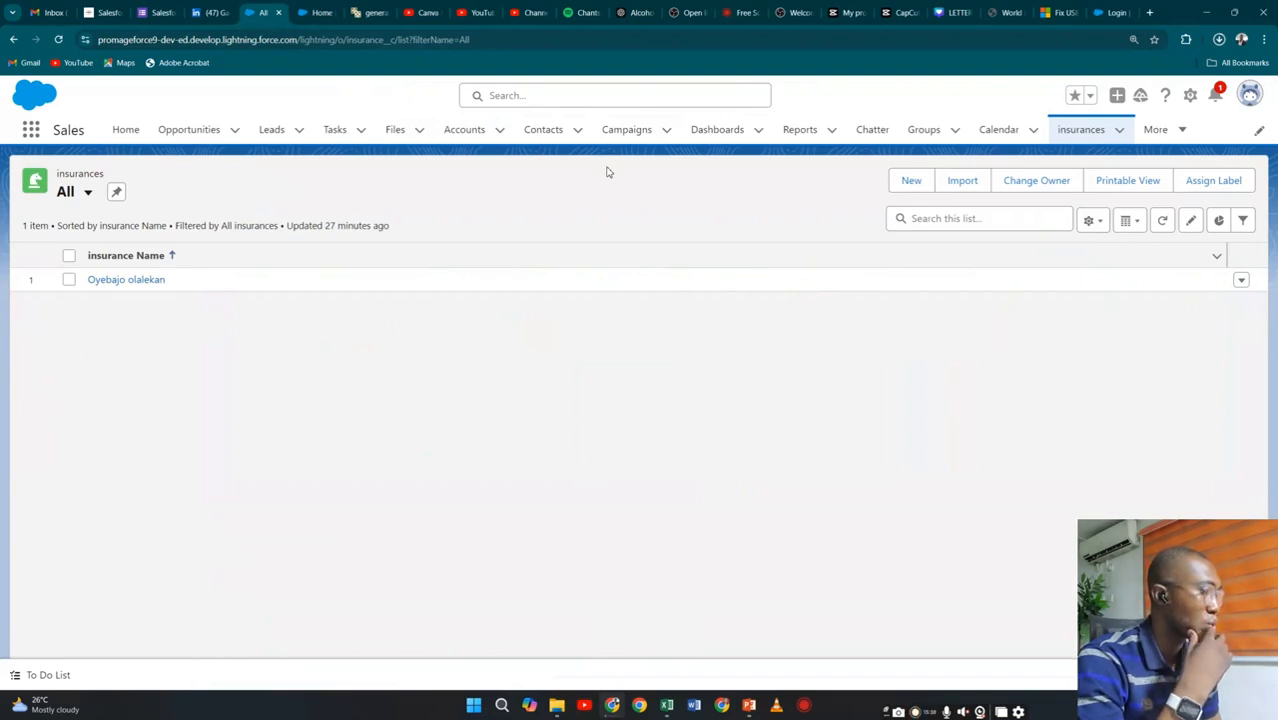
left_click(922, 183)
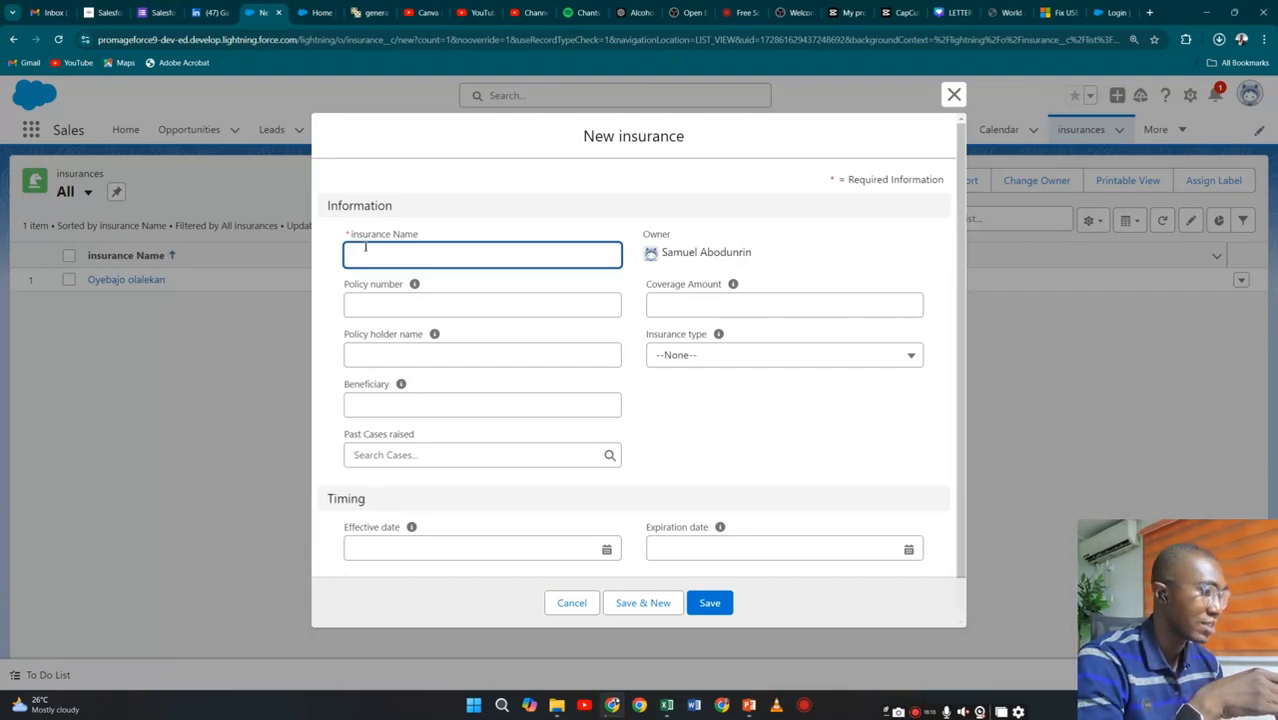
left_click(498, 348)
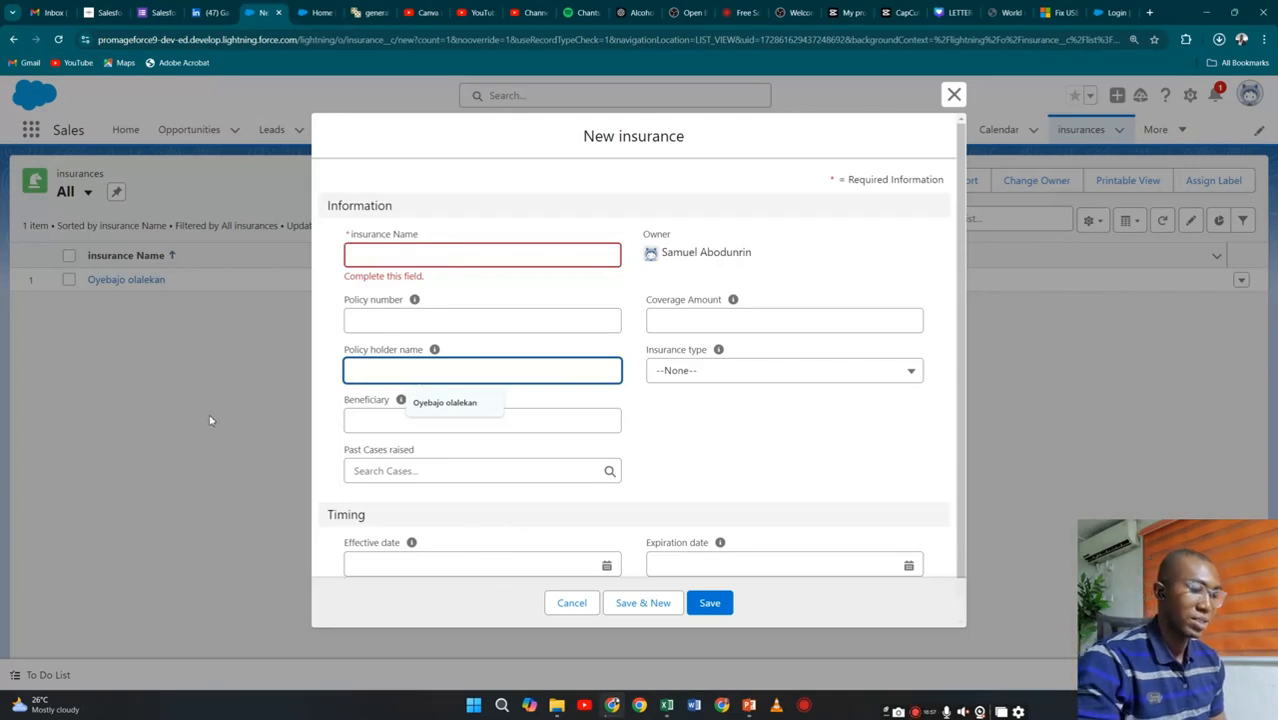
Switch to the Car_Repair_Records workbook in Excel, clear cells G23, H19 and F20, and return to the PowerPoint presentation.
key("alt+Tab")
key("alt+Tab")
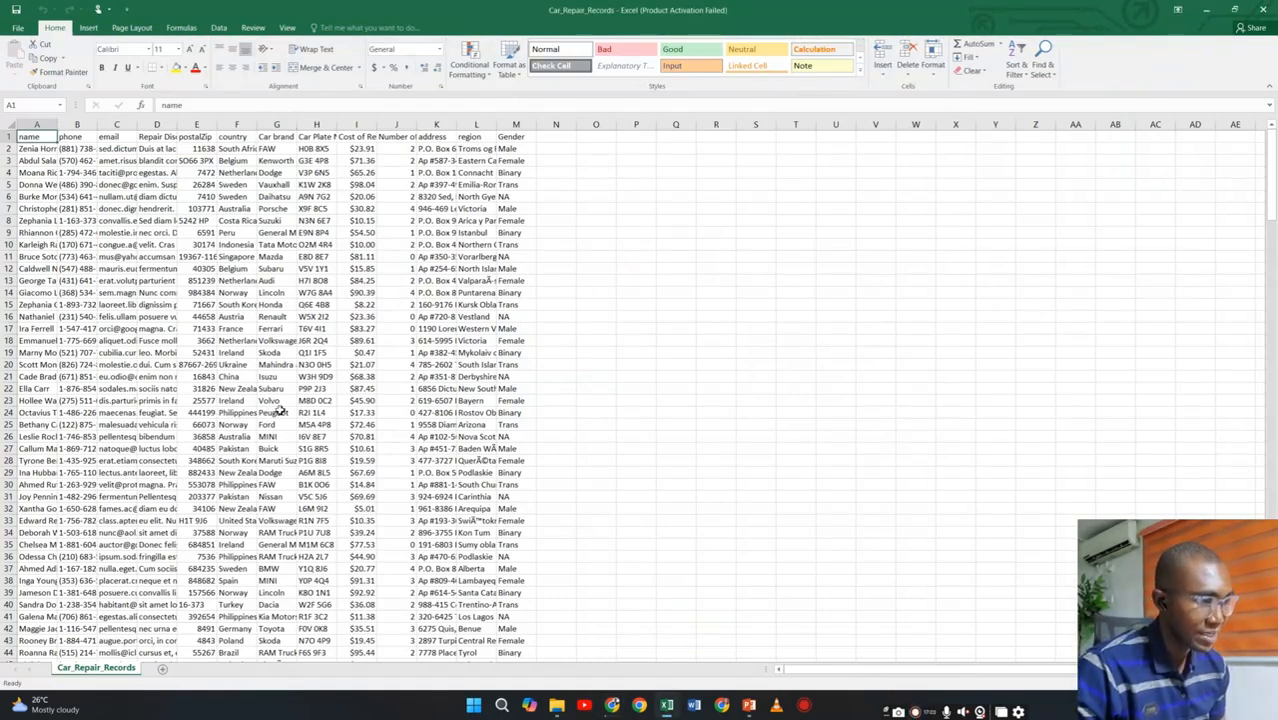
left_click(280, 401)
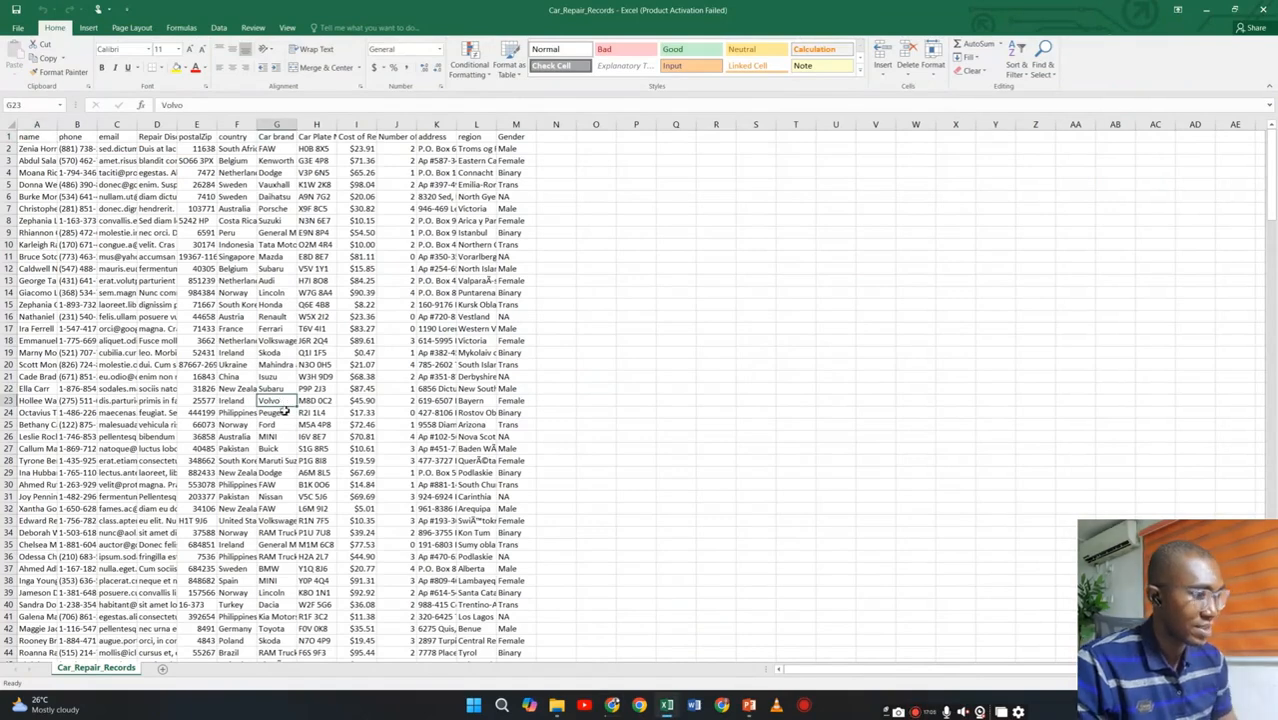
key("BackSpace")
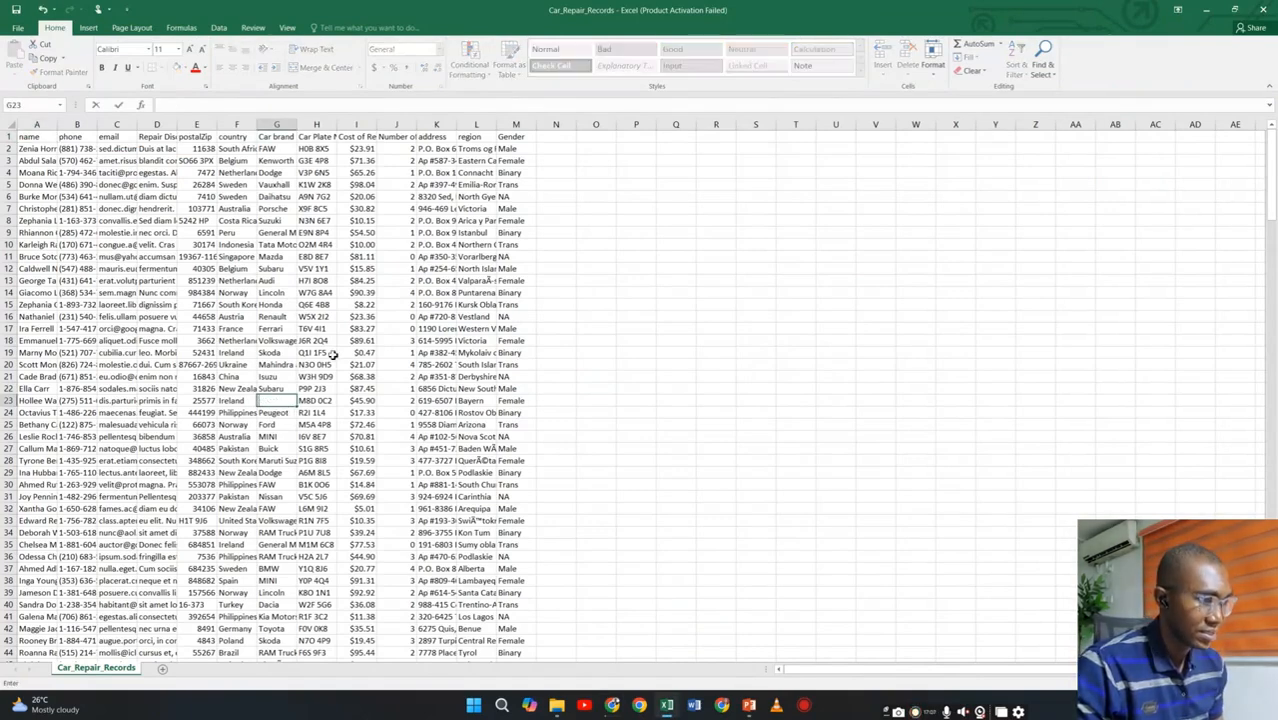
left_click(322, 354)
key("BackSpace")
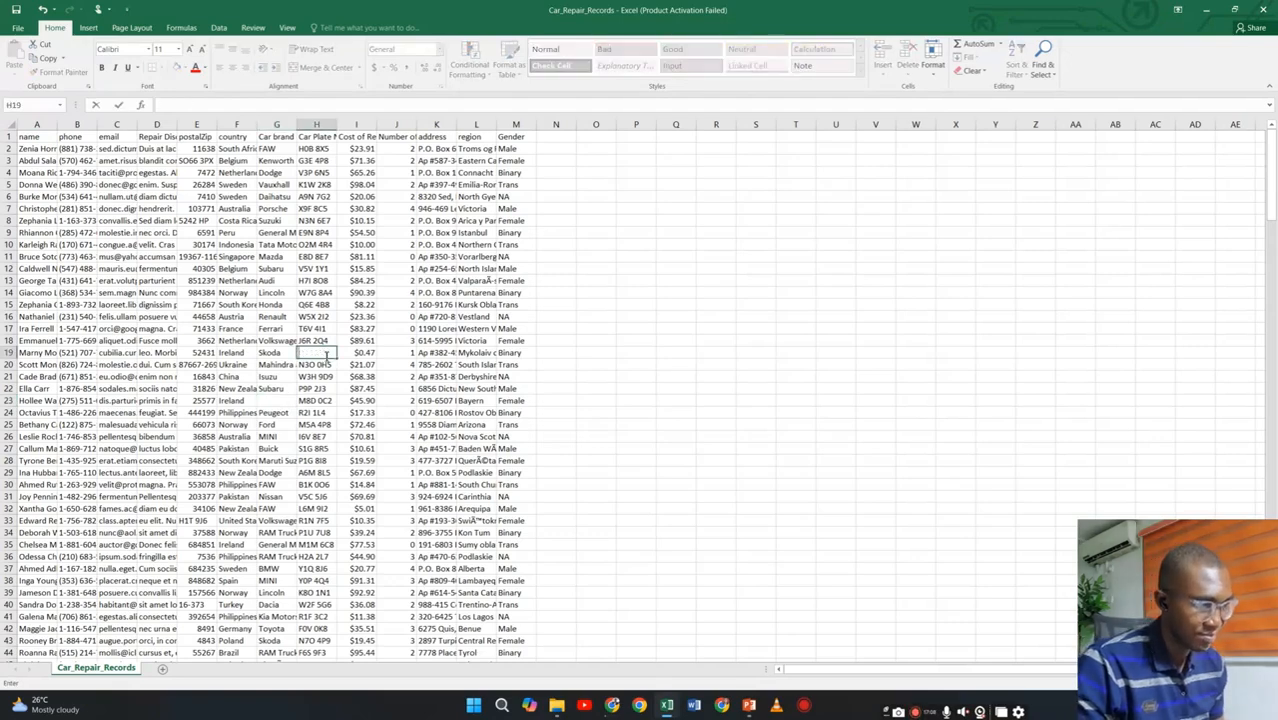
left_click(238, 364)
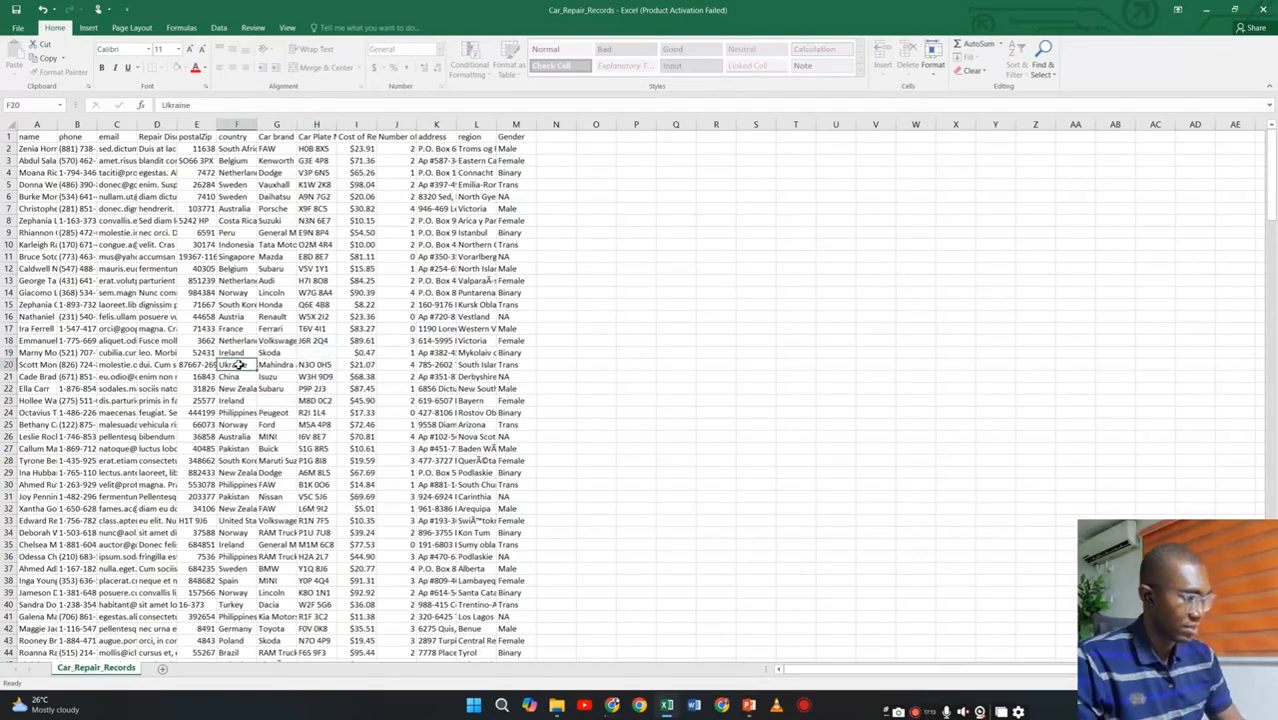
key("BackSpace")
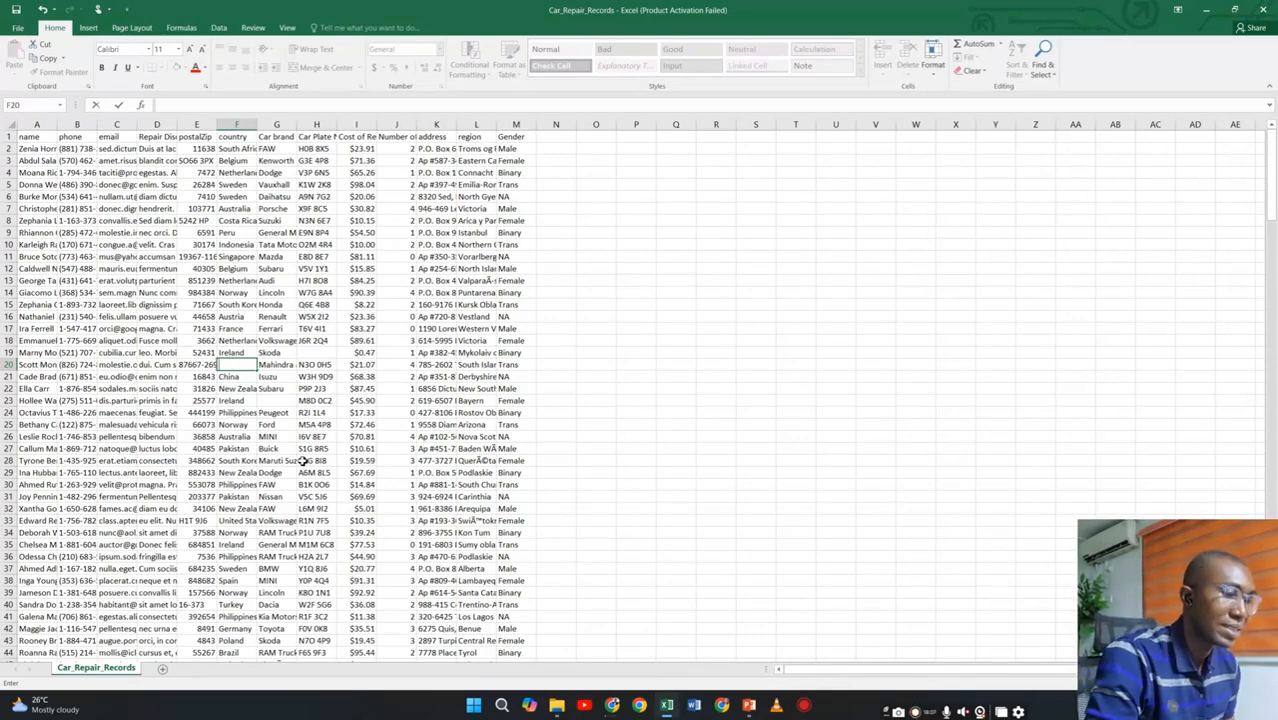
key("alt+Tab")
key("alt+Tab")
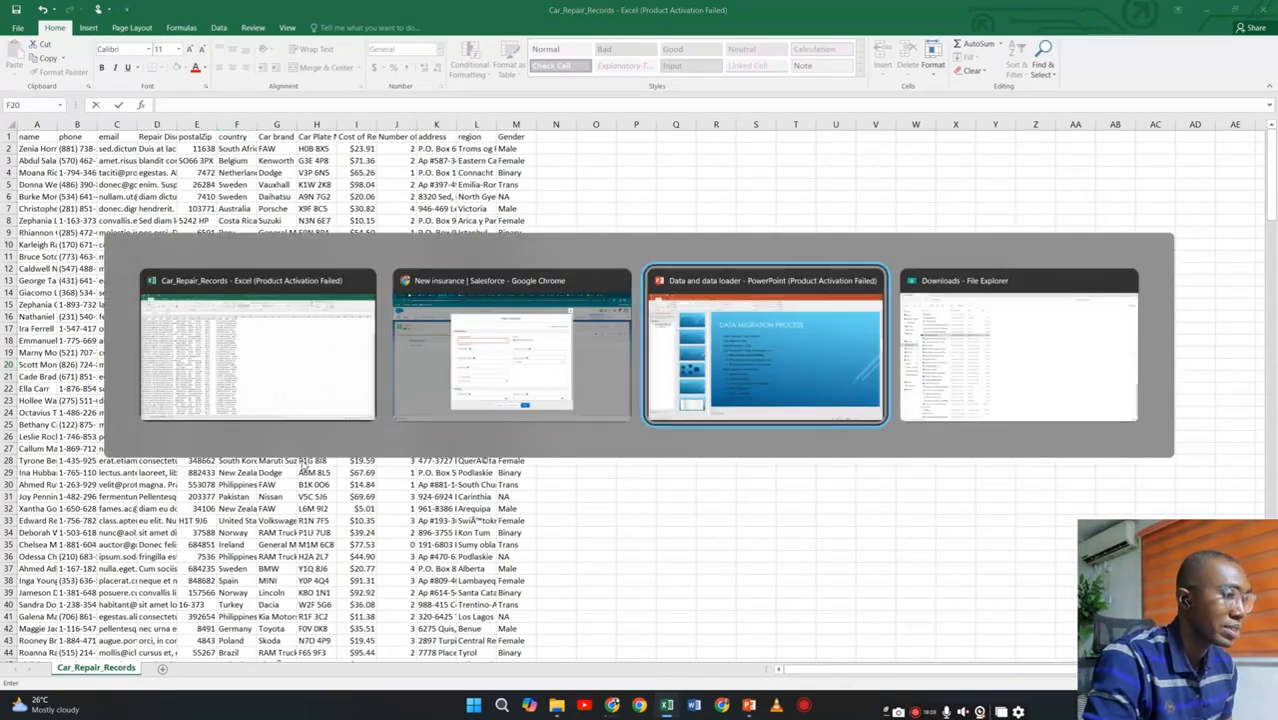
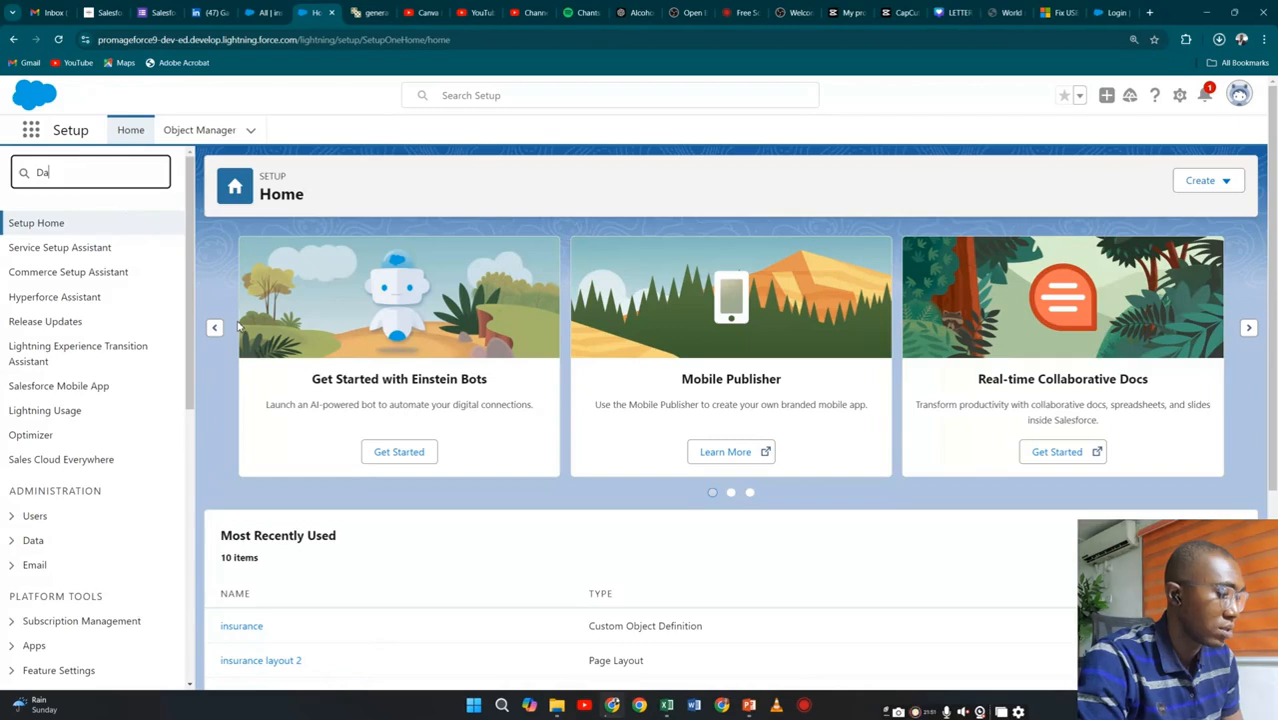
Try to open the Data Import Wizard by searching Salesforce Setup for "Data impo", and reload its page.
type("ta")
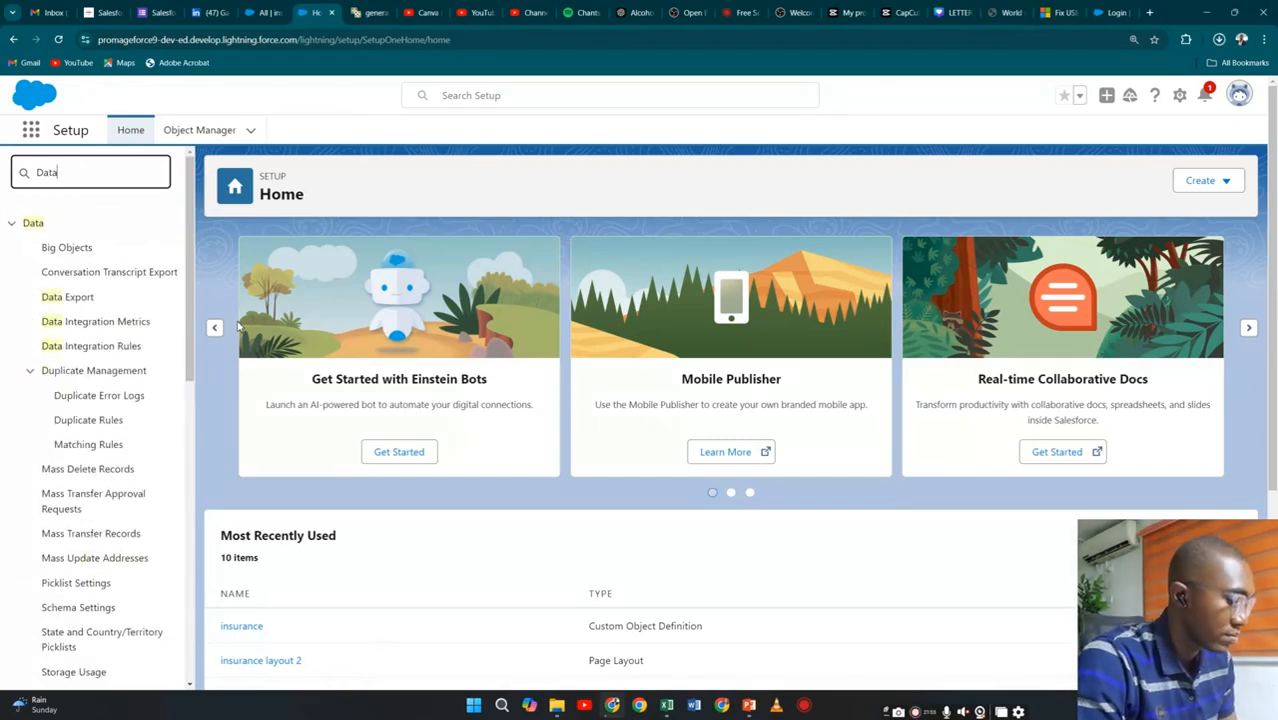
type(" omport")
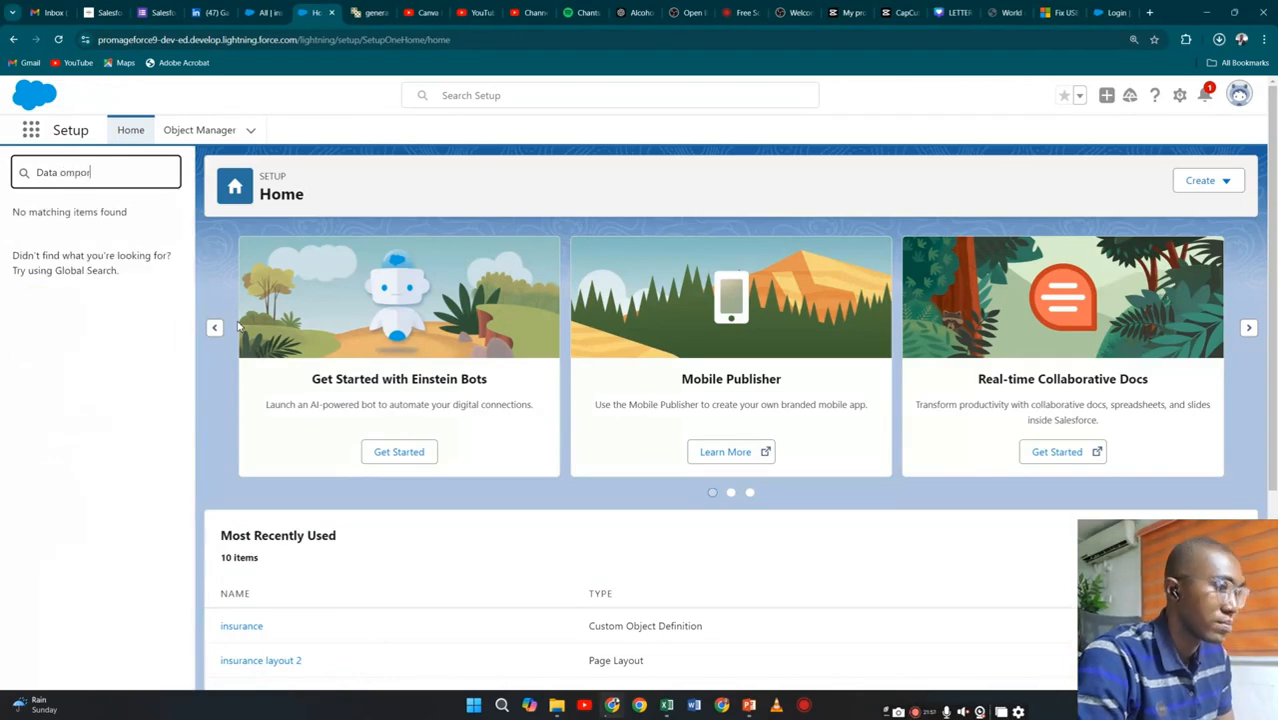
key("BackSpace")
key("BackSpace")
key("BackSpace")
key("BackSpace")
key("BackSpace")
key("BackSpace")
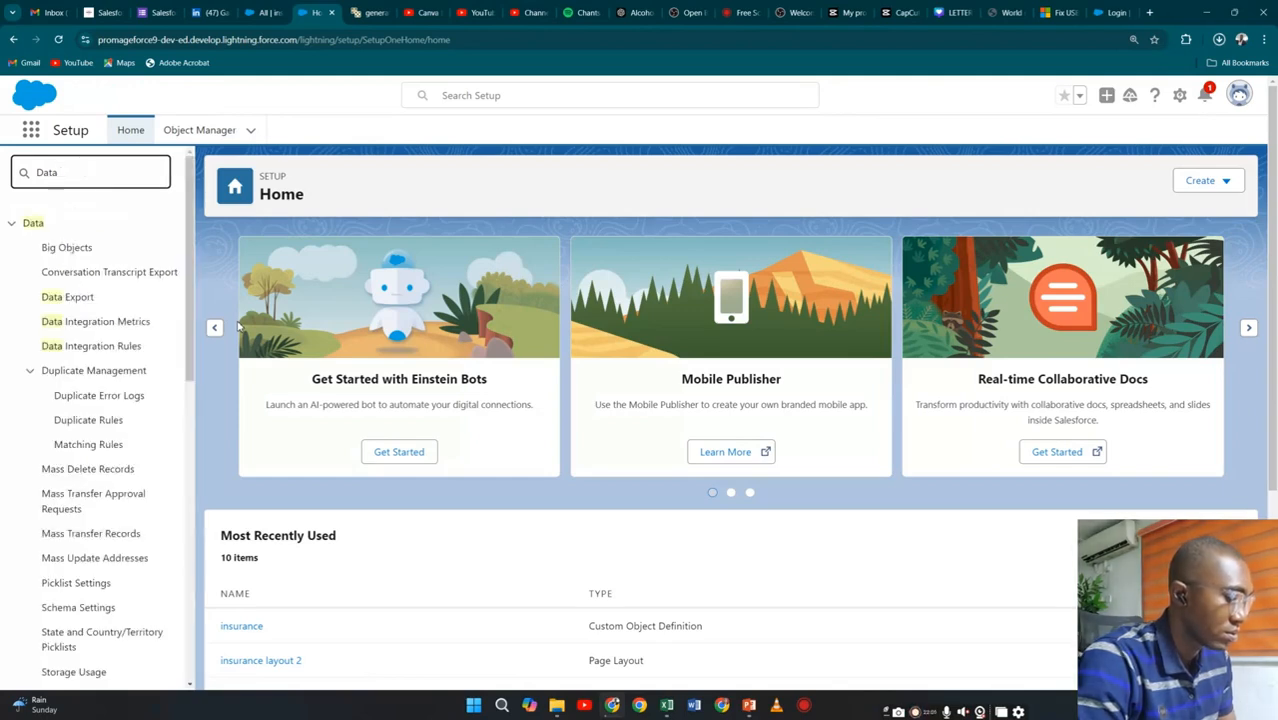
type("impo")
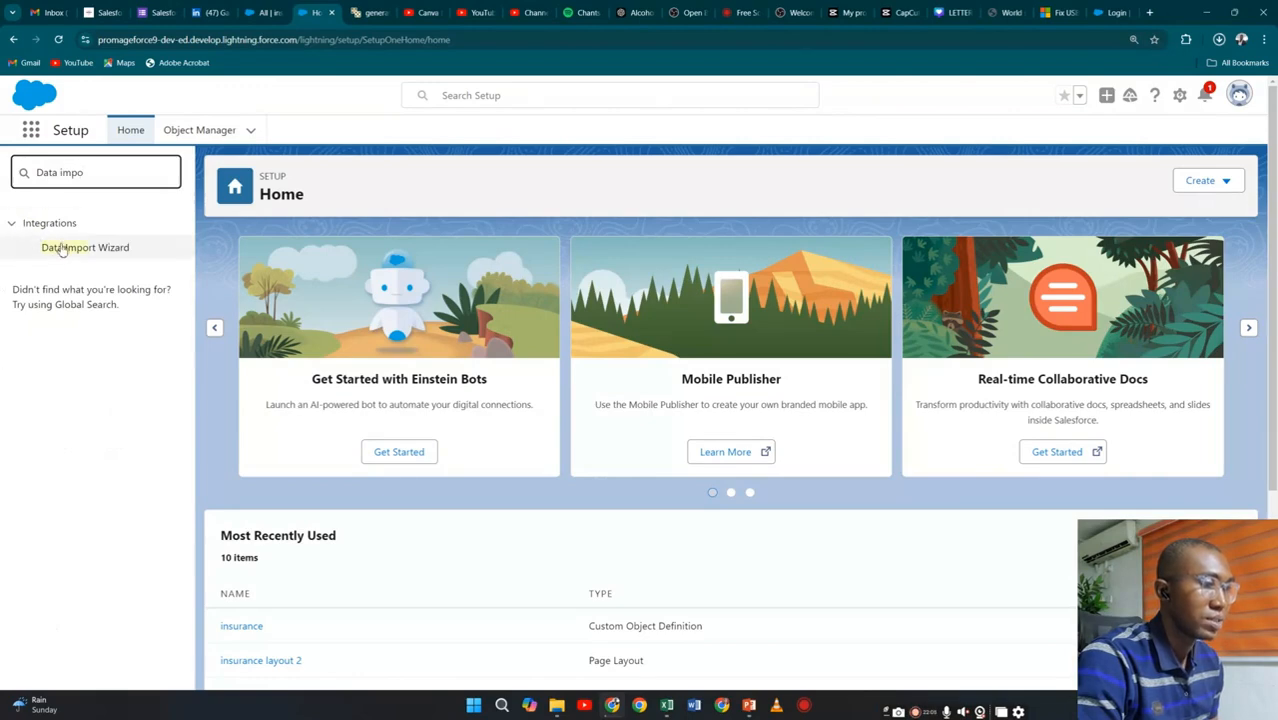
left_click(63, 248)
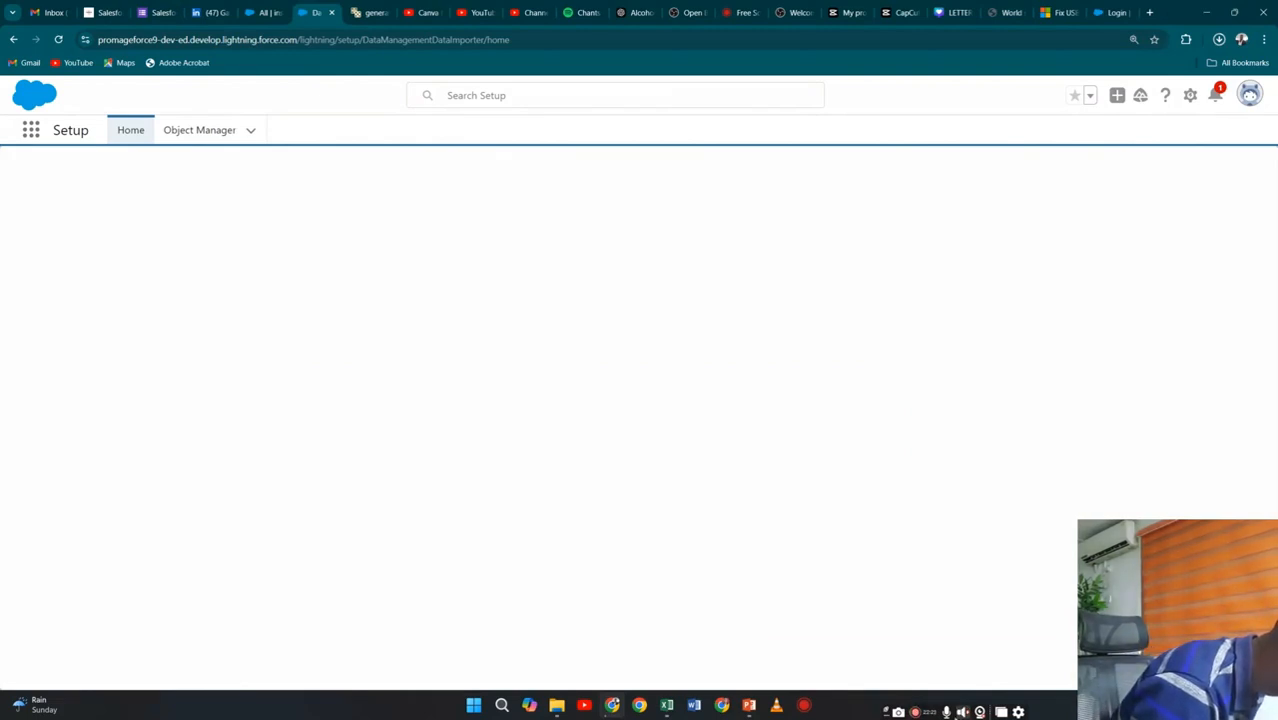
left_click(965, 713)
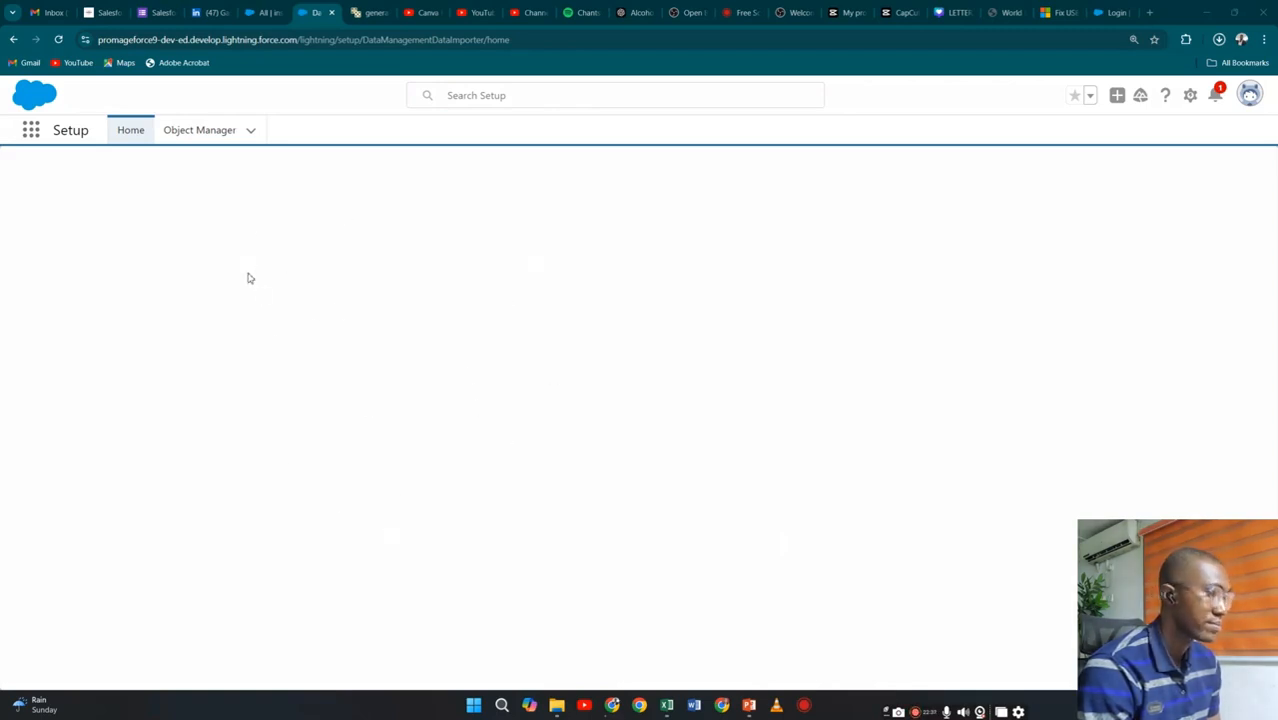
left_click(60, 40)
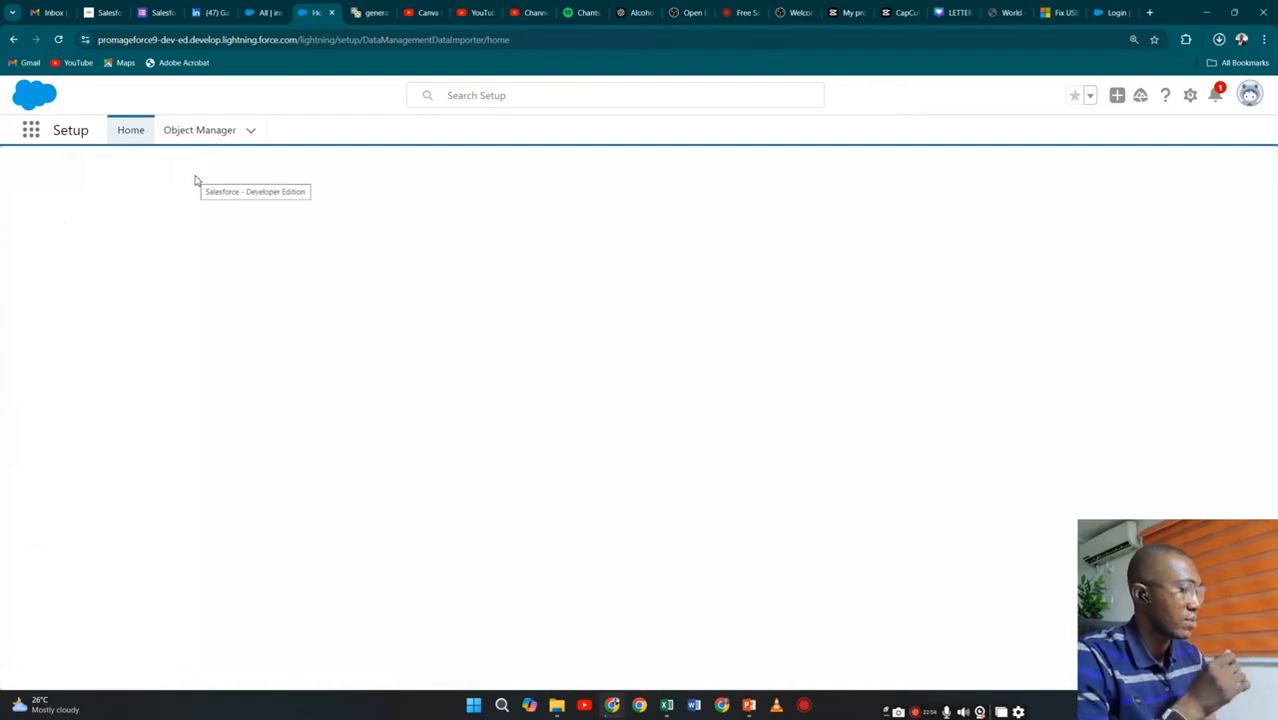
Return to Setup Home, search for "Data im" and open the Data Import Wizard page.
left_click(13, 39)
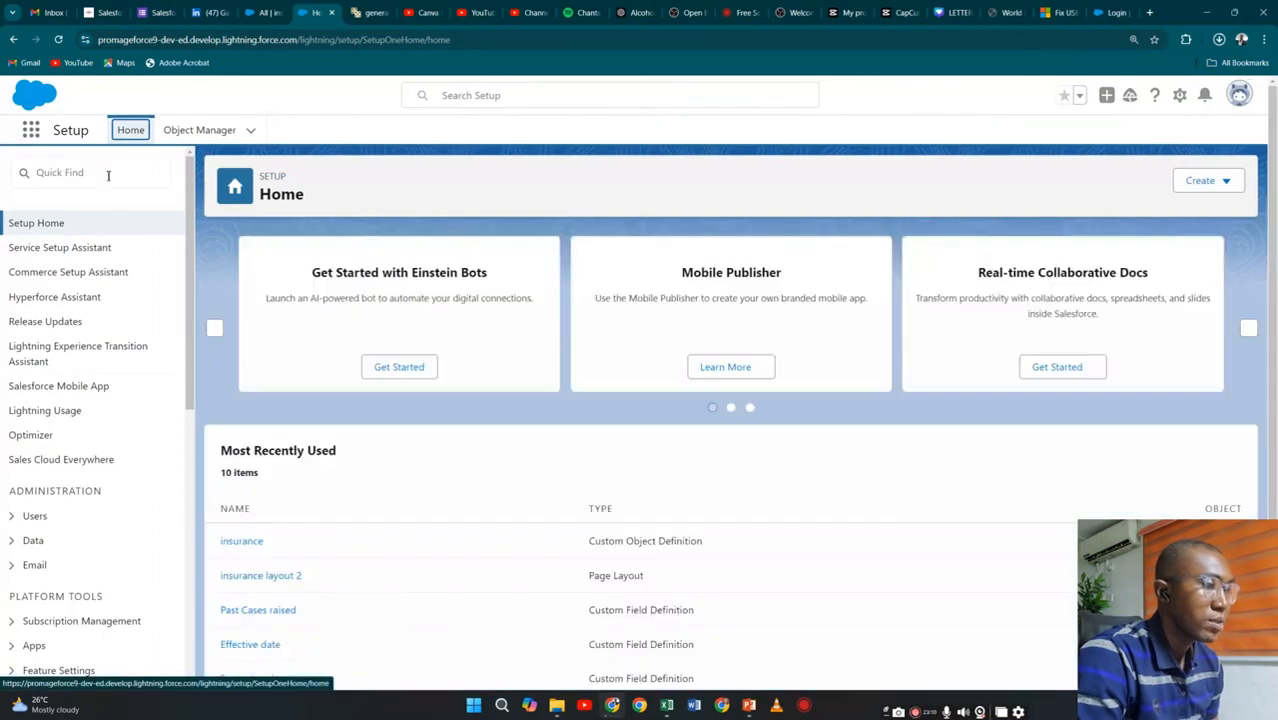
left_click(108, 175)
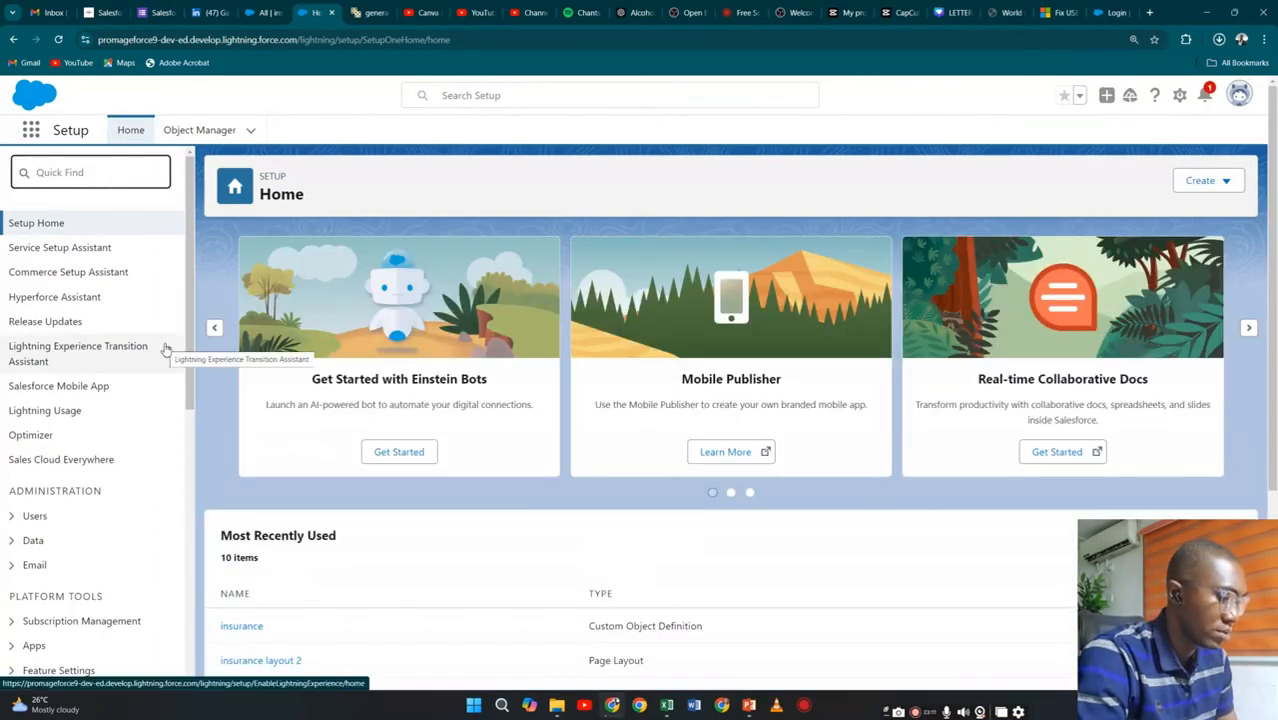
type("Da")
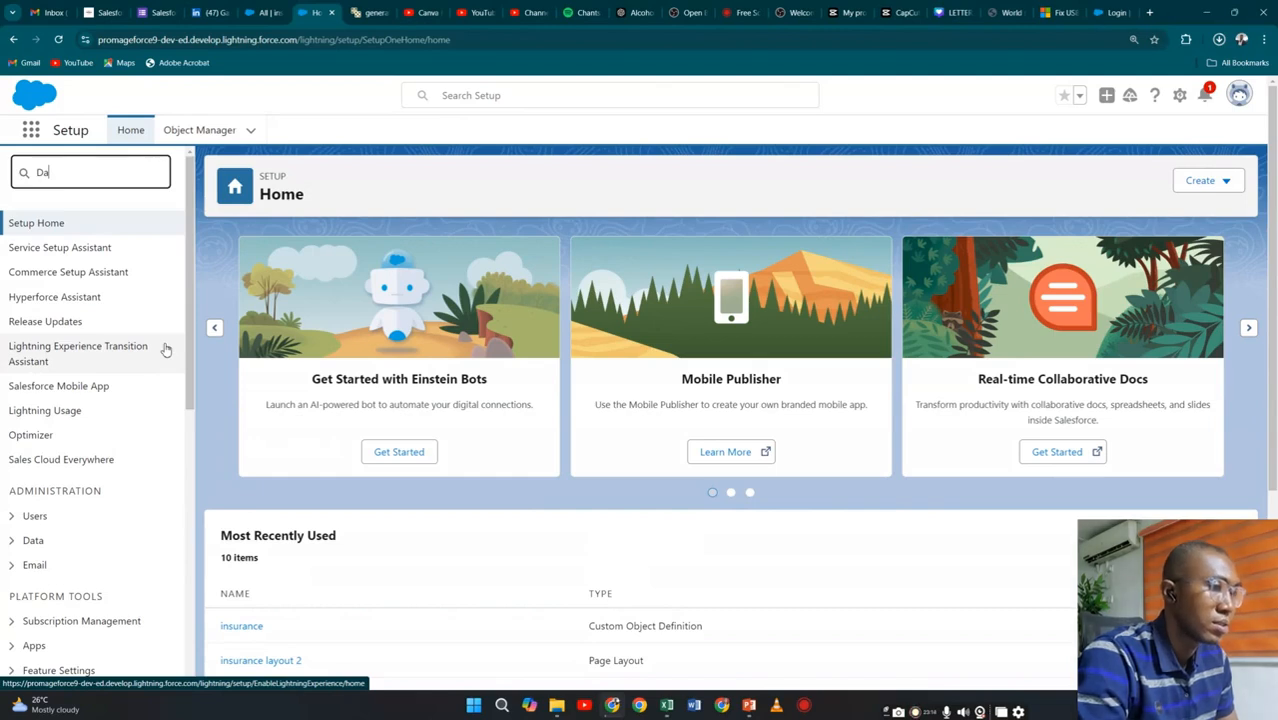
type("tat")
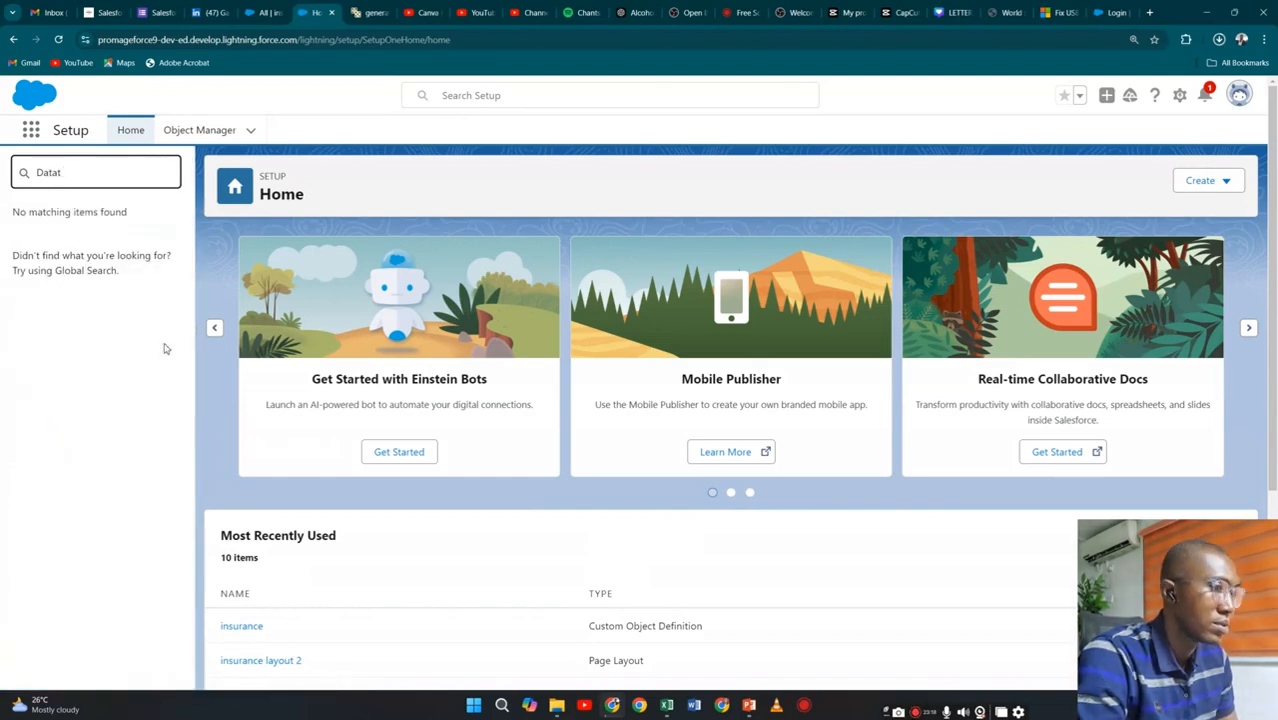
key("BackSpace")
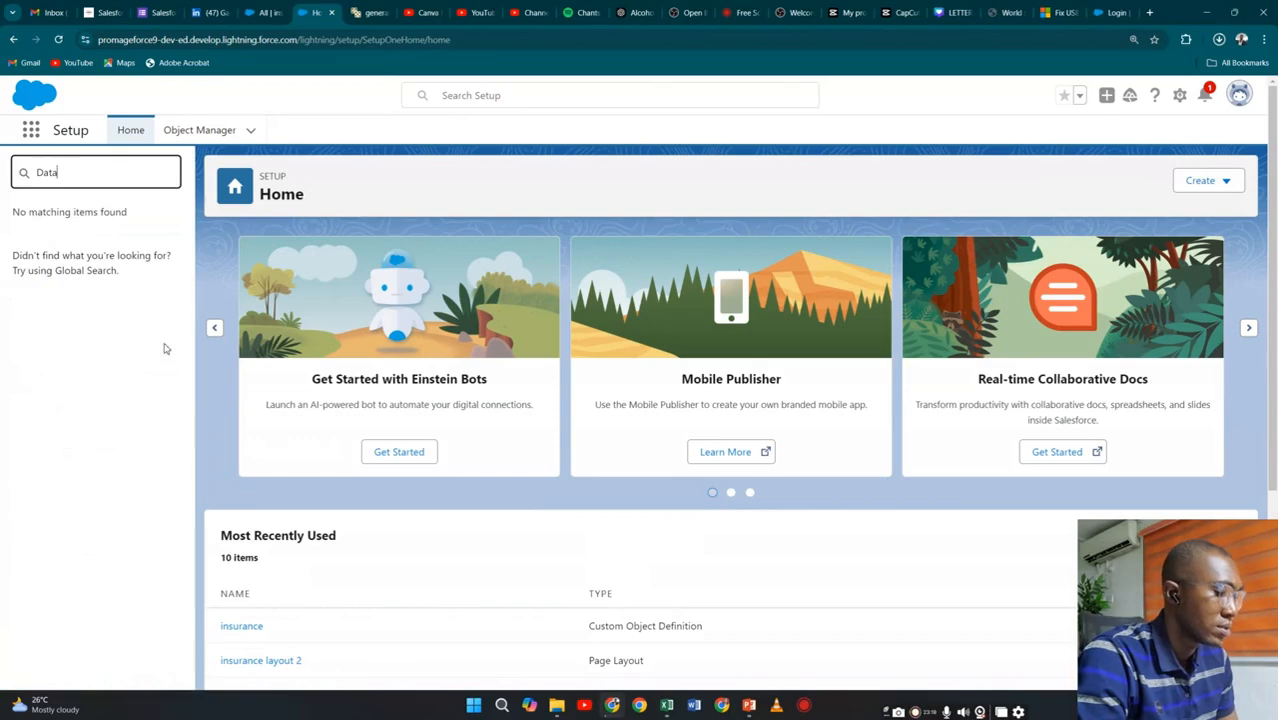
type("im")
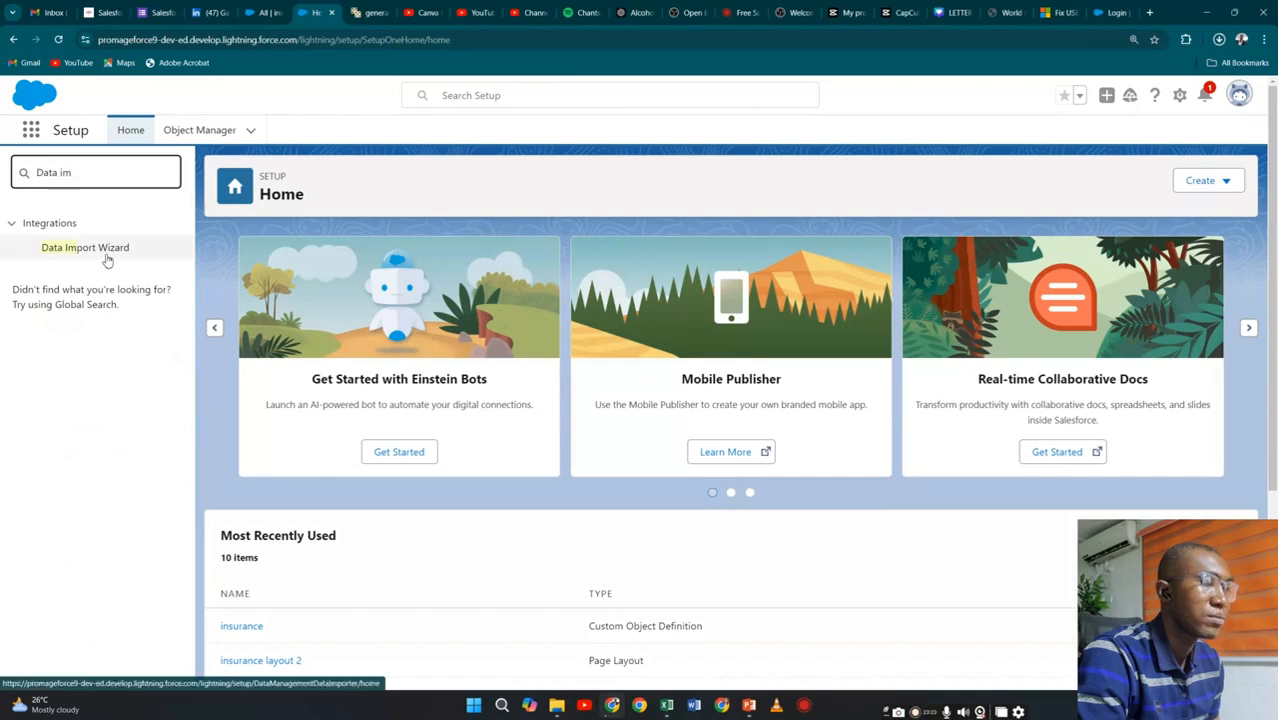
left_click(107, 253)
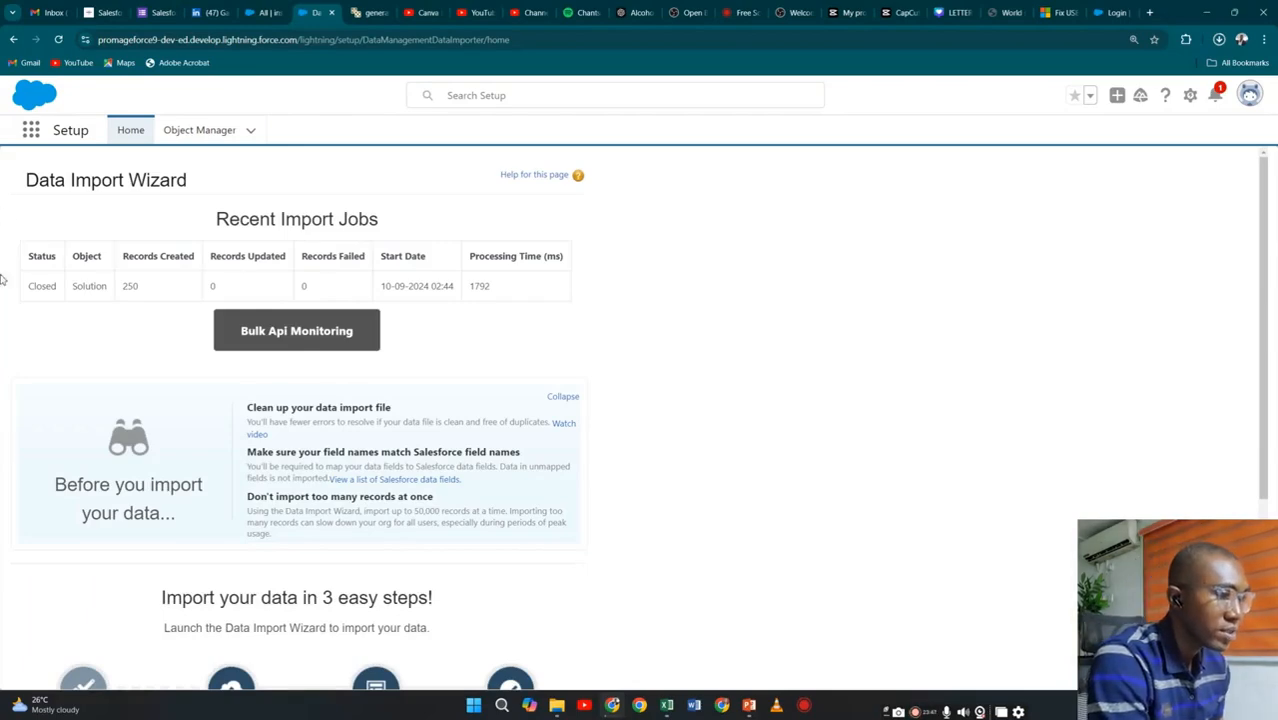
Launch the import wizard from the Data Import Wizard page.
scroll(163, 287, "down", 1)
scroll(163, 287, "down", 1)
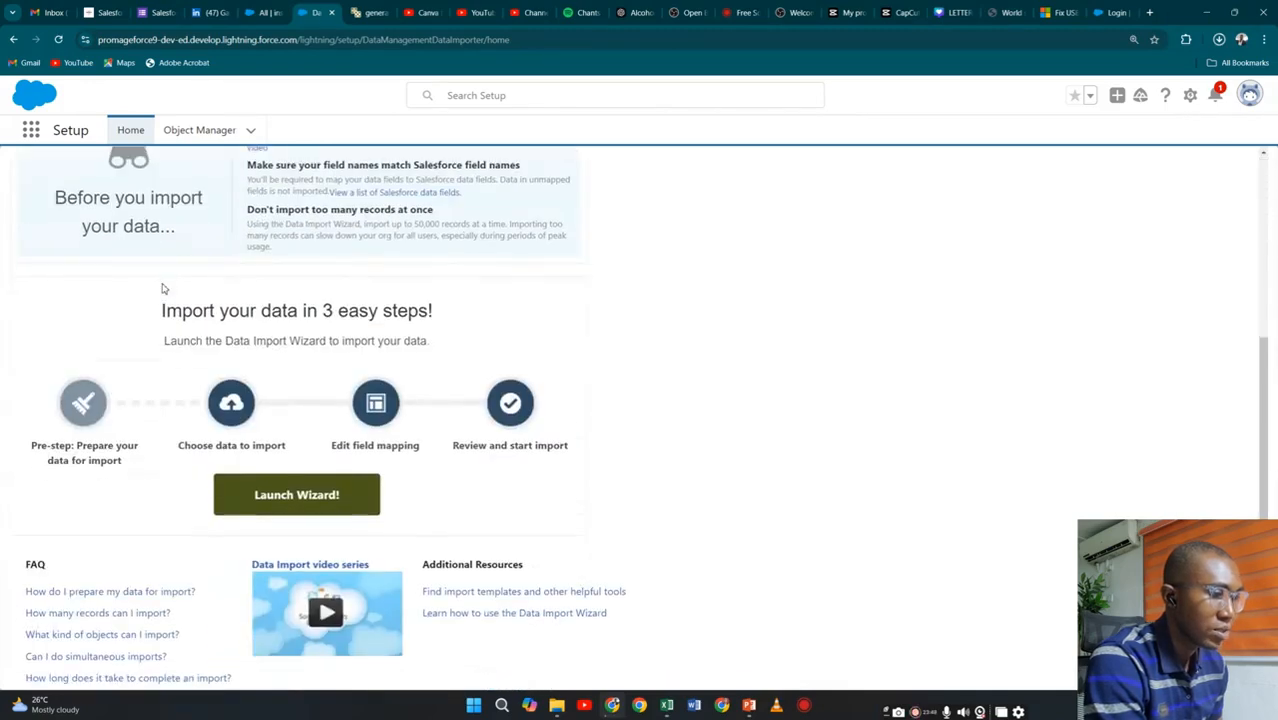
left_click(286, 505)
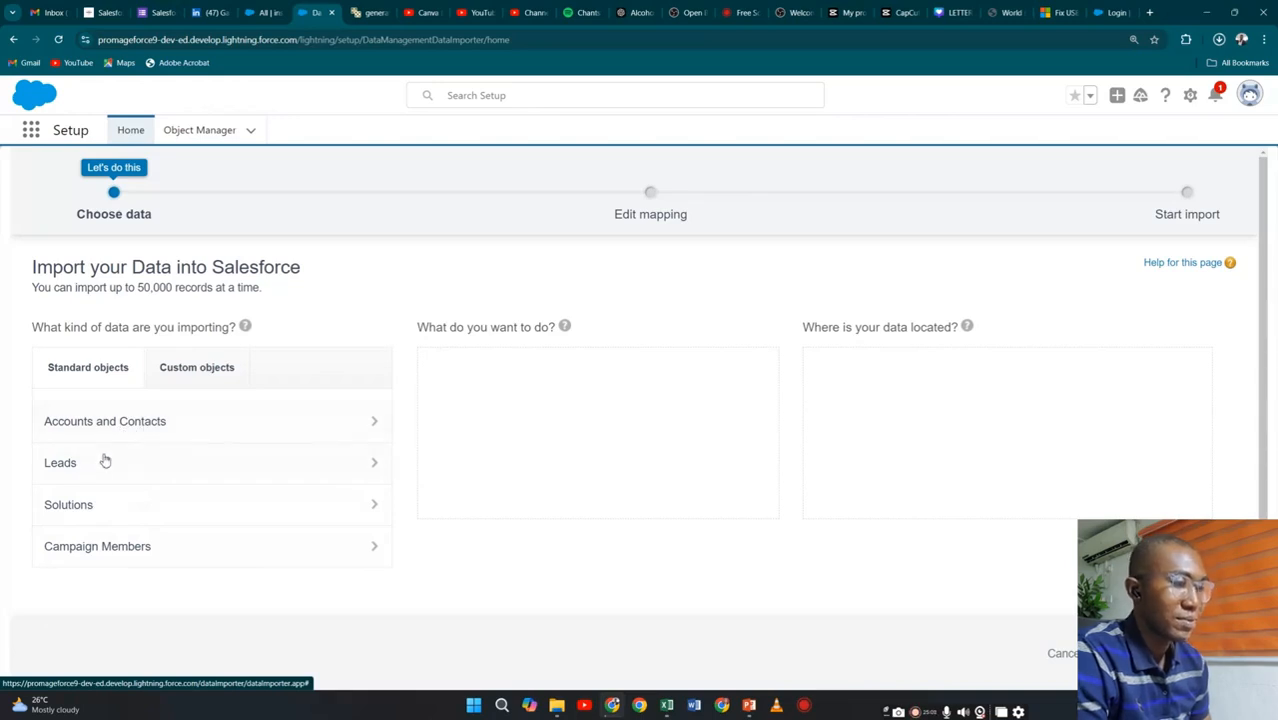
Look through the custom objects and the standard objects available for import.
left_click(184, 377)
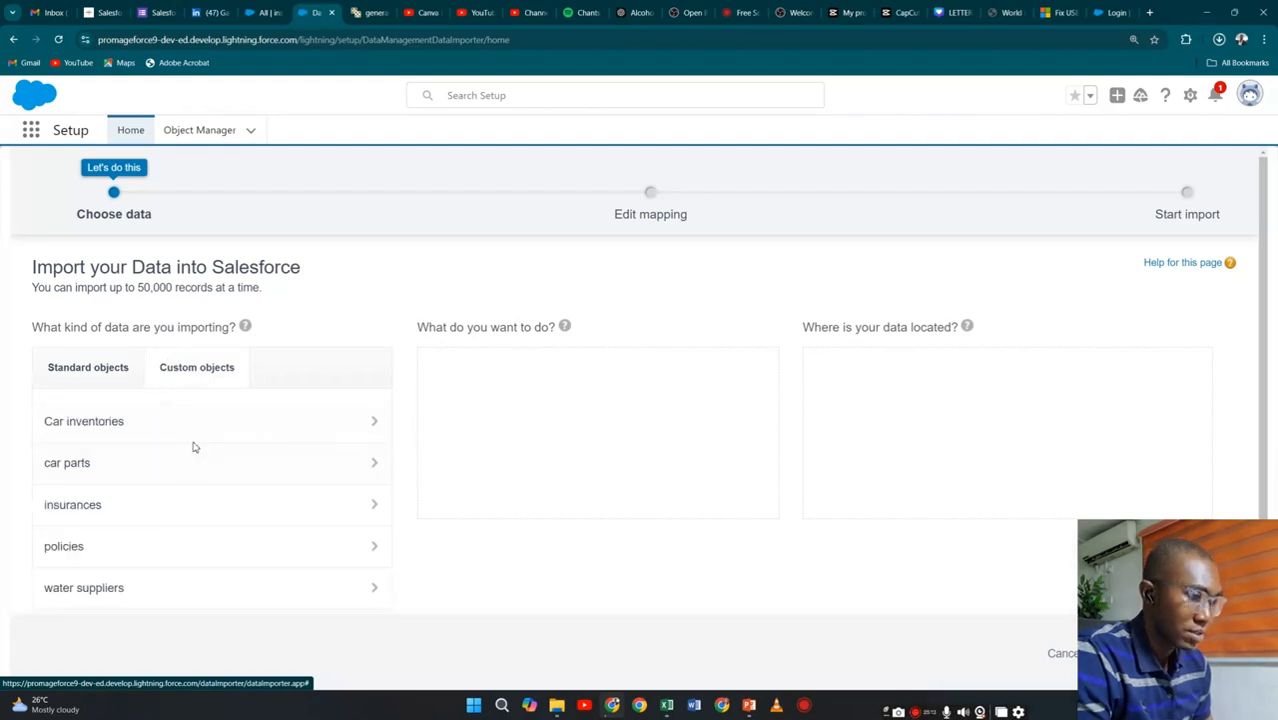
scroll(194, 437, "down", 1)
scroll(194, 437, "up", 1)
scroll(194, 437, "down", 1)
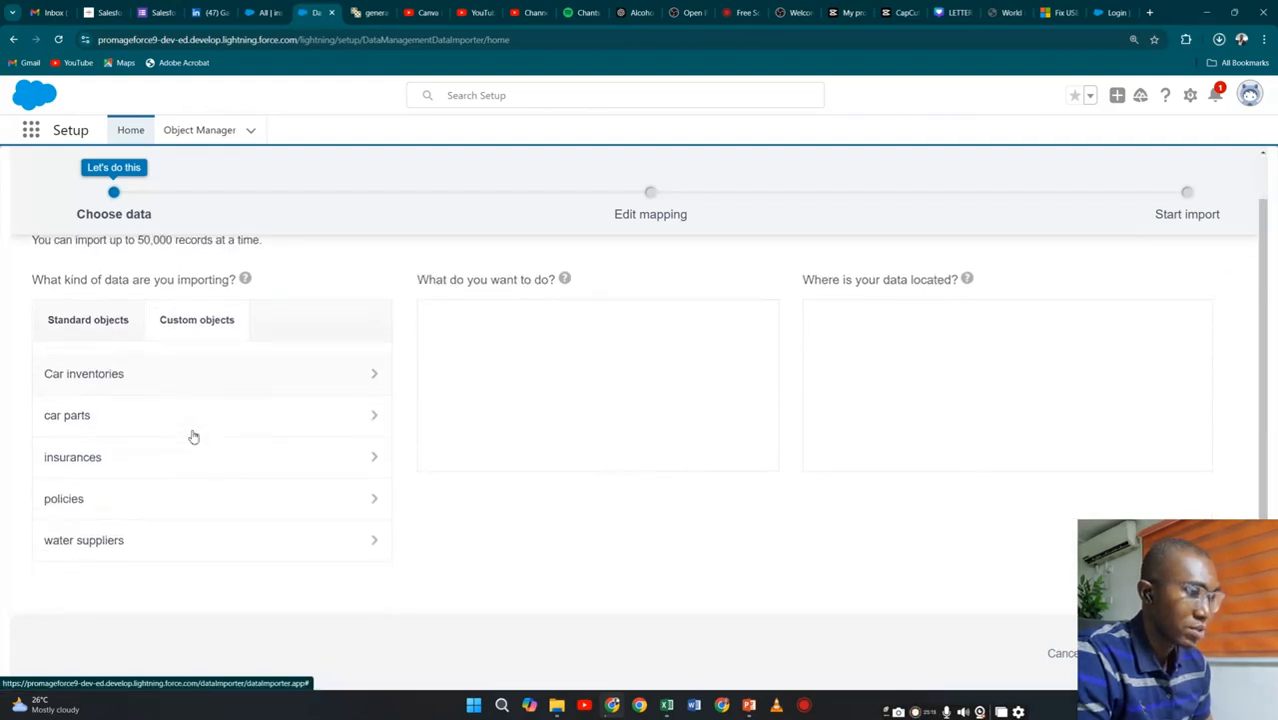
scroll(194, 437, "up", 1)
left_click(86, 364)
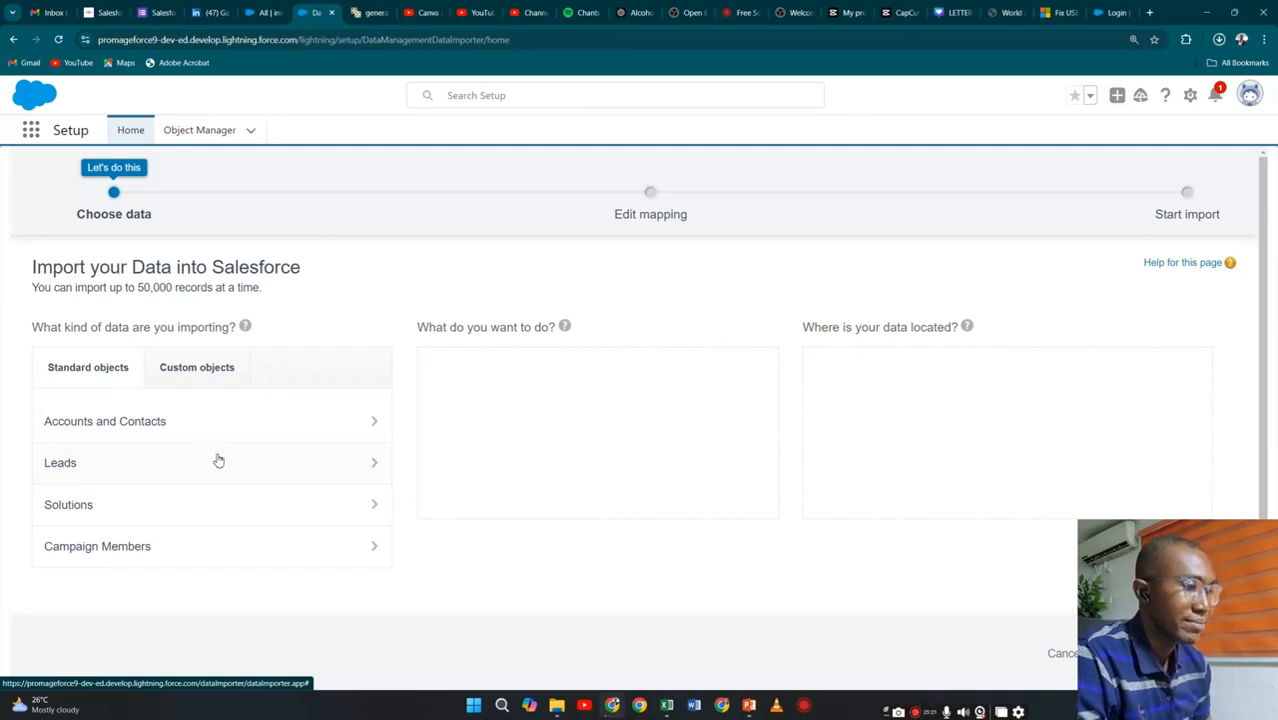
Choose the custom object insurances as the data to import and set the operation to Add new records.
left_click(198, 370)
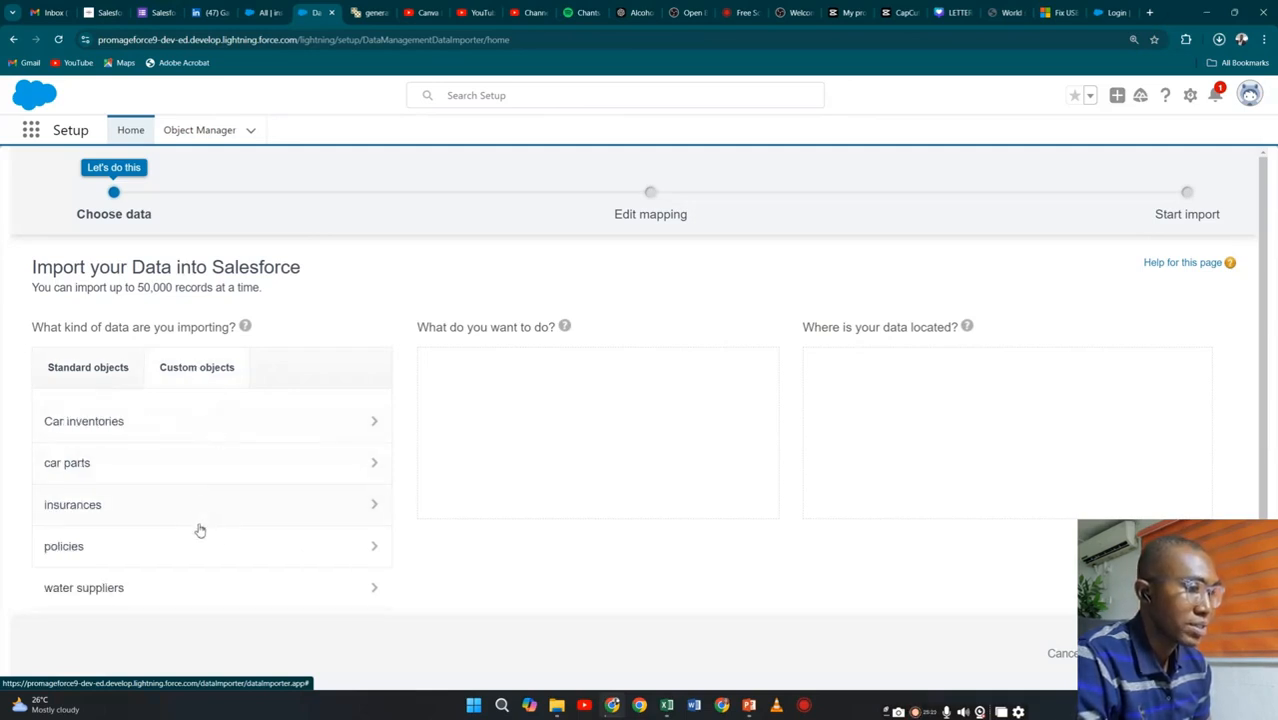
left_click(85, 510)
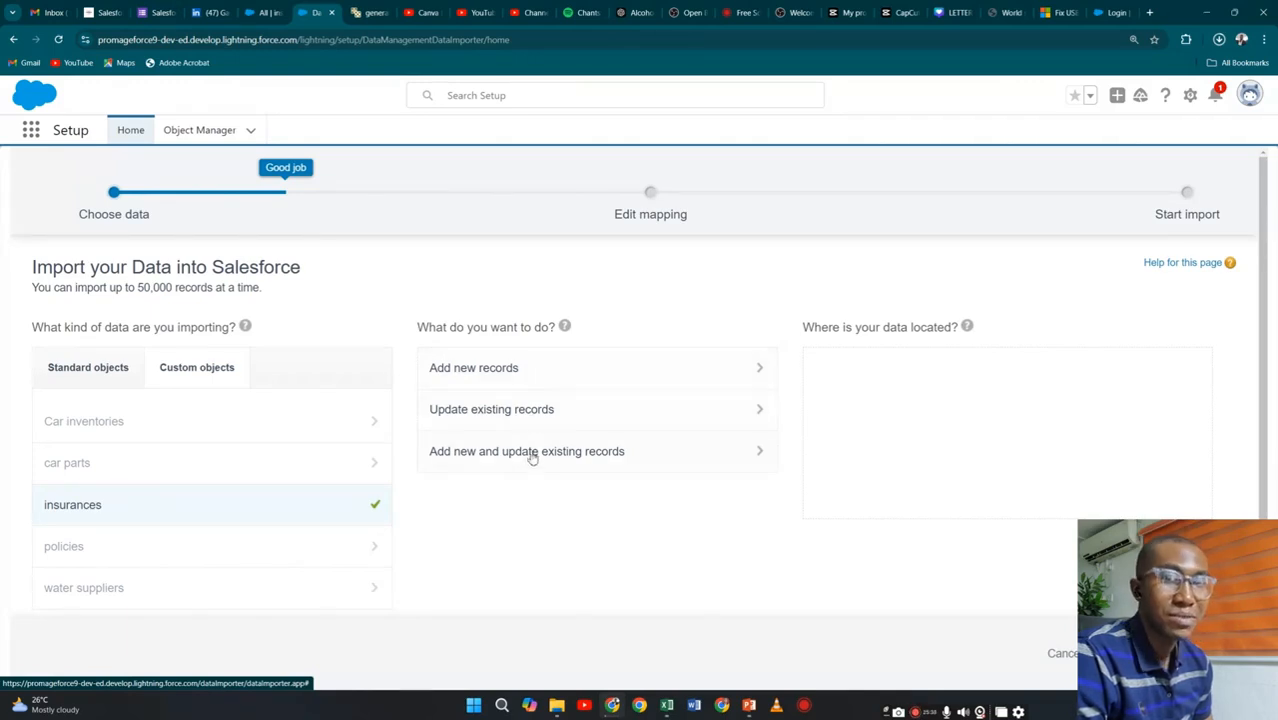
left_click(519, 378)
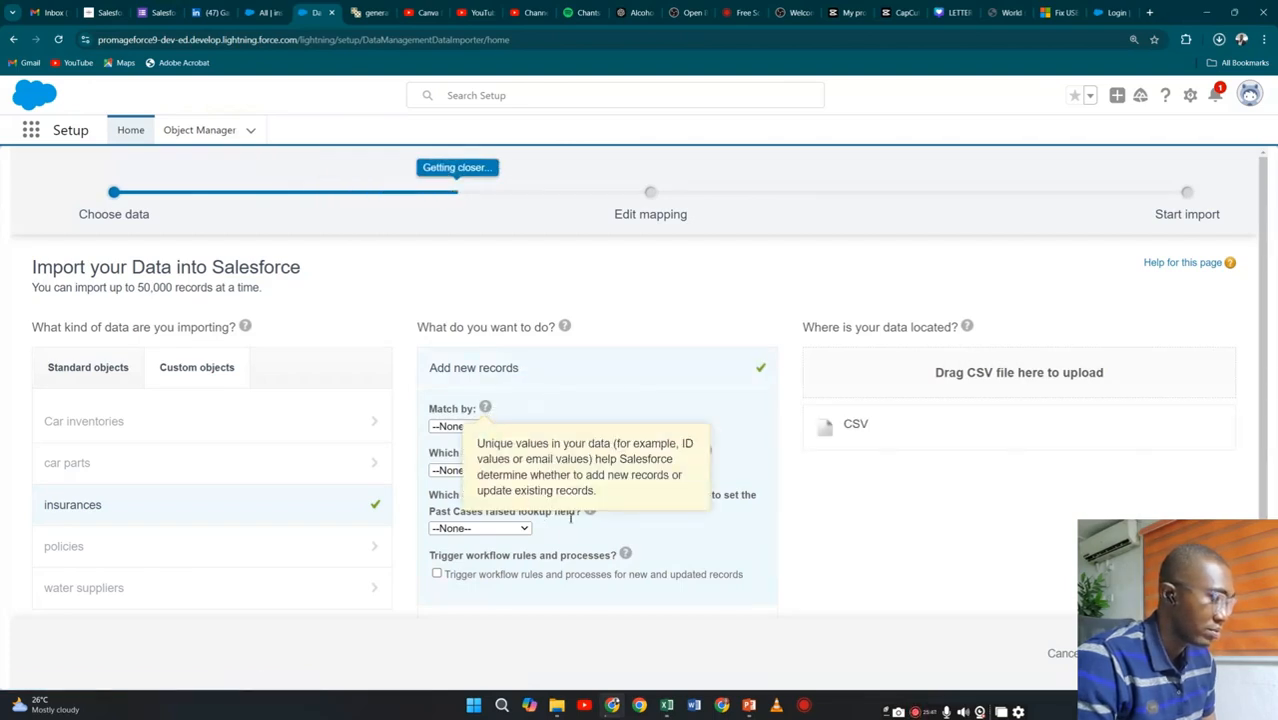
Select CSV as the data source and choose the Car_Repair_Records file from the Downloads folder.
left_click(876, 448)
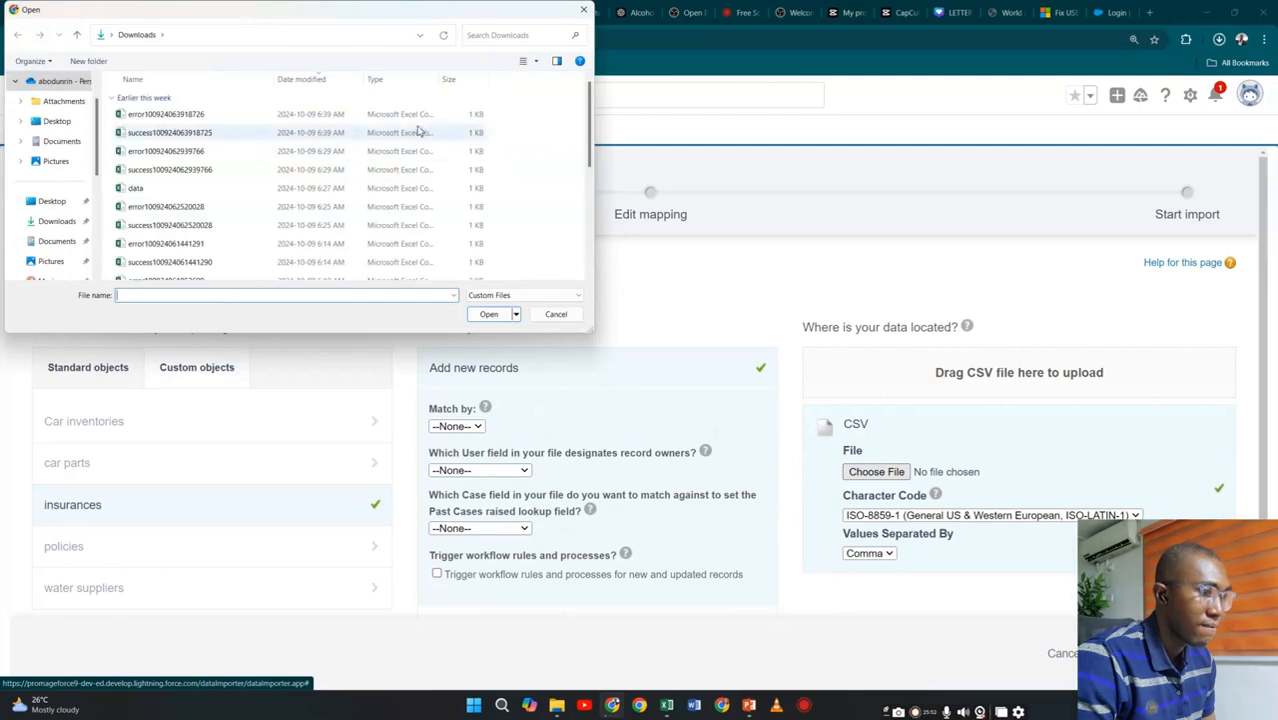
scroll(338, 145, "down", 5)
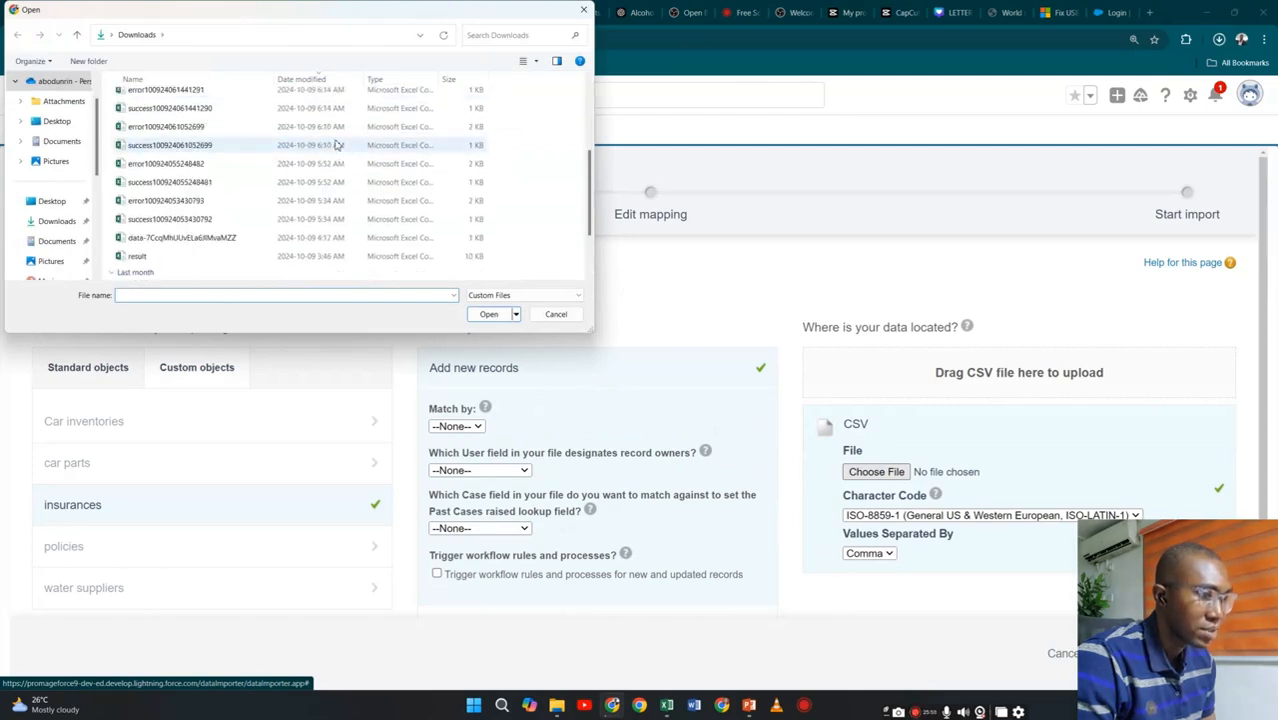
scroll(340, 170, "down", 1)
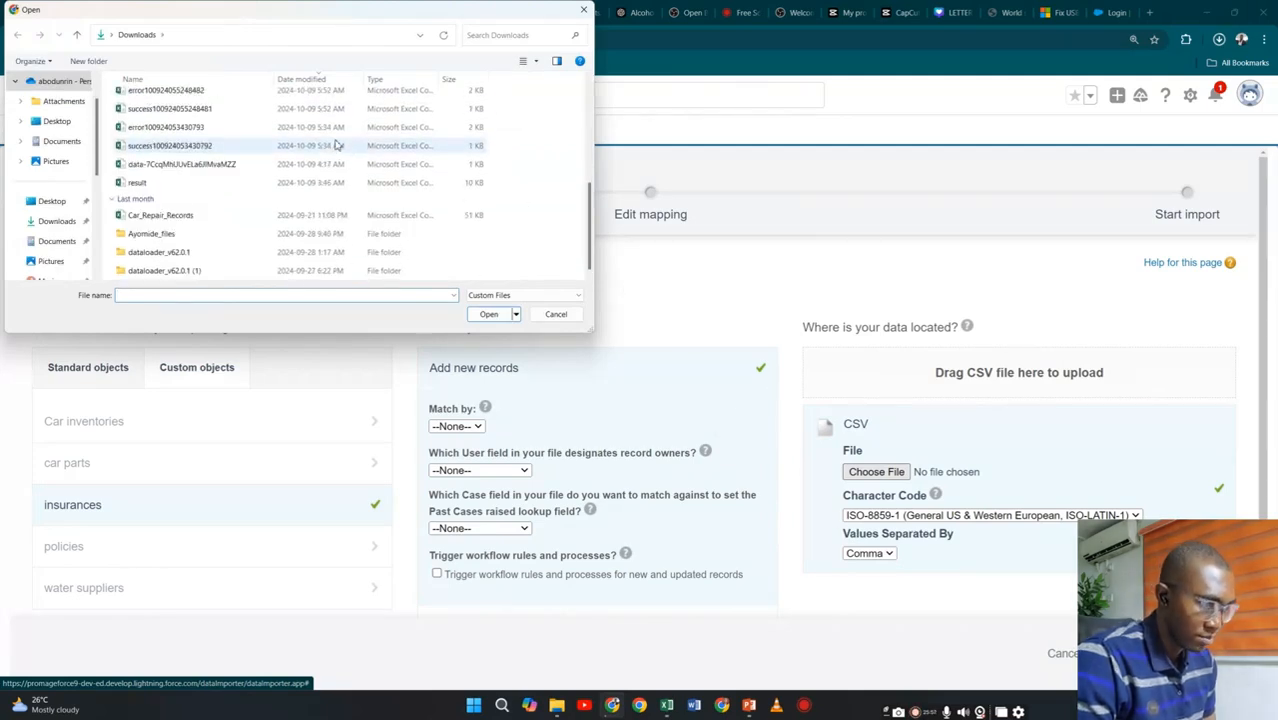
left_click(344, 214)
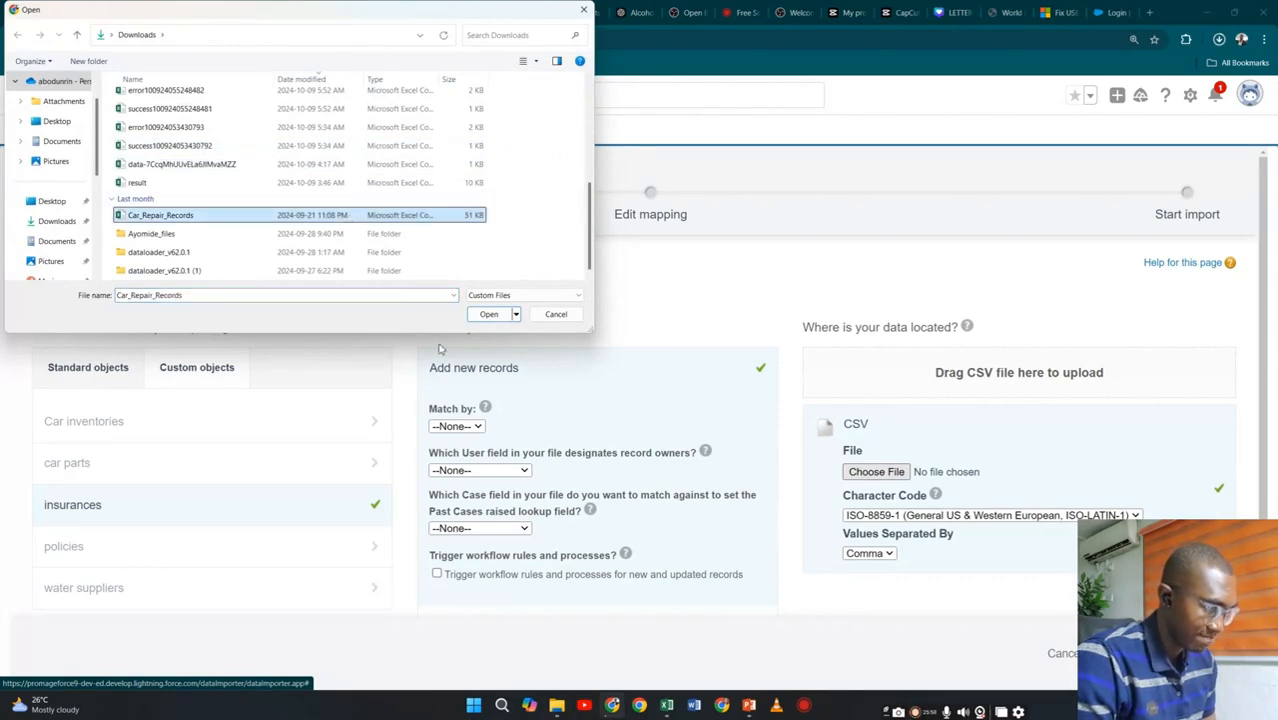
left_click(488, 315)
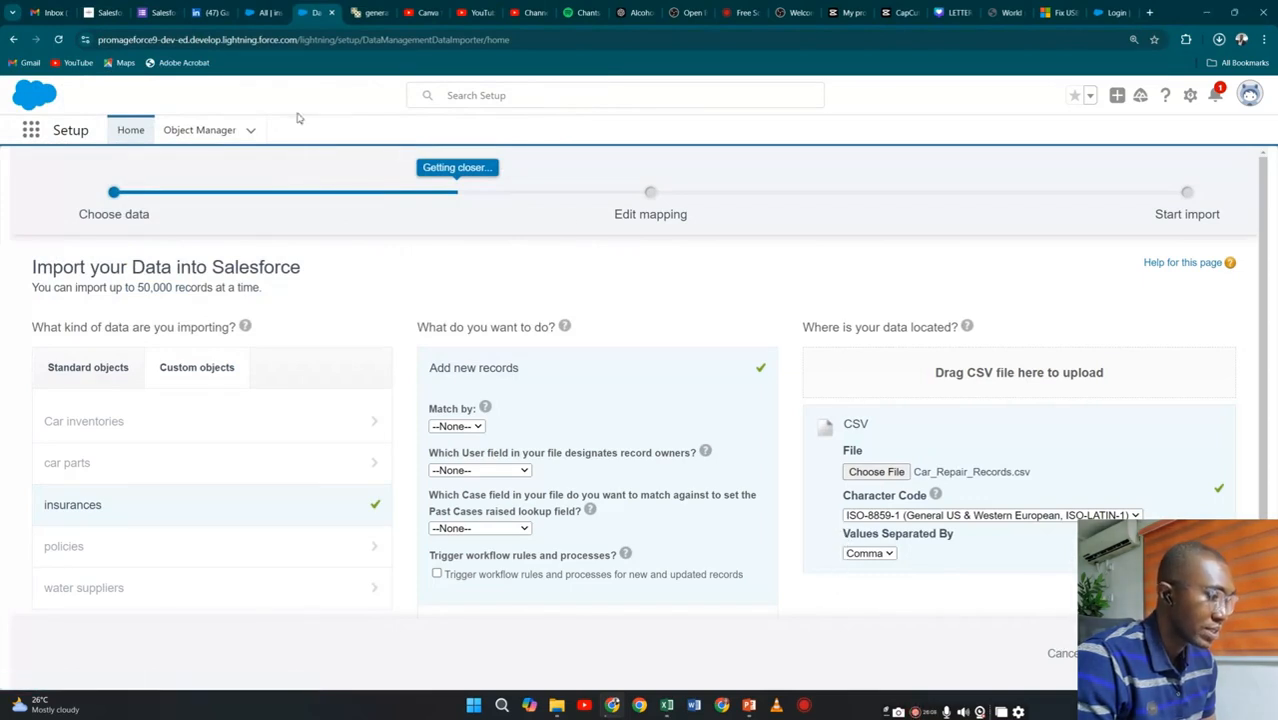
Switch to File Explorer, check the file type and details in the properties of Car_Repair_Records, and return to the Data Import Wizard in Chrome.
mouse_move(558, 706)
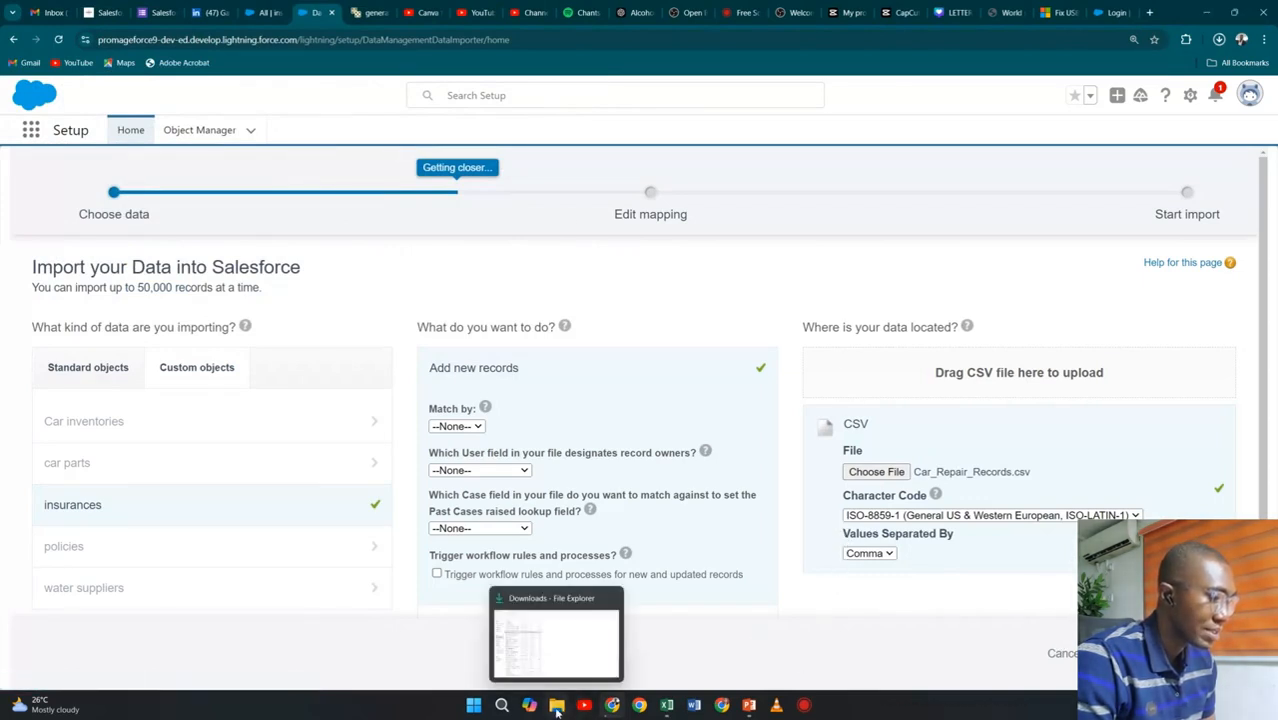
left_click(562, 668)
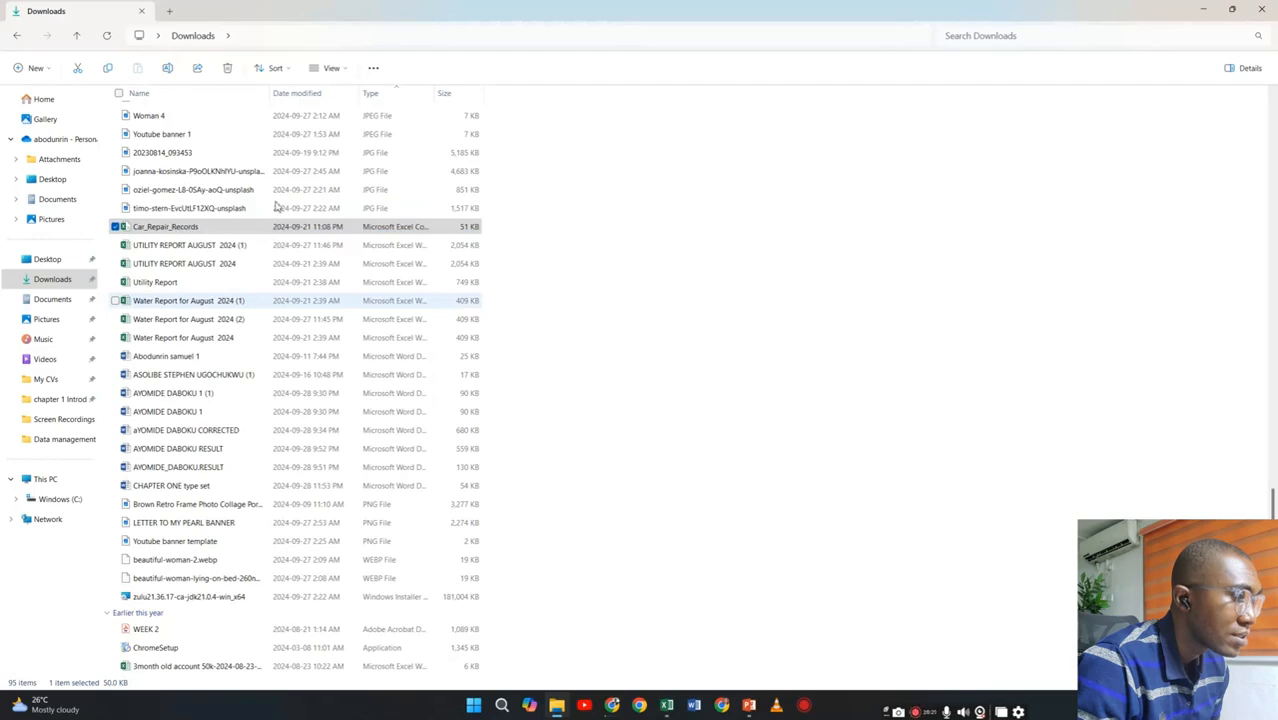
right_click(432, 227)
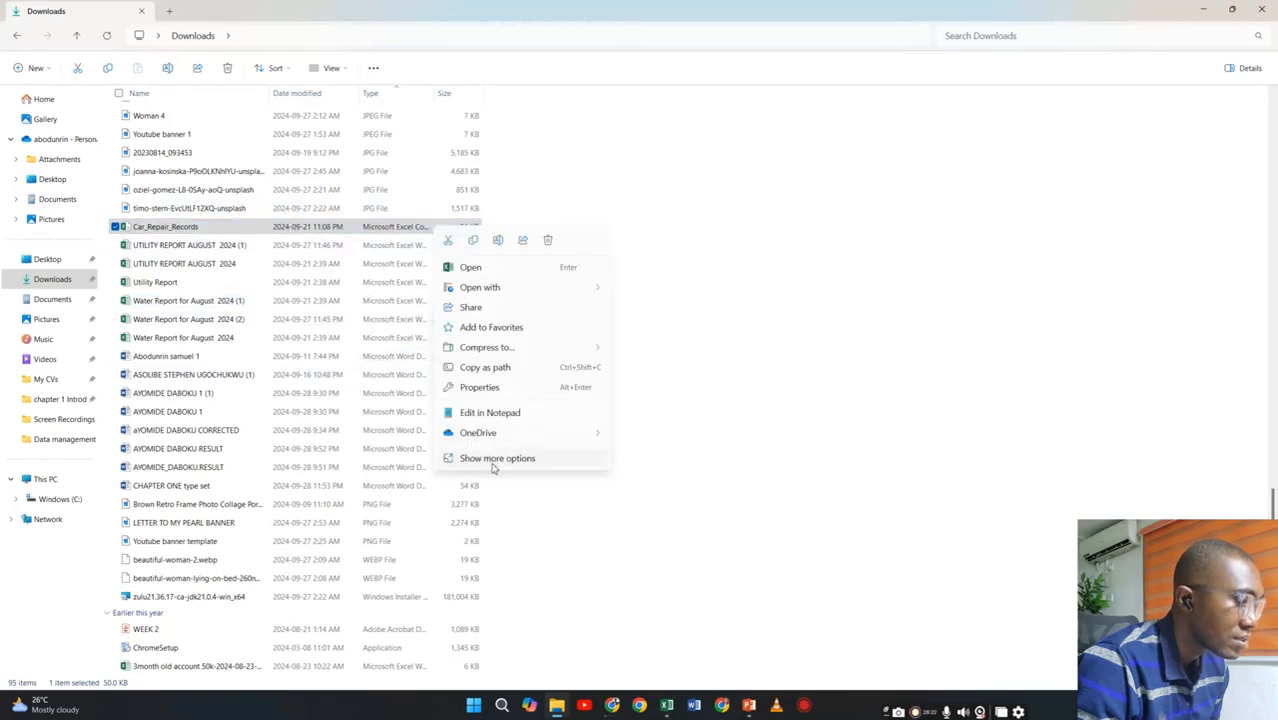
left_click(484, 389)
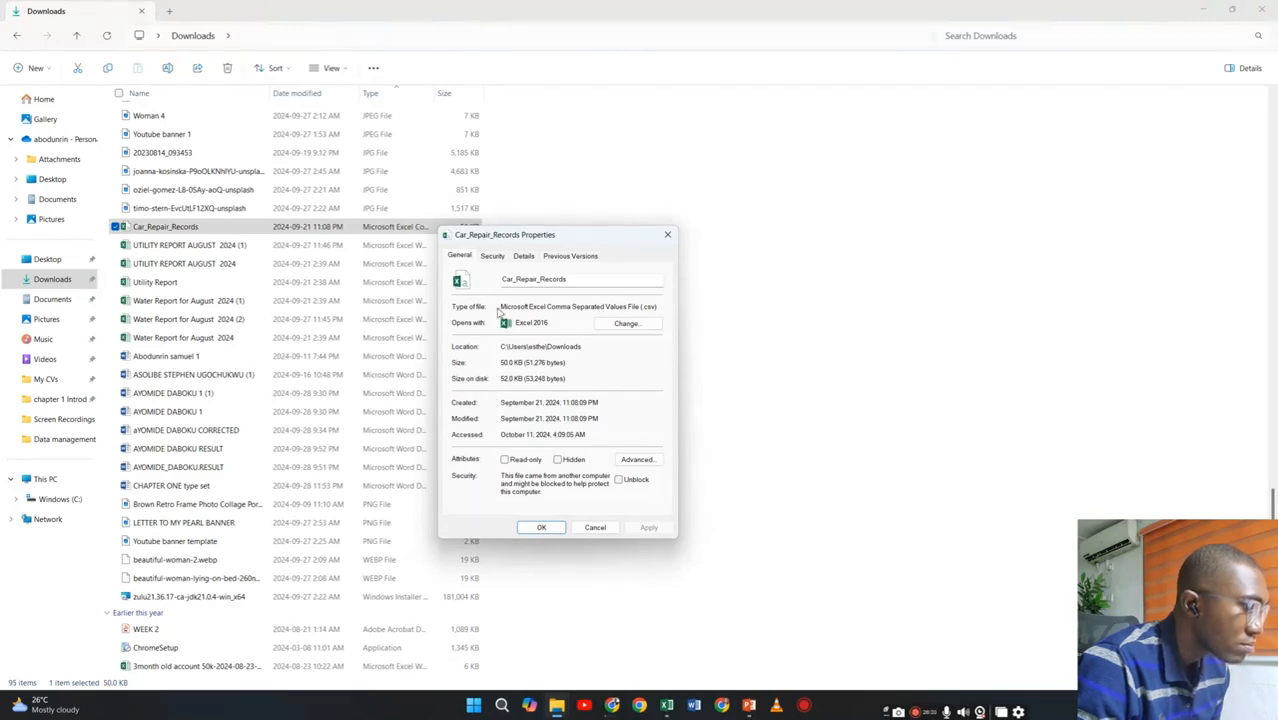
left_click(524, 256)
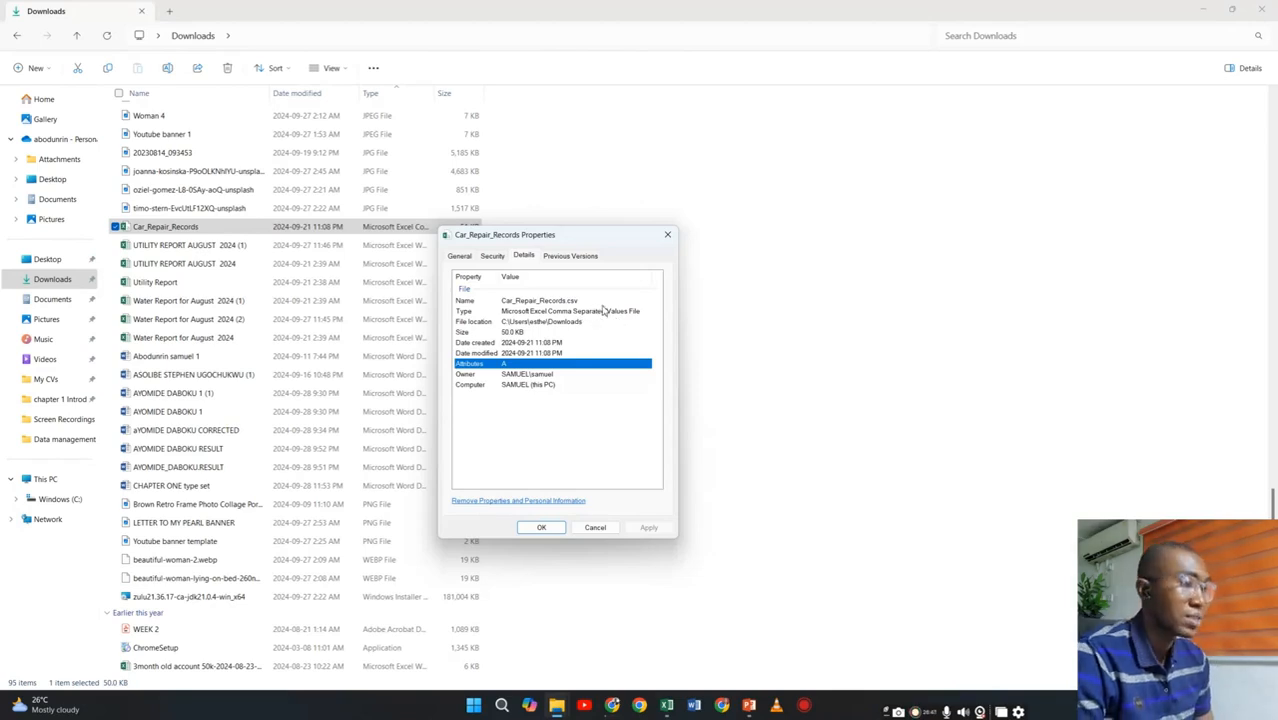
left_click(667, 235)
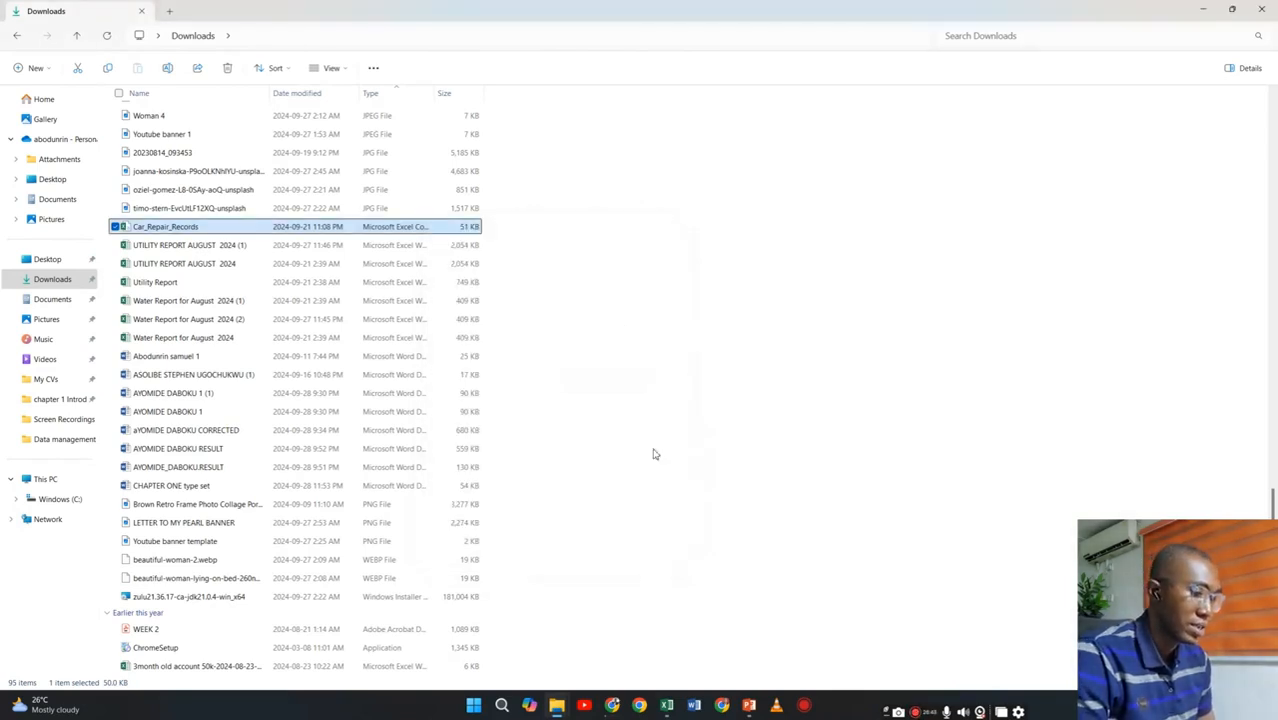
key("alt+Tab")
key("alt+Tab")
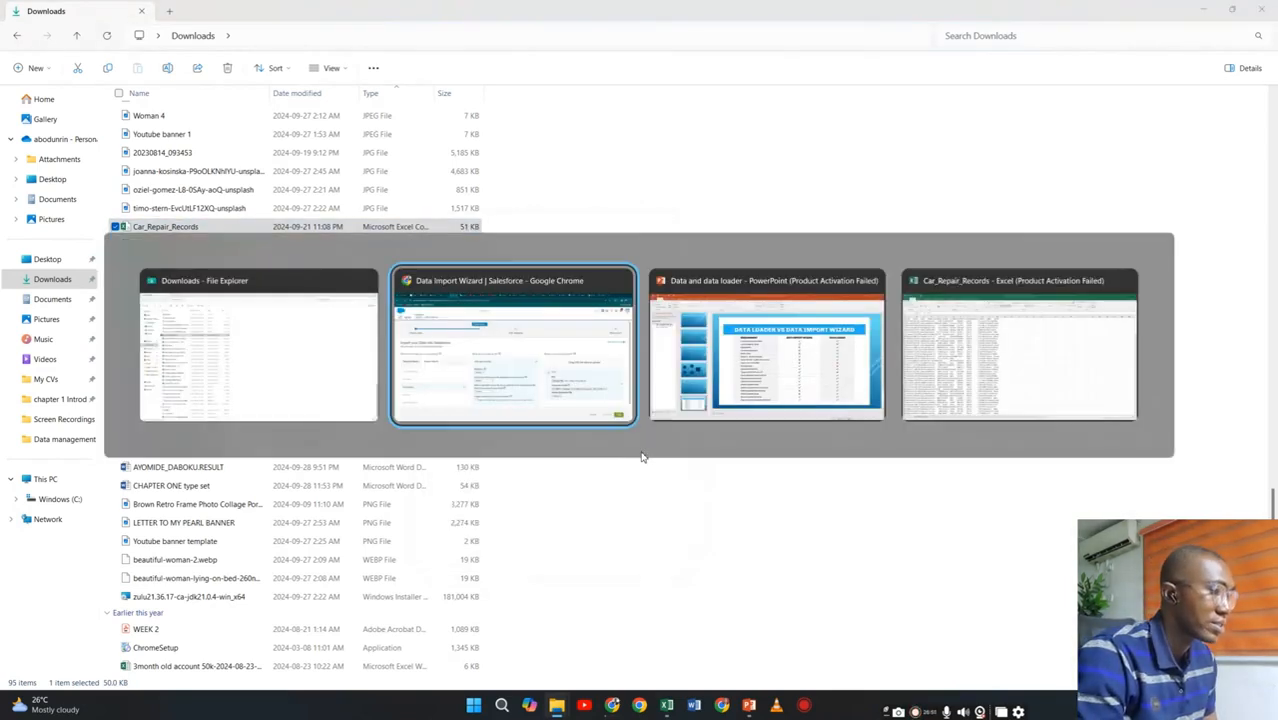
key("alt+Tab")
key("alt+Tab")
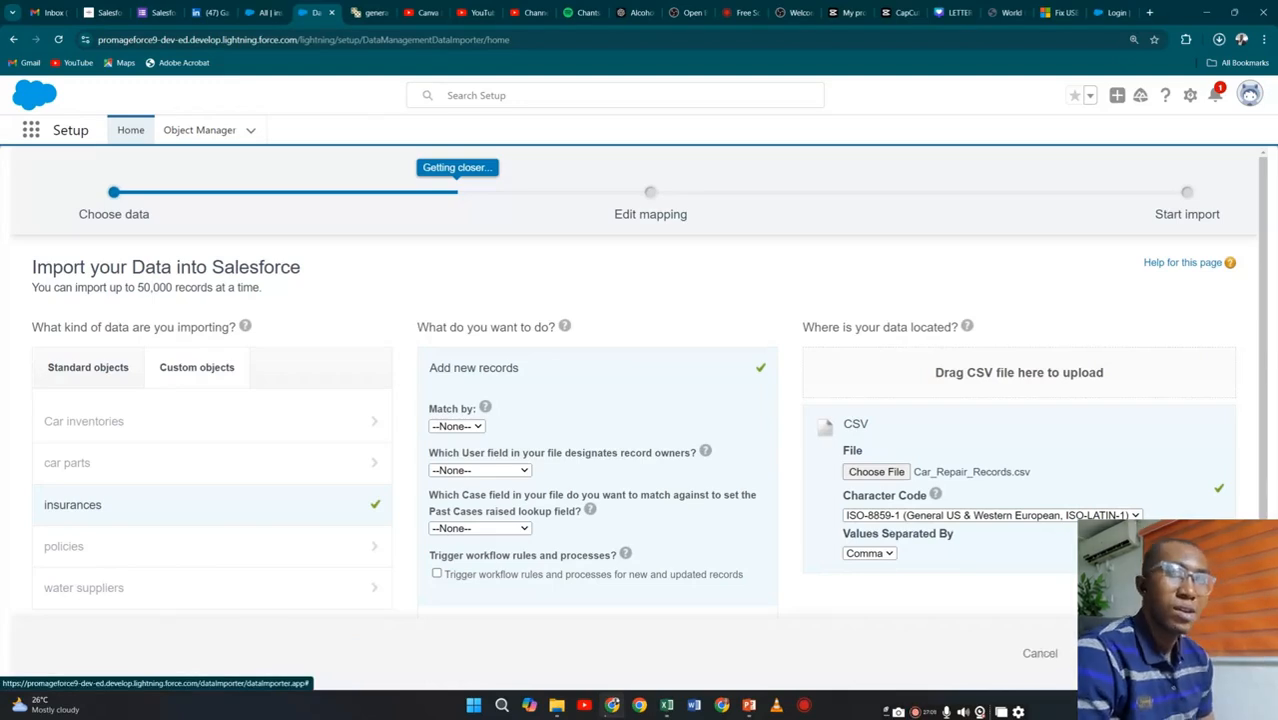
Proceed to the field mapping stage and map the CSV column phone to Policy number.
left_click(1204, 653)
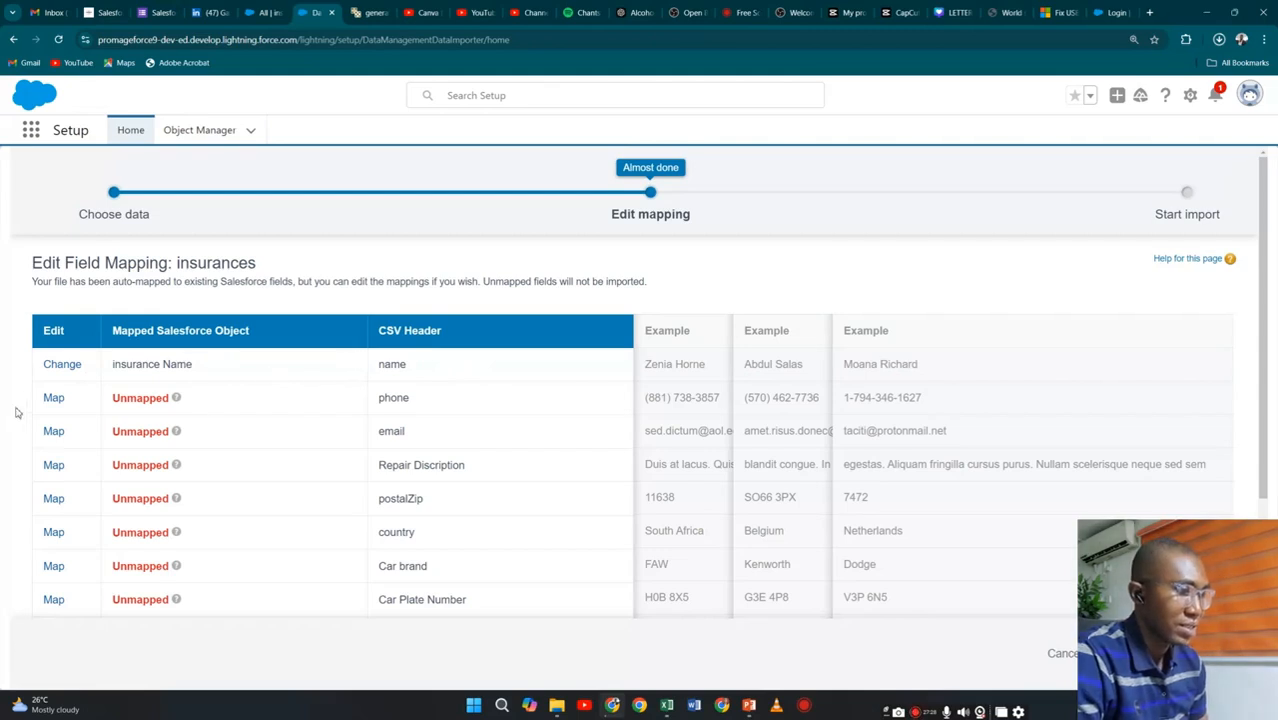
left_click(54, 398)
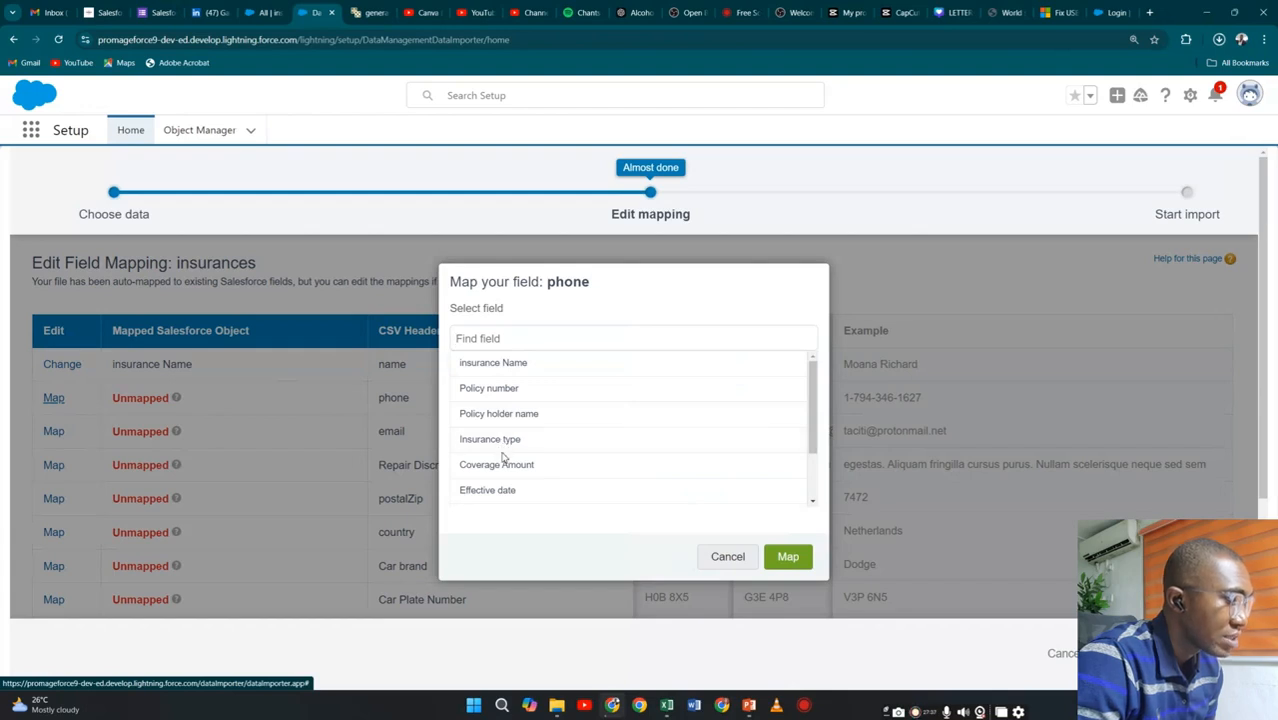
left_click(516, 393)
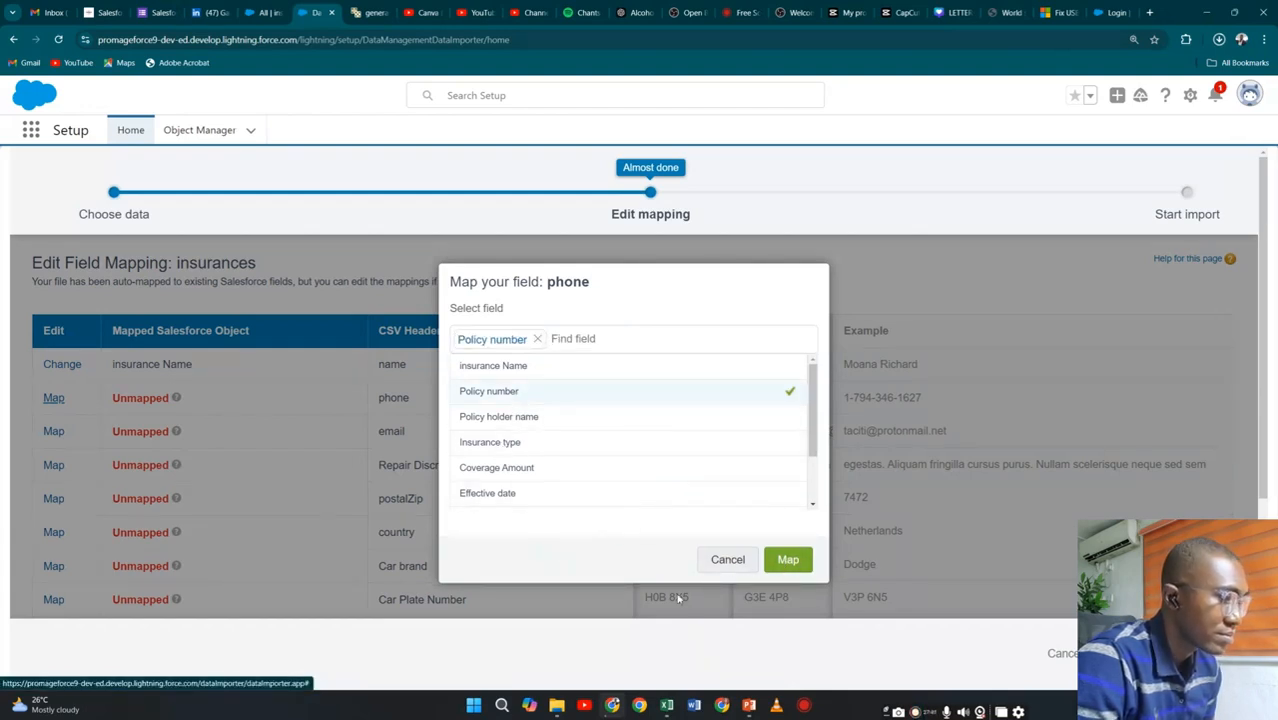
left_click(790, 558)
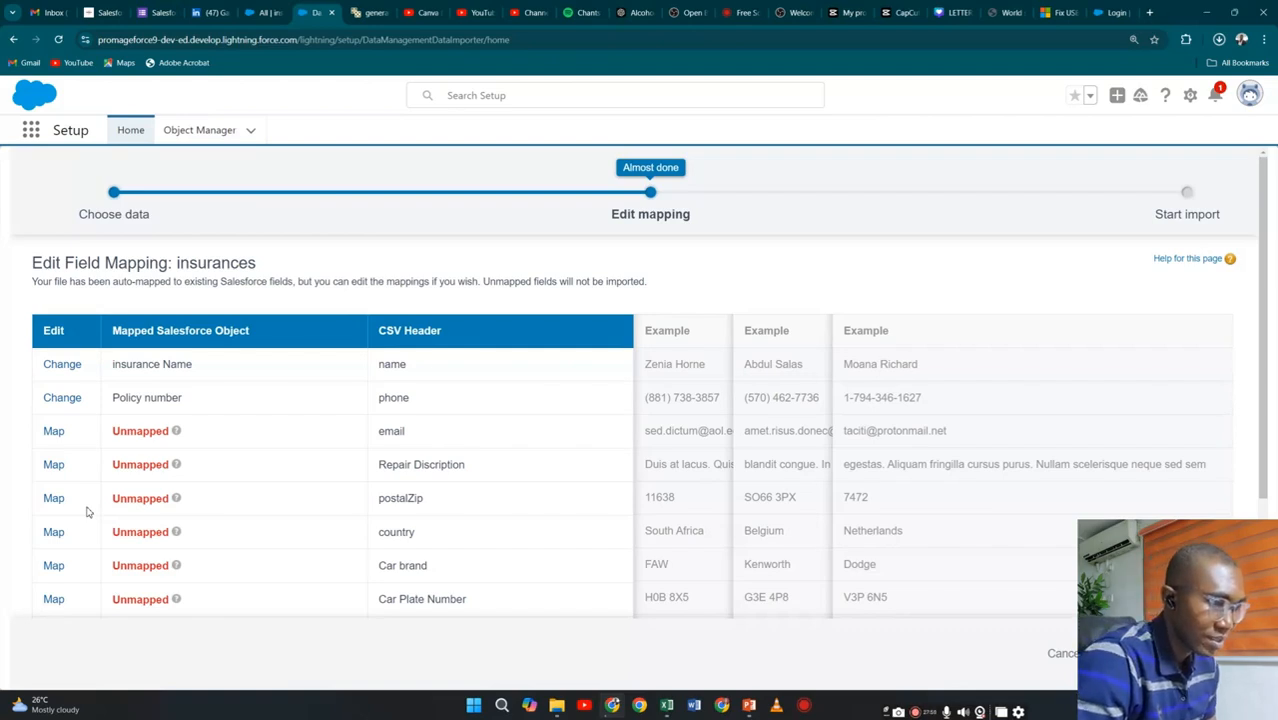
Map the CSV column postalZip to the Coverage Amount field.
left_click(53, 498)
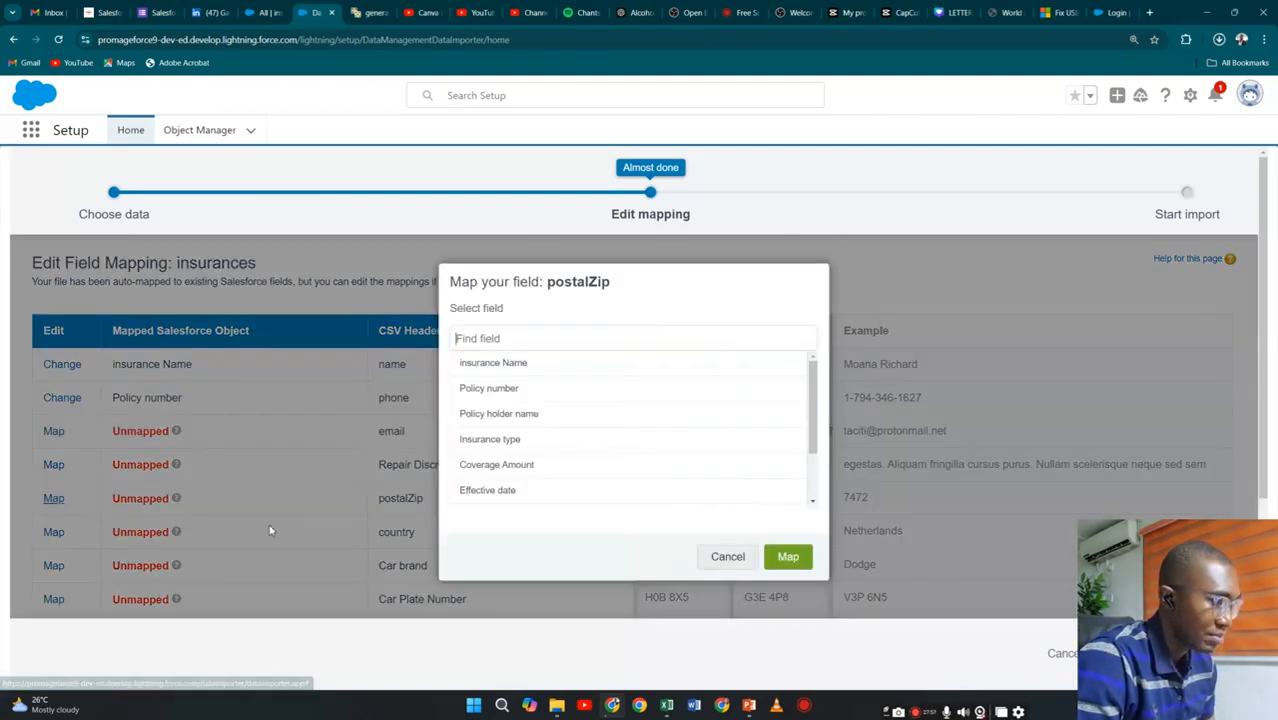
left_click(519, 474)
left_click(797, 558)
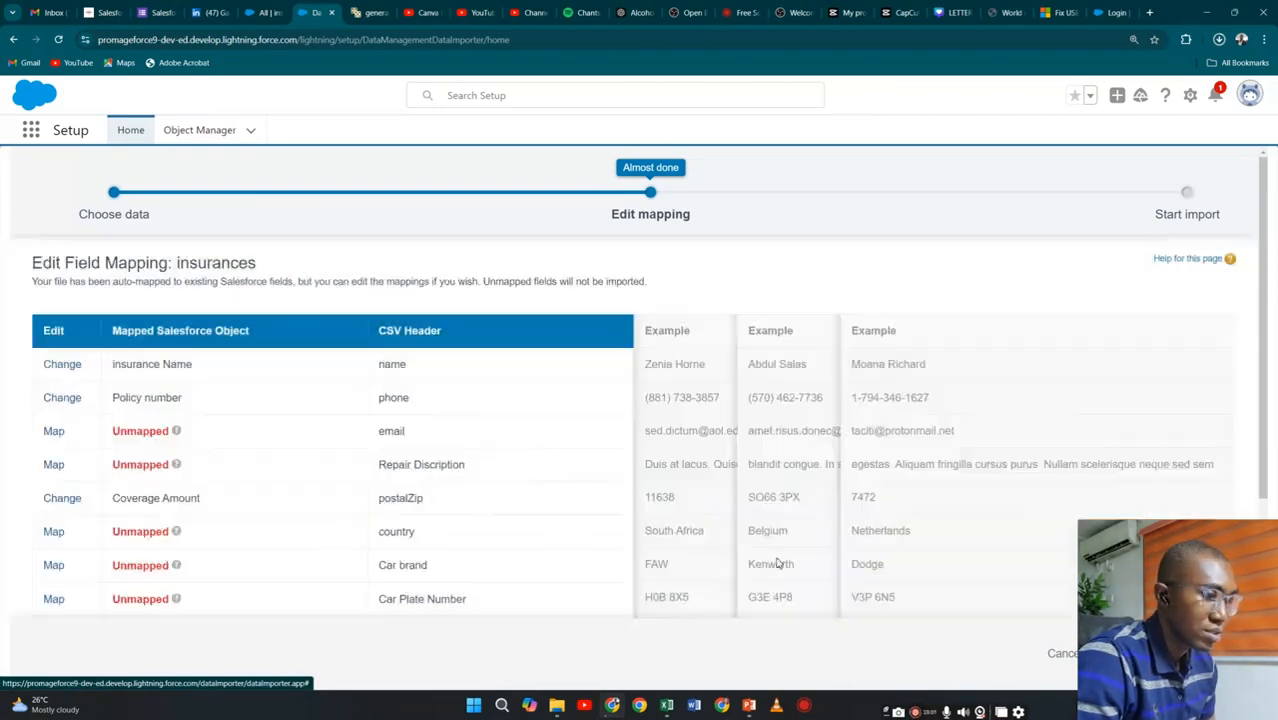
Try to map the CSV column Car Plate Number to the Policy number field.
left_click(53, 598)
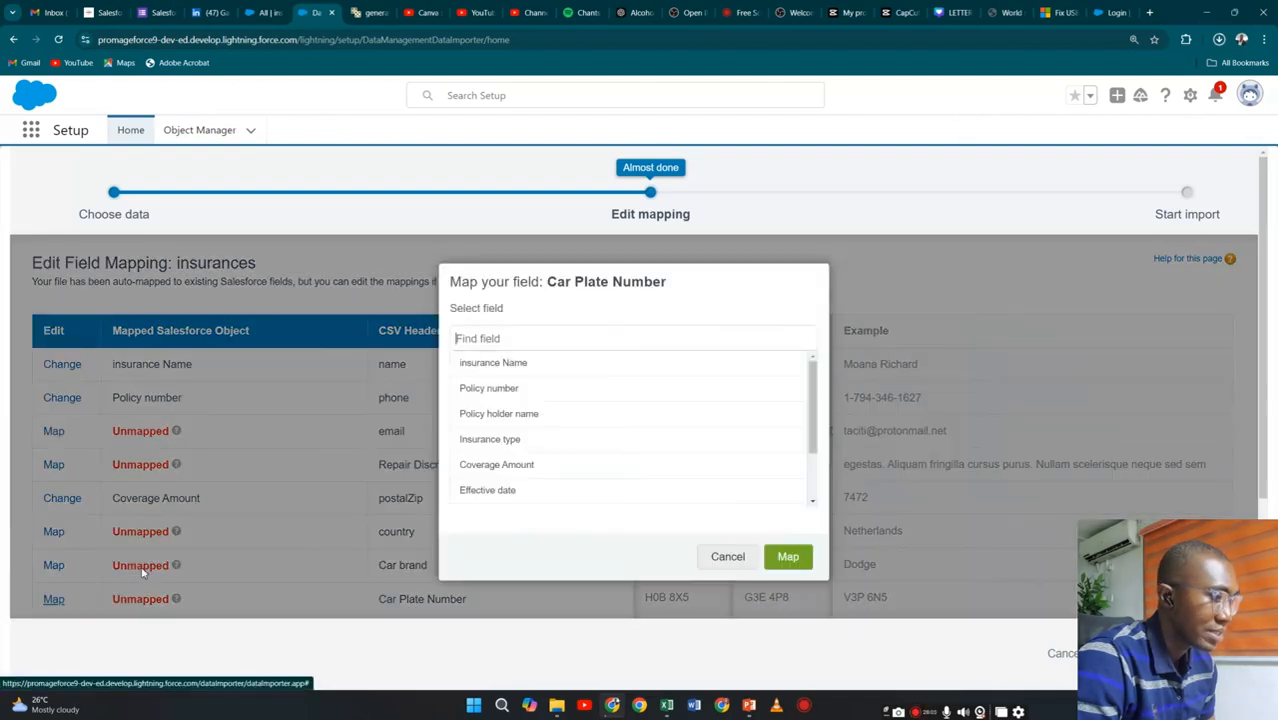
left_click(490, 390)
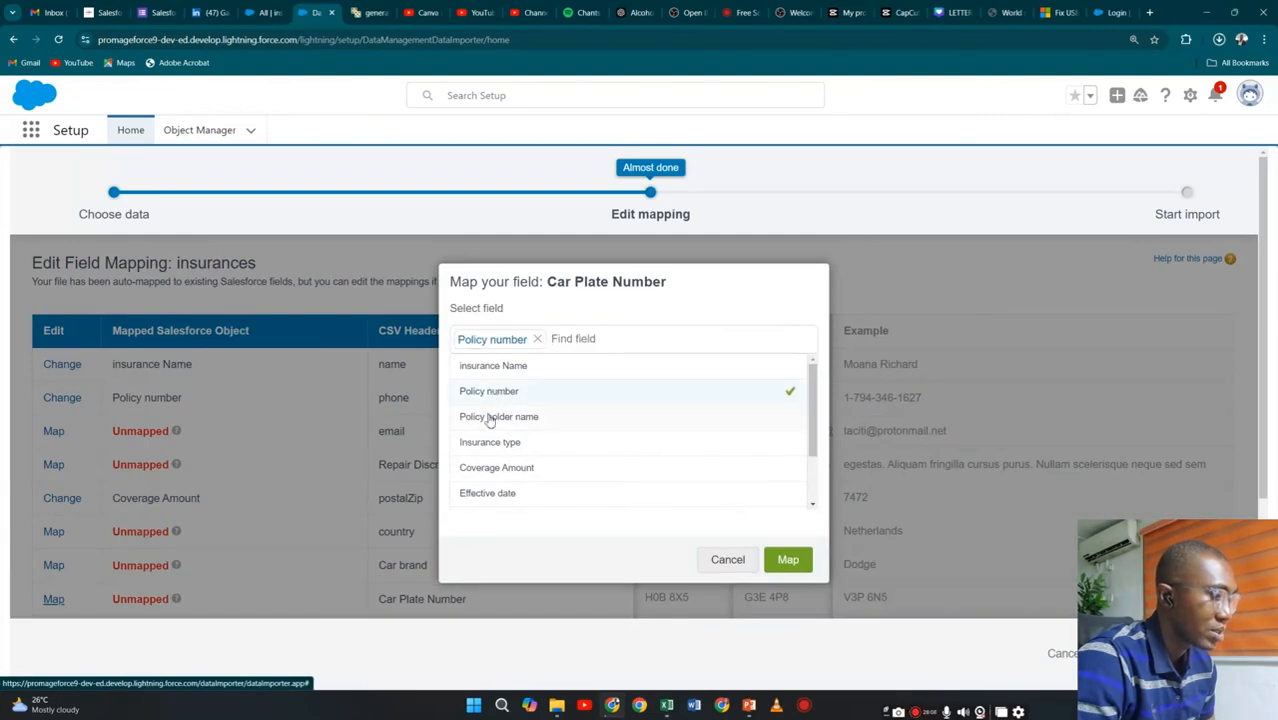
left_click(788, 560)
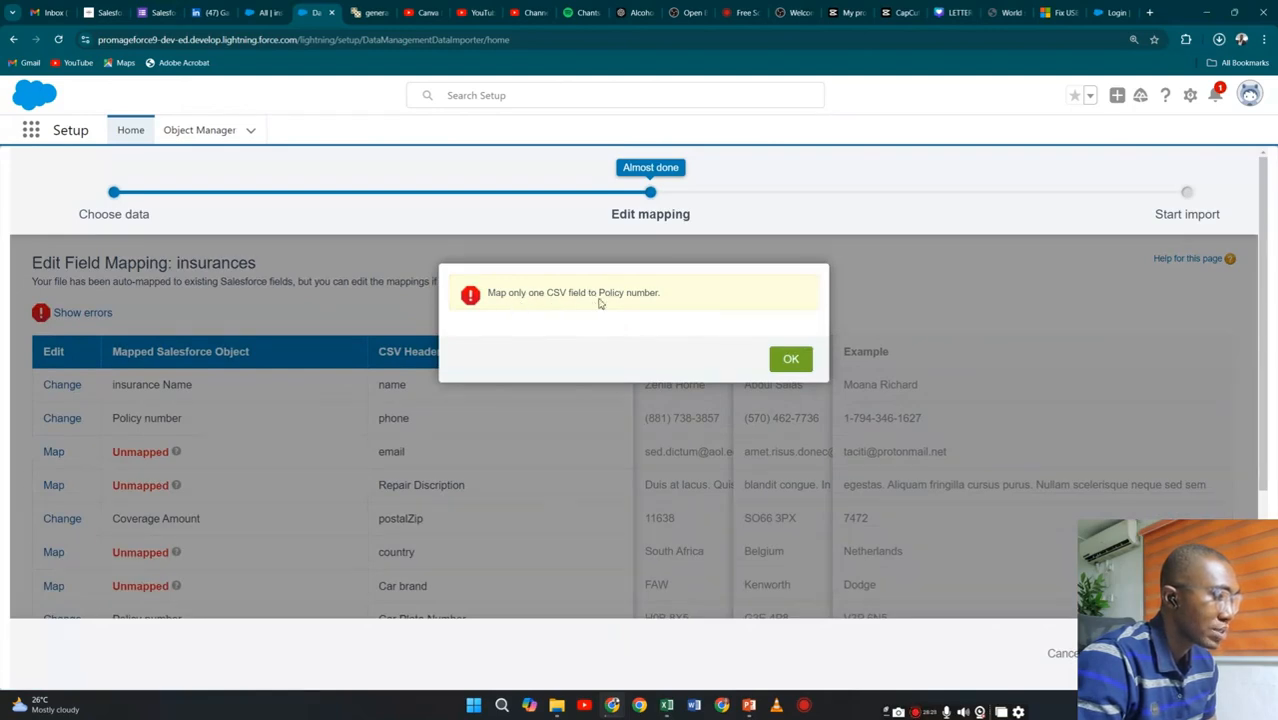
left_click(791, 359)
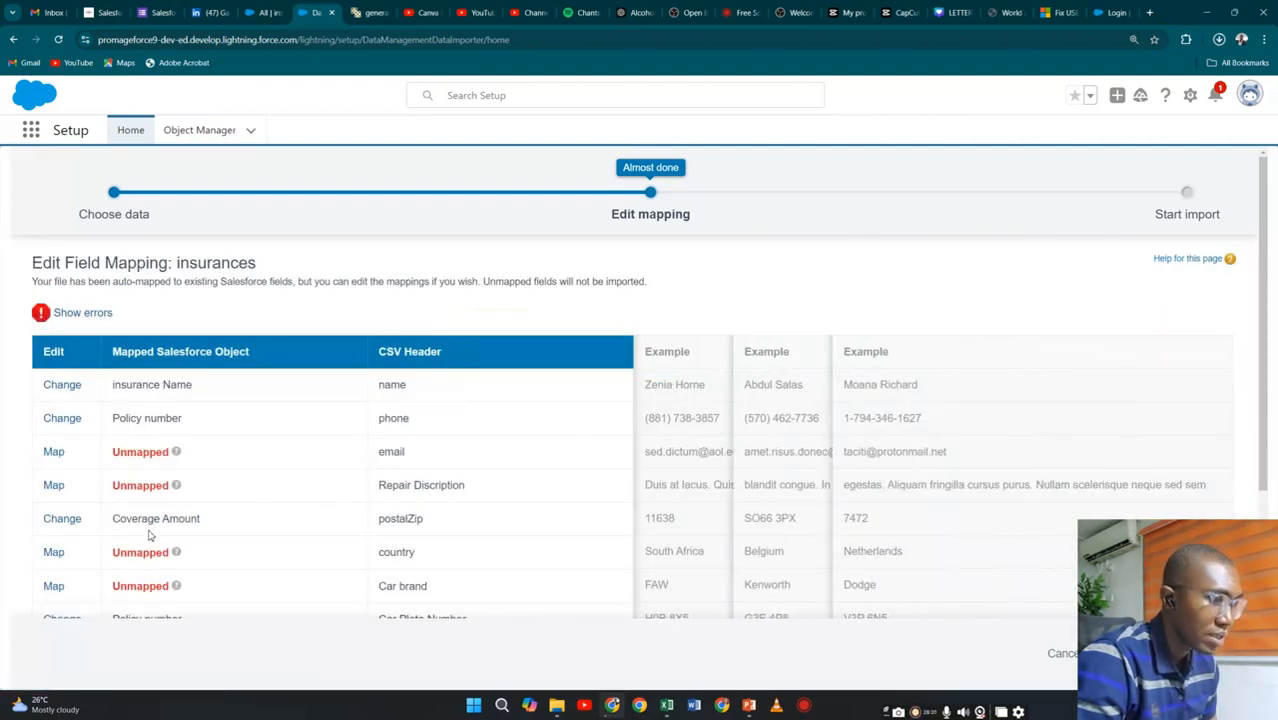
Change the Car Plate Number mapping from Policy number to Policy holder name and proceed to the import review.
scroll(151, 531, "down", 2)
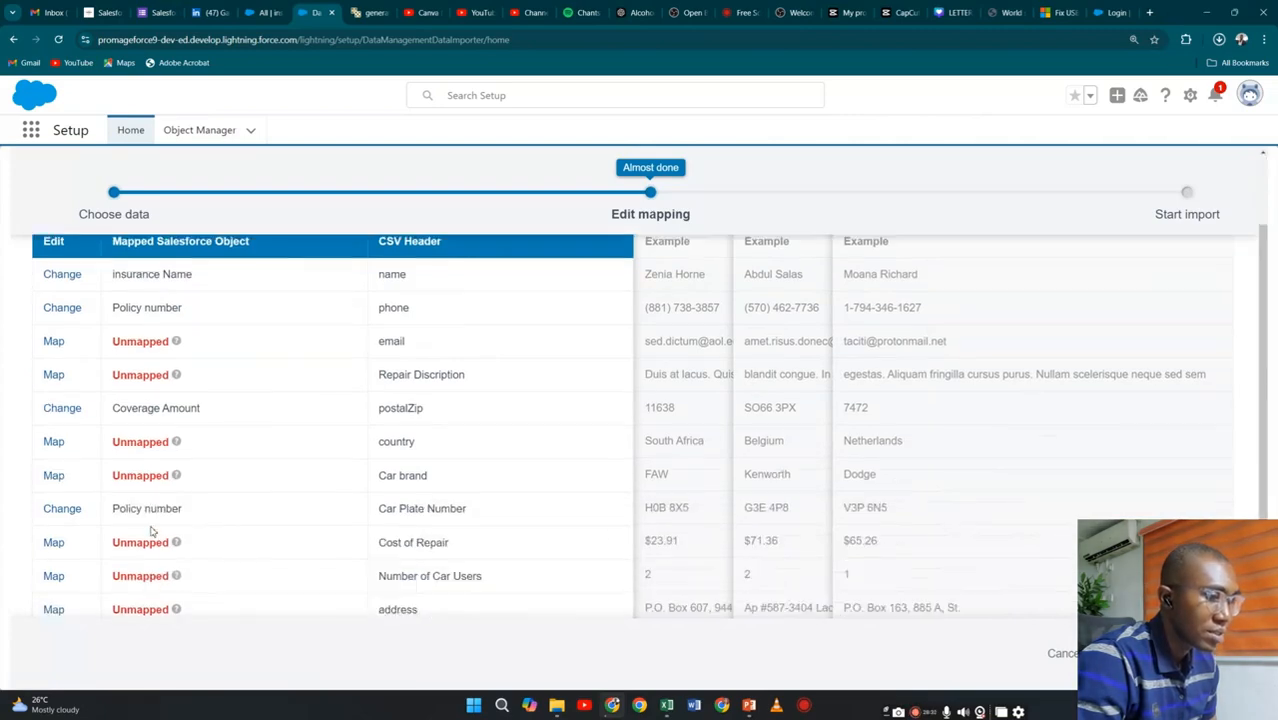
left_click(67, 493)
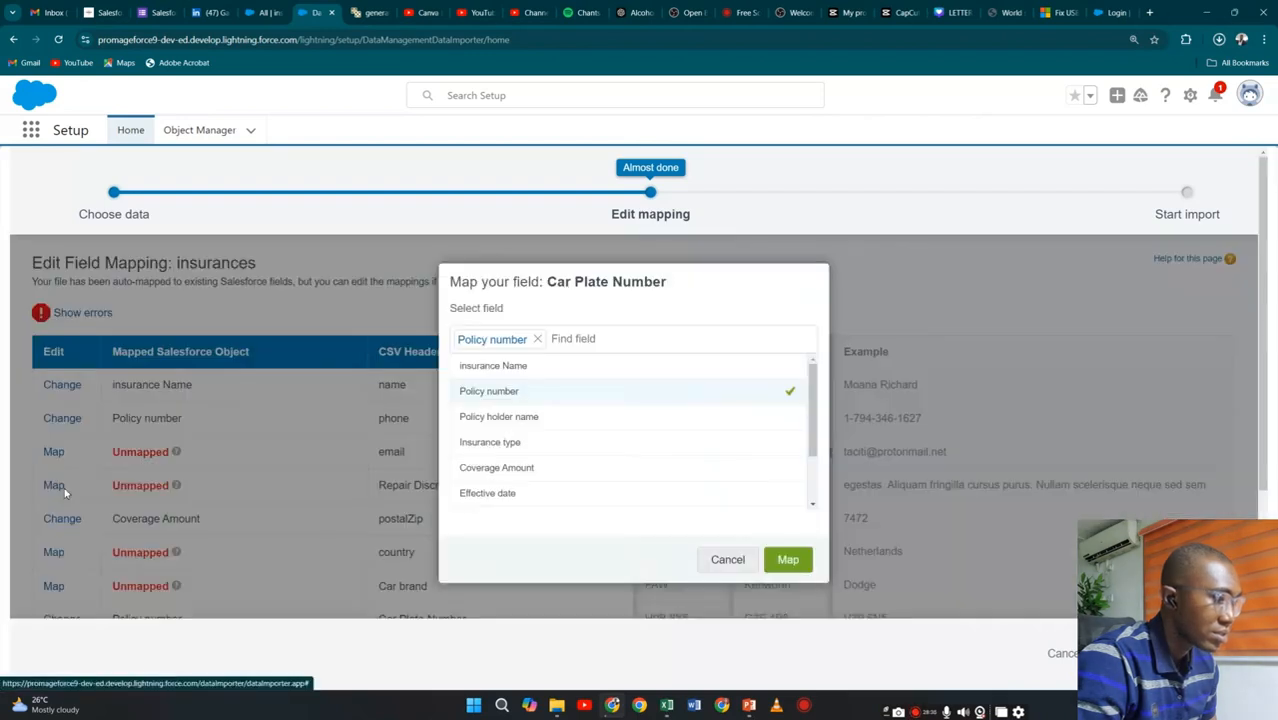
left_click(500, 418)
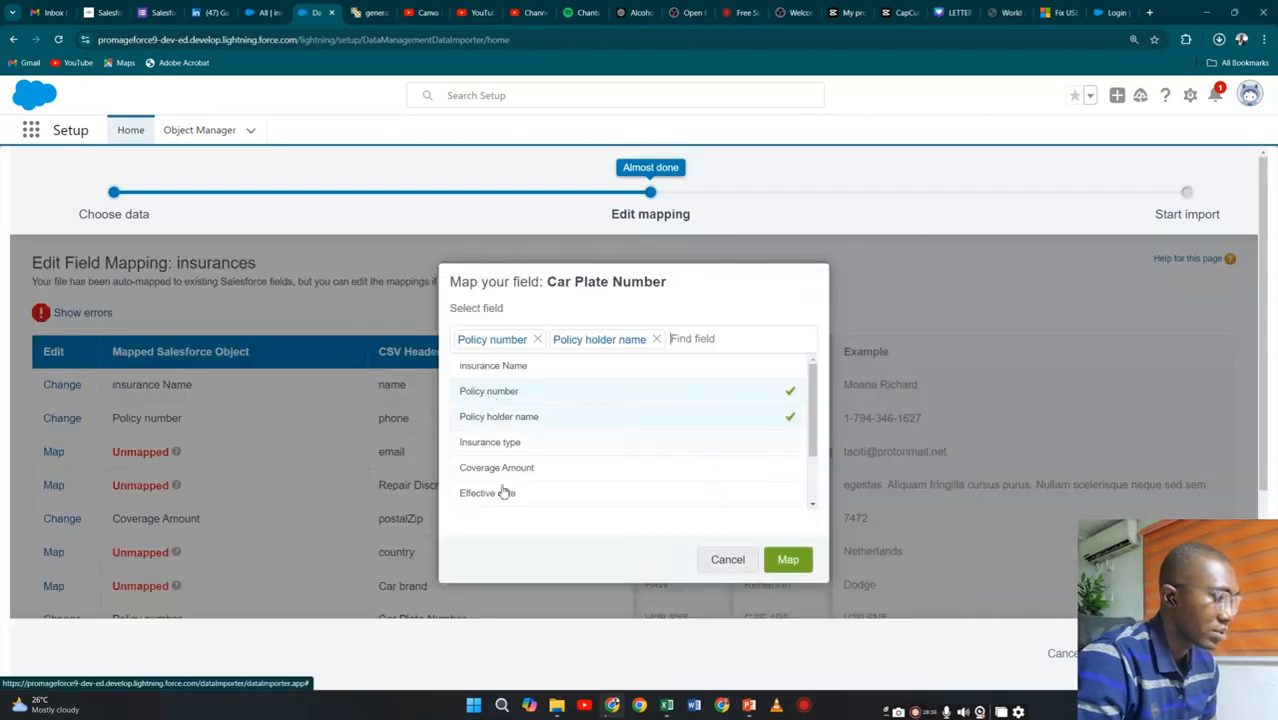
left_click(618, 397)
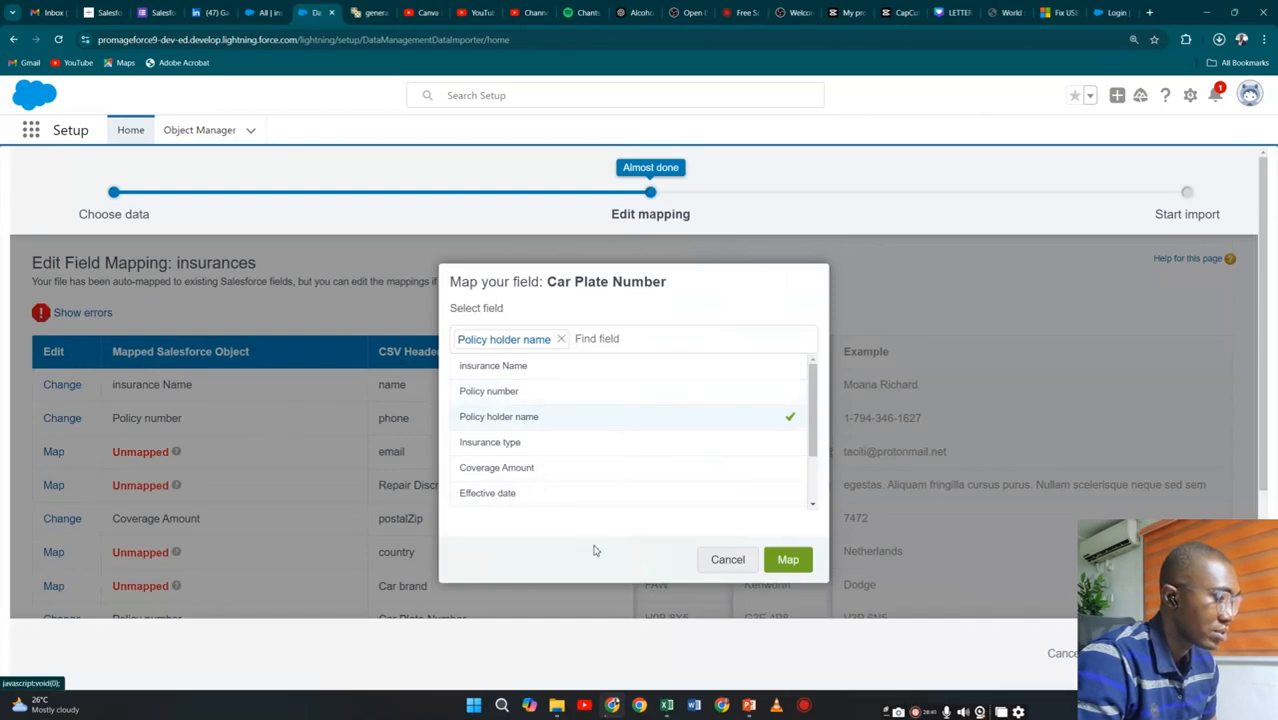
left_click(787, 558)
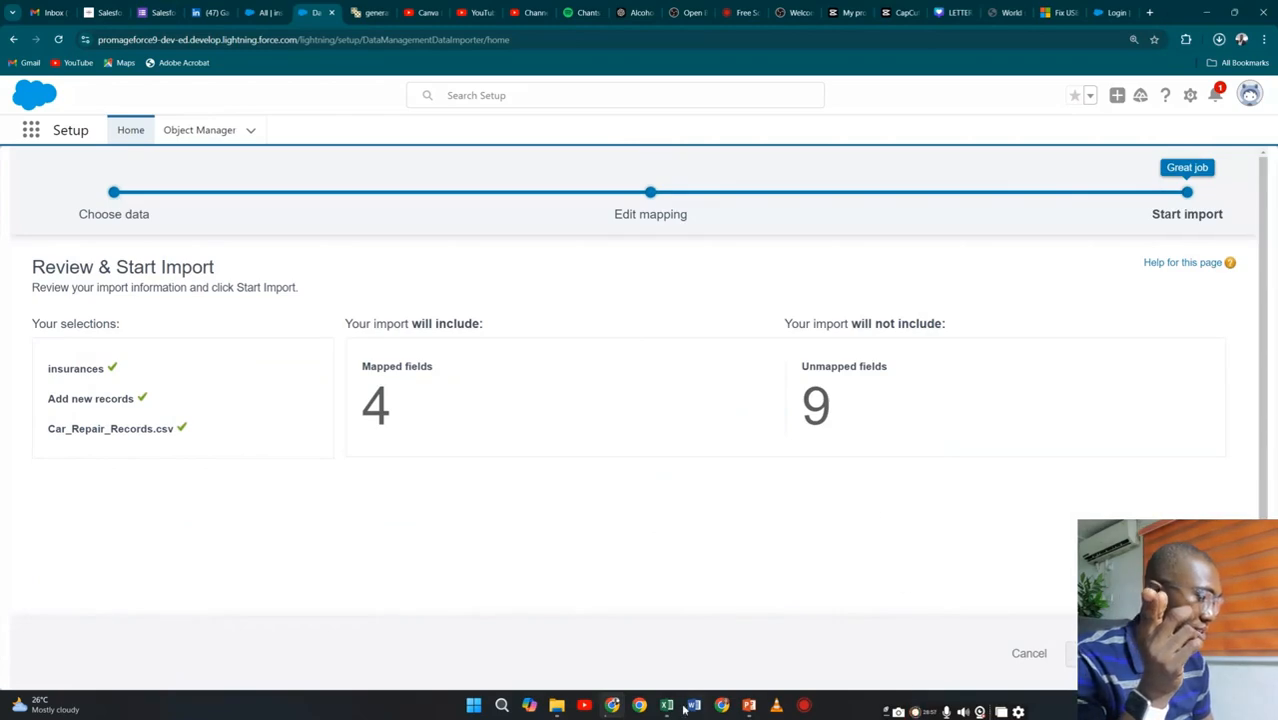
Switch to Excel to check the columns of Car_Repair_Records, and return to the import review in Chrome.
mouse_move(668, 706)
left_click(673, 658)
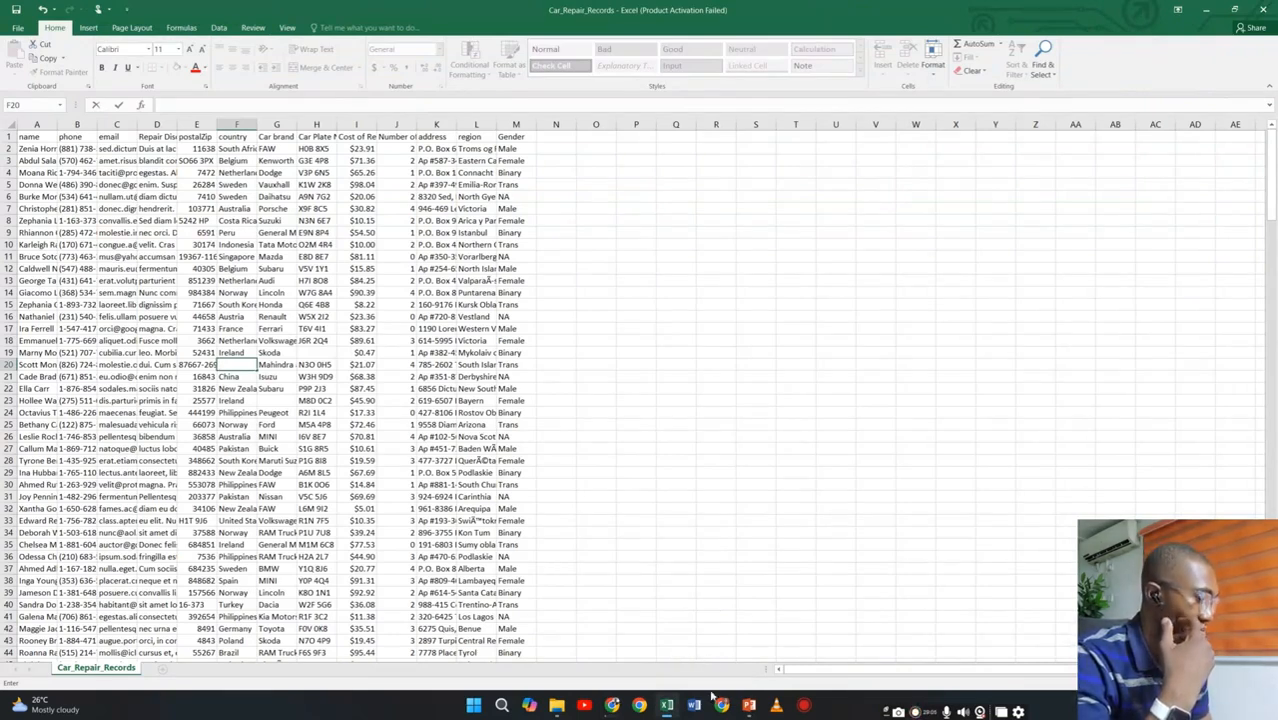
left_click(613, 706)
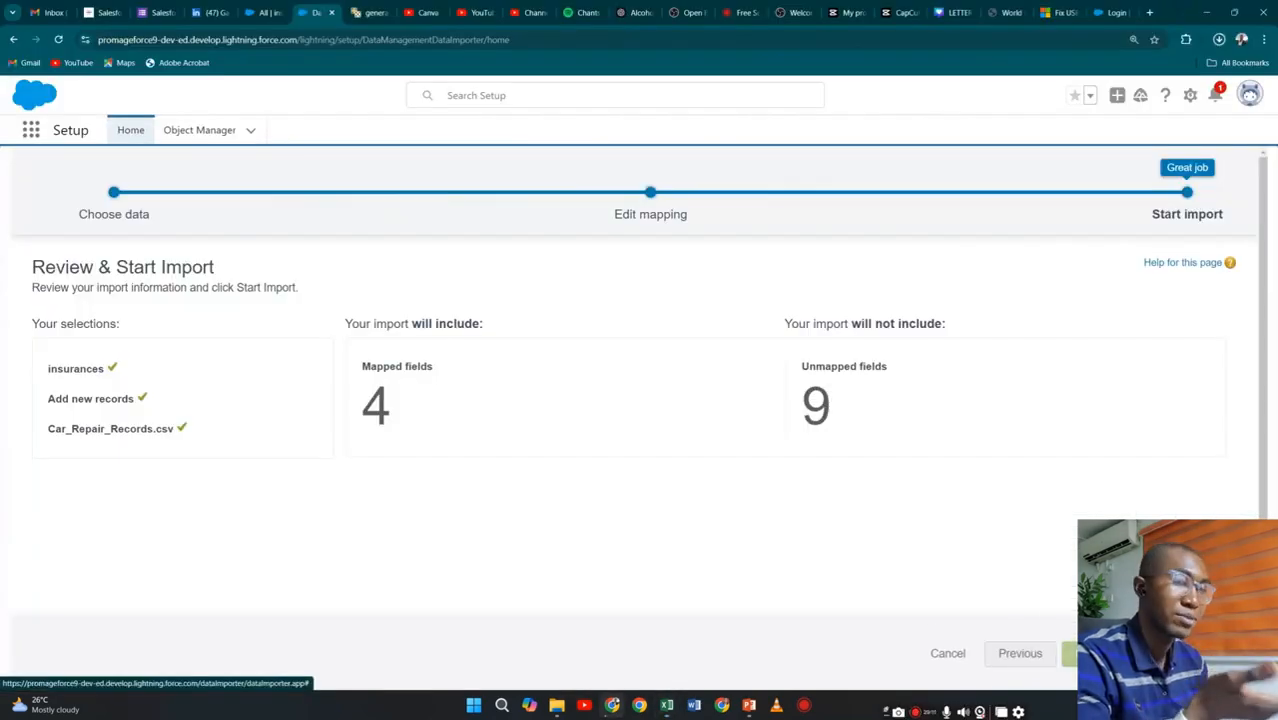
Start the insurances import and open its bulk data load job page to review the job details.
left_click(1085, 653)
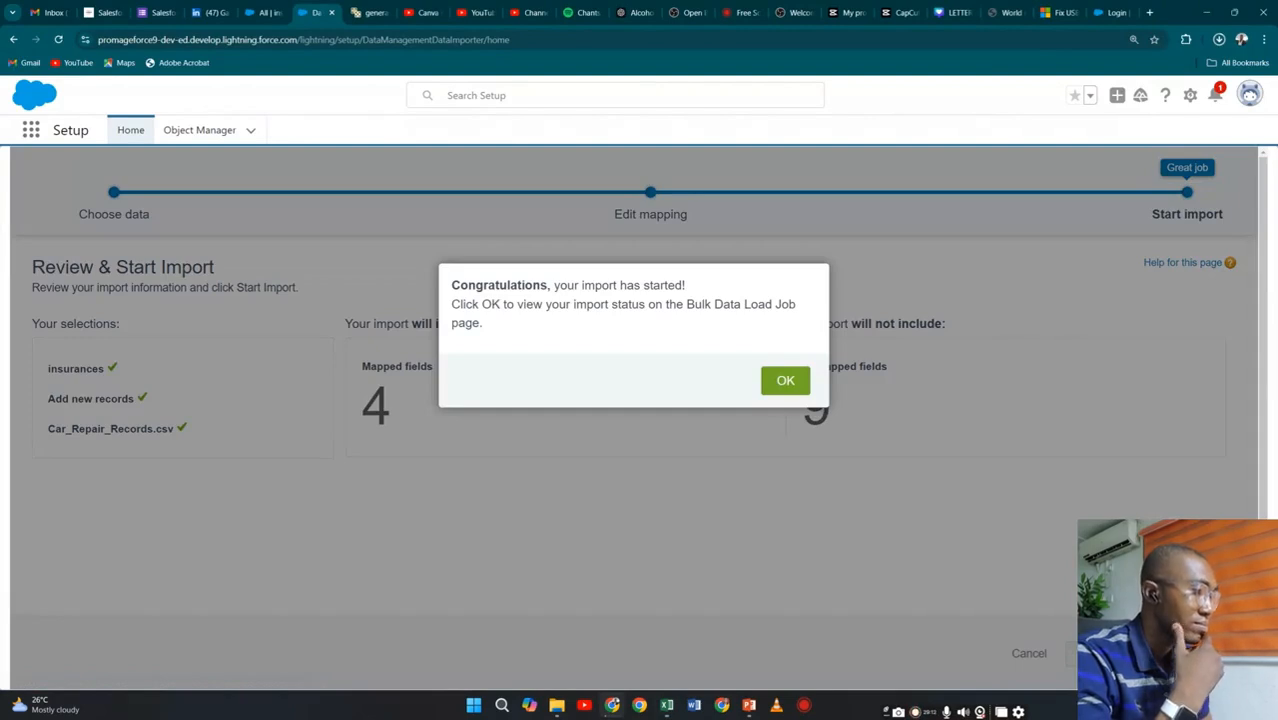
left_click(786, 385)
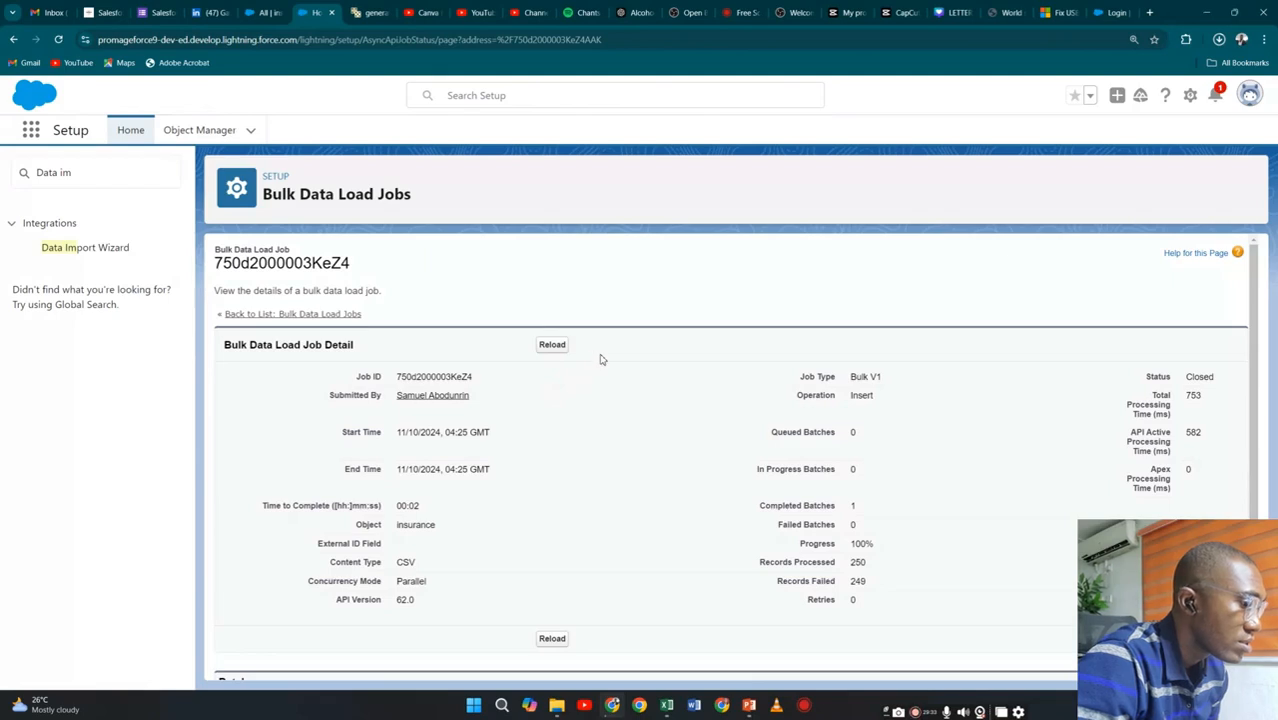
scroll(646, 405, "down", 1)
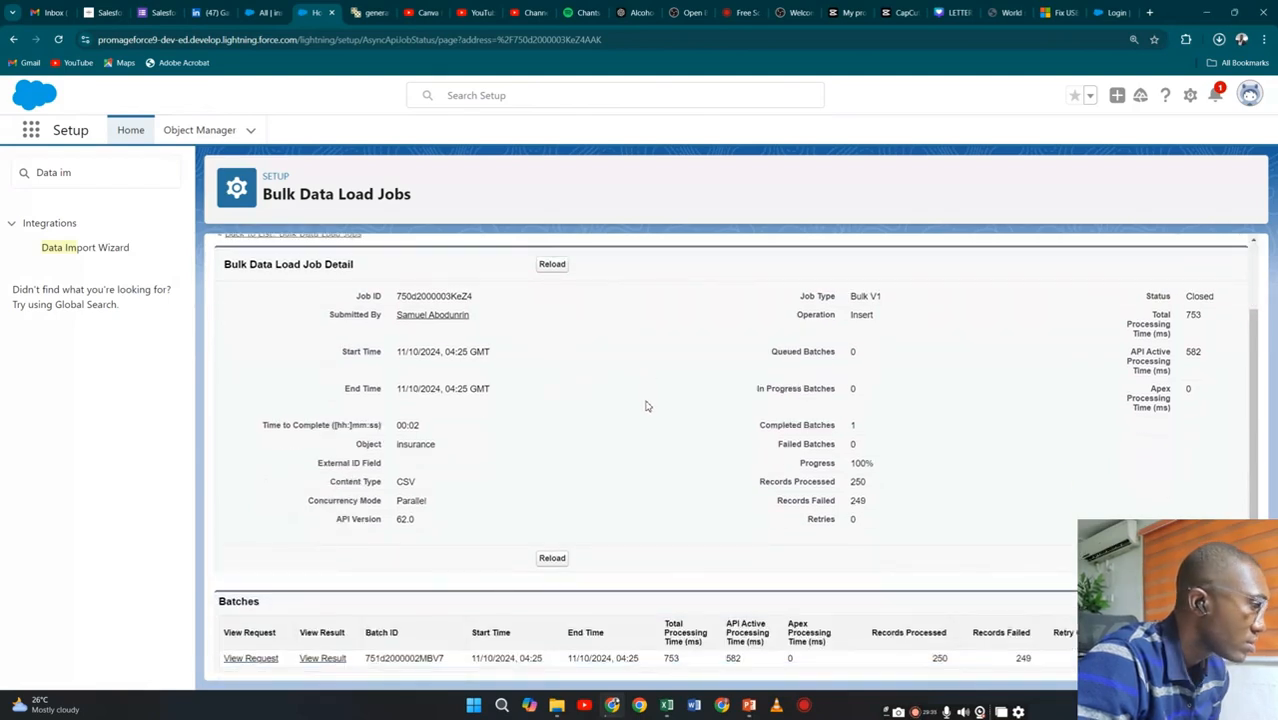
scroll(646, 405, "up", 1)
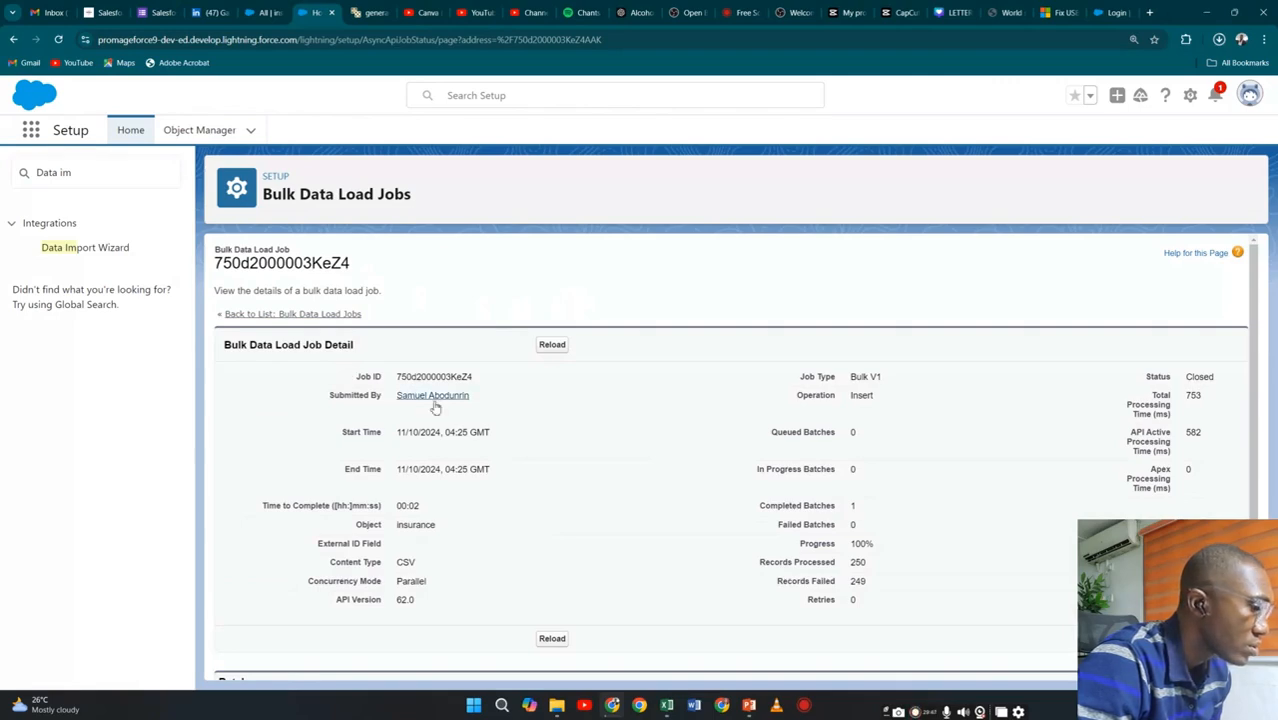
Download the batch's result file and open result (1).csv in Excel to examine the error reported for each record.
scroll(472, 422, "down", 1)
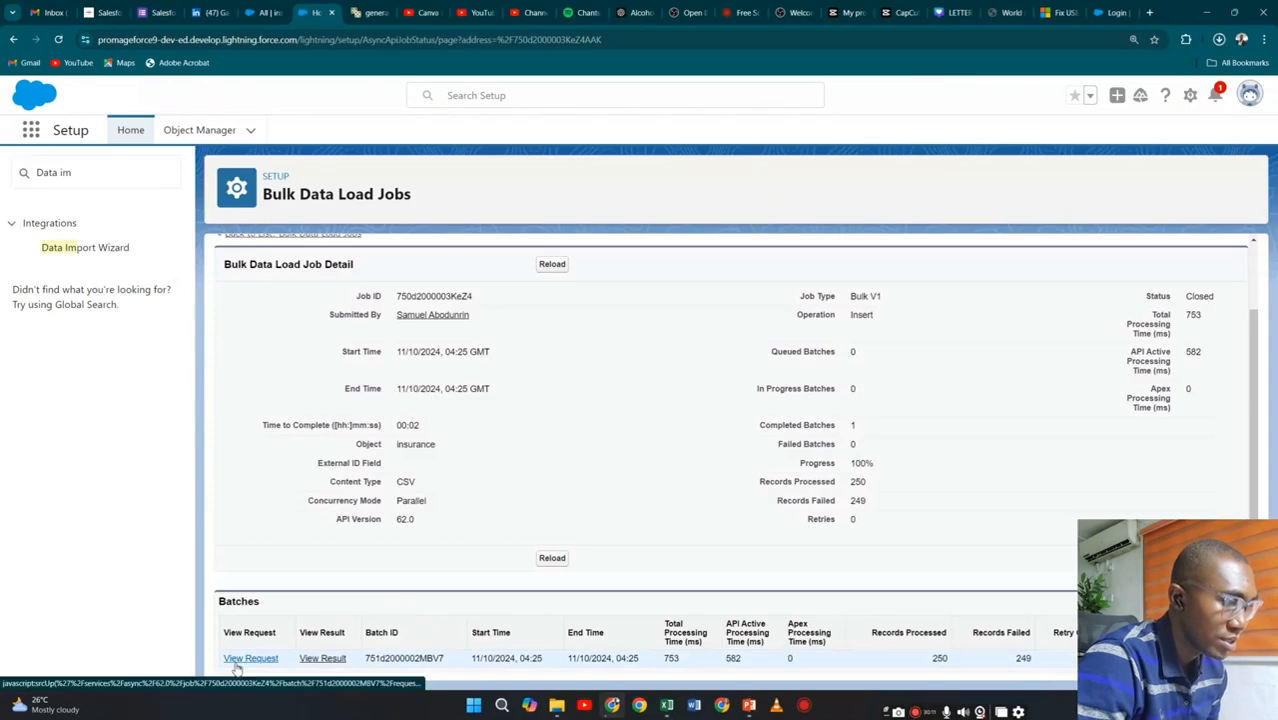
left_click(318, 660)
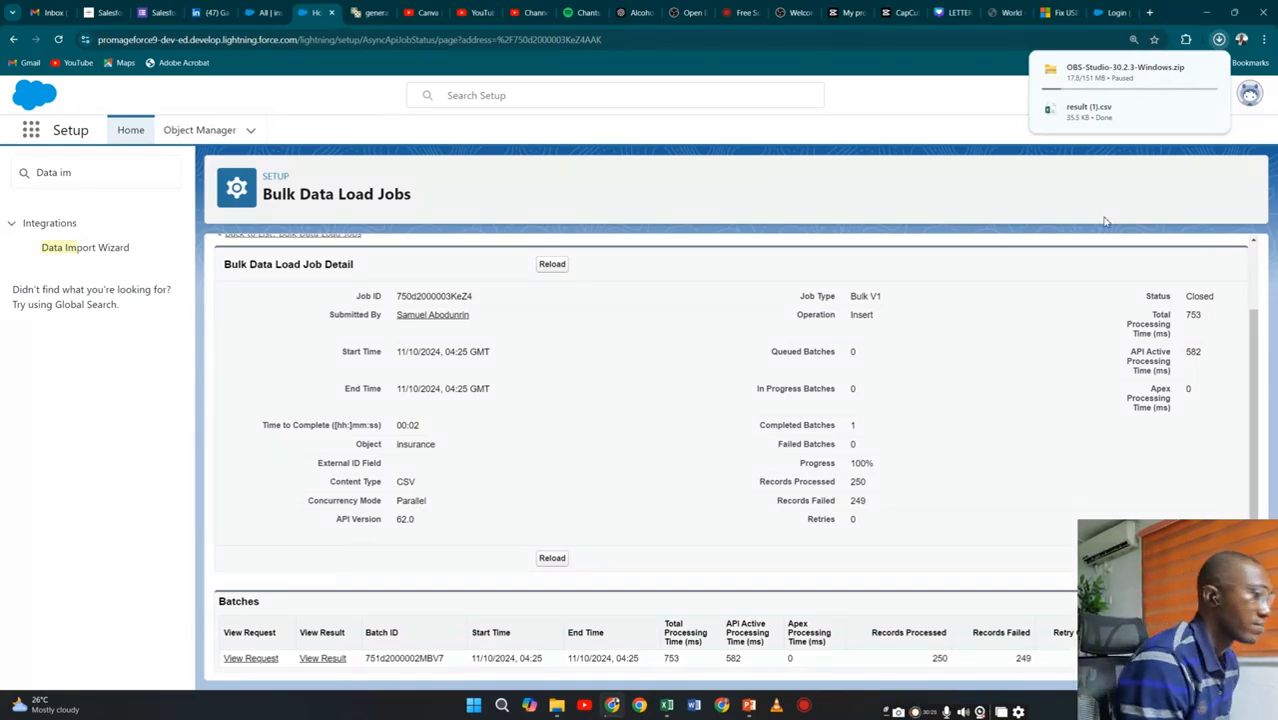
left_click(1090, 112)
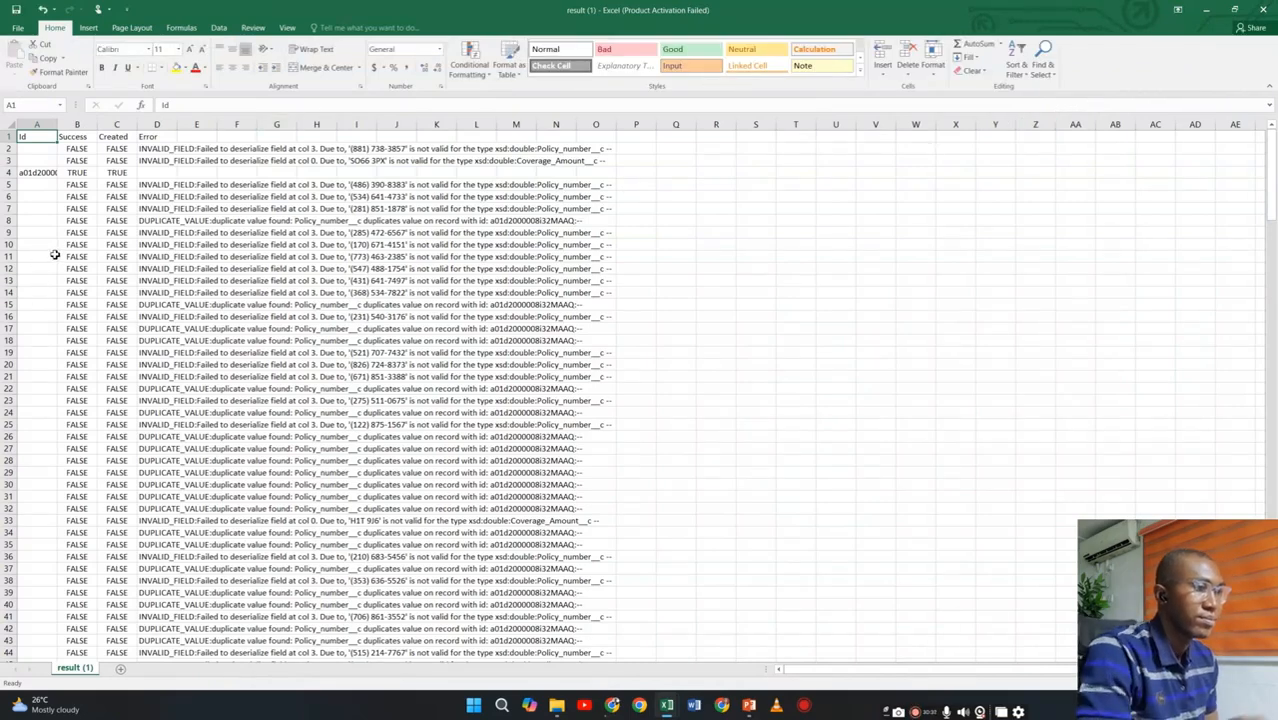
left_click_drag(430, 402, 650, 521)
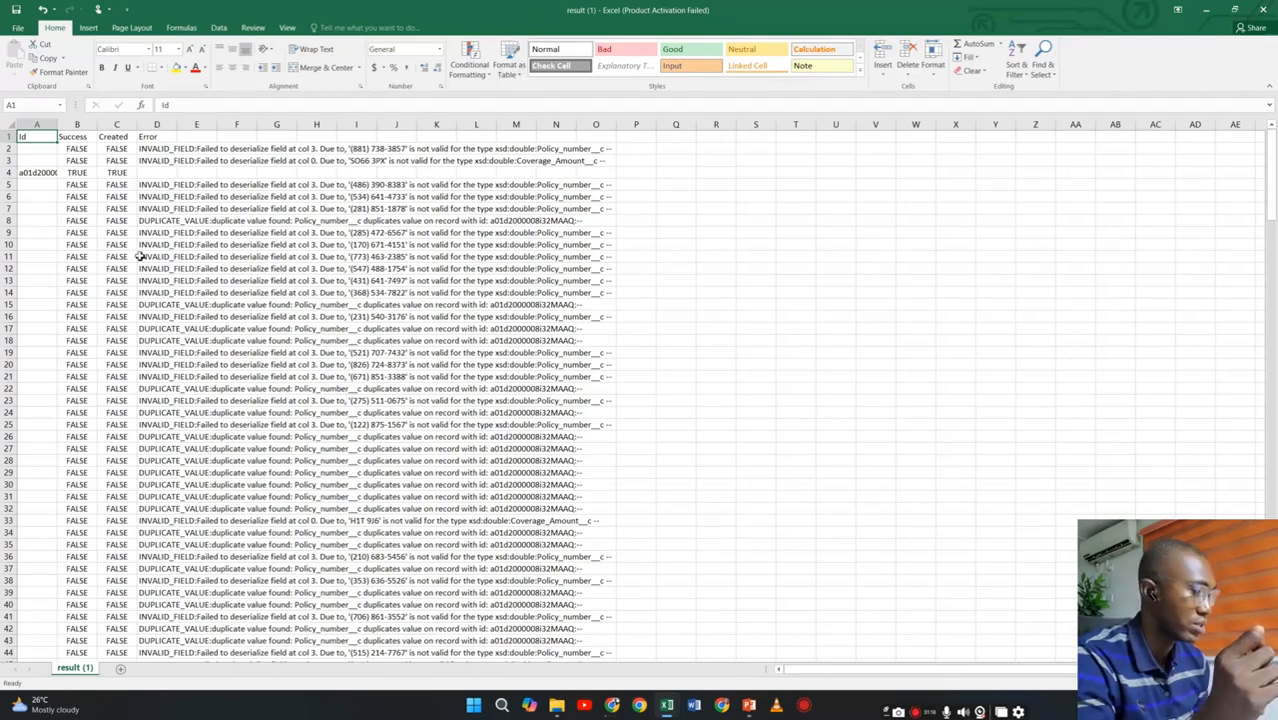
Return to Chrome, reopen the Data Import Wizard page and launch the wizard for another import.
mouse_move(558, 708)
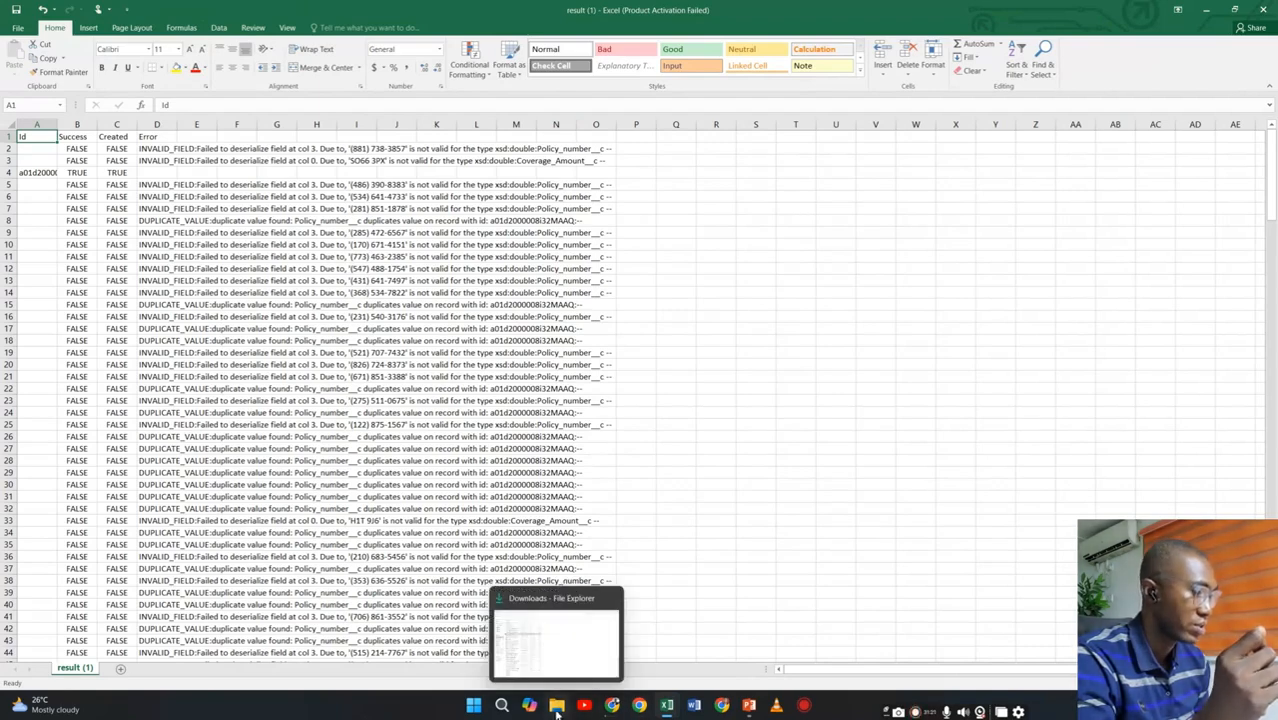
left_click(612, 705)
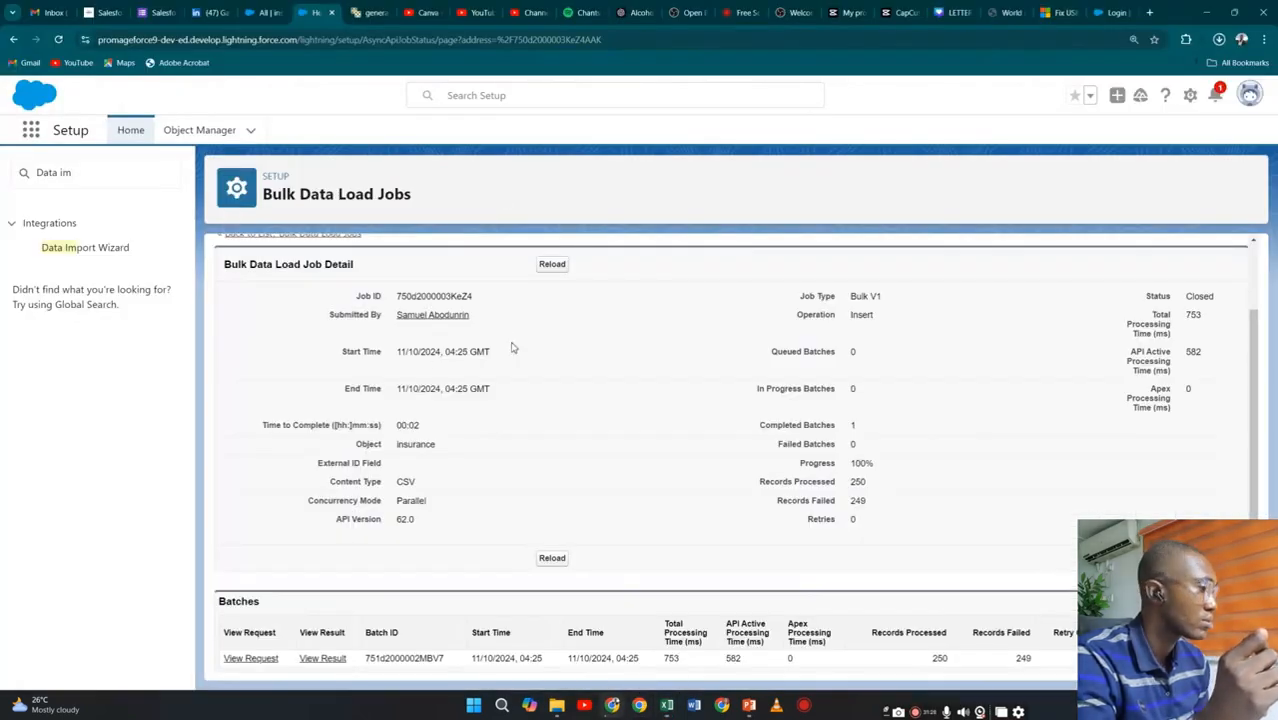
scroll(527, 355, "up", 1)
scroll(527, 355, "up", 2)
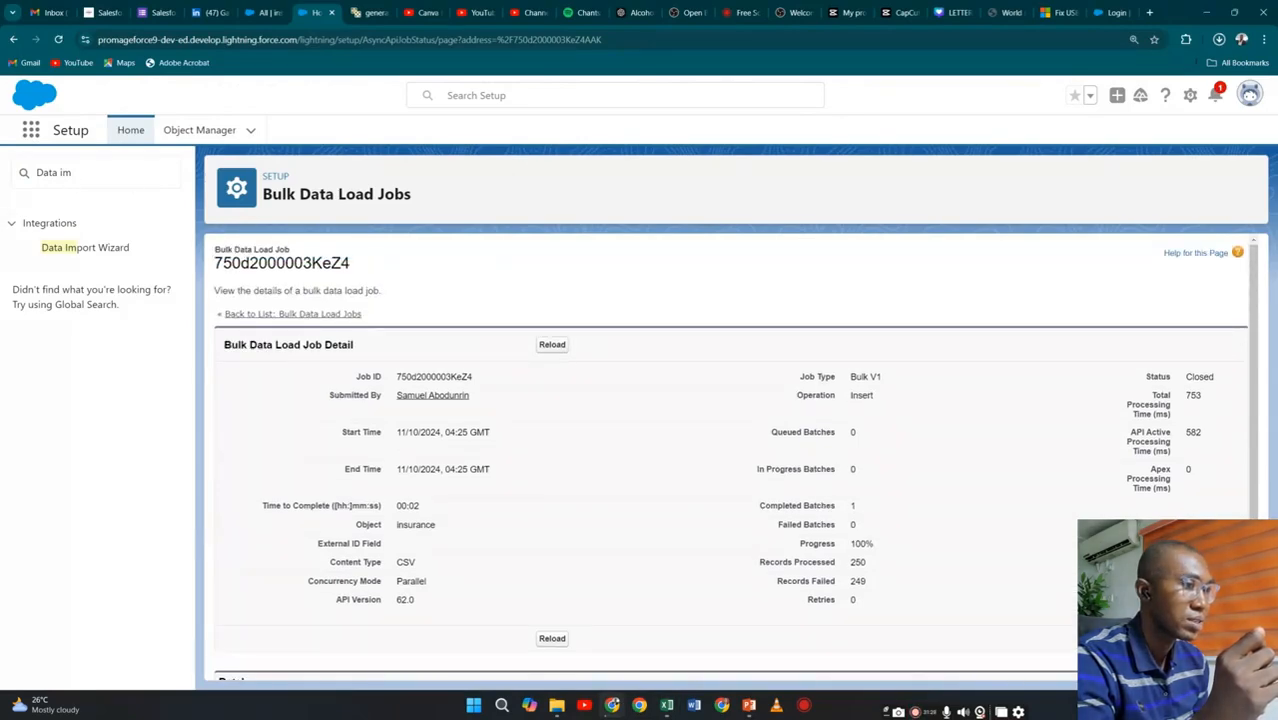
left_click(85, 248)
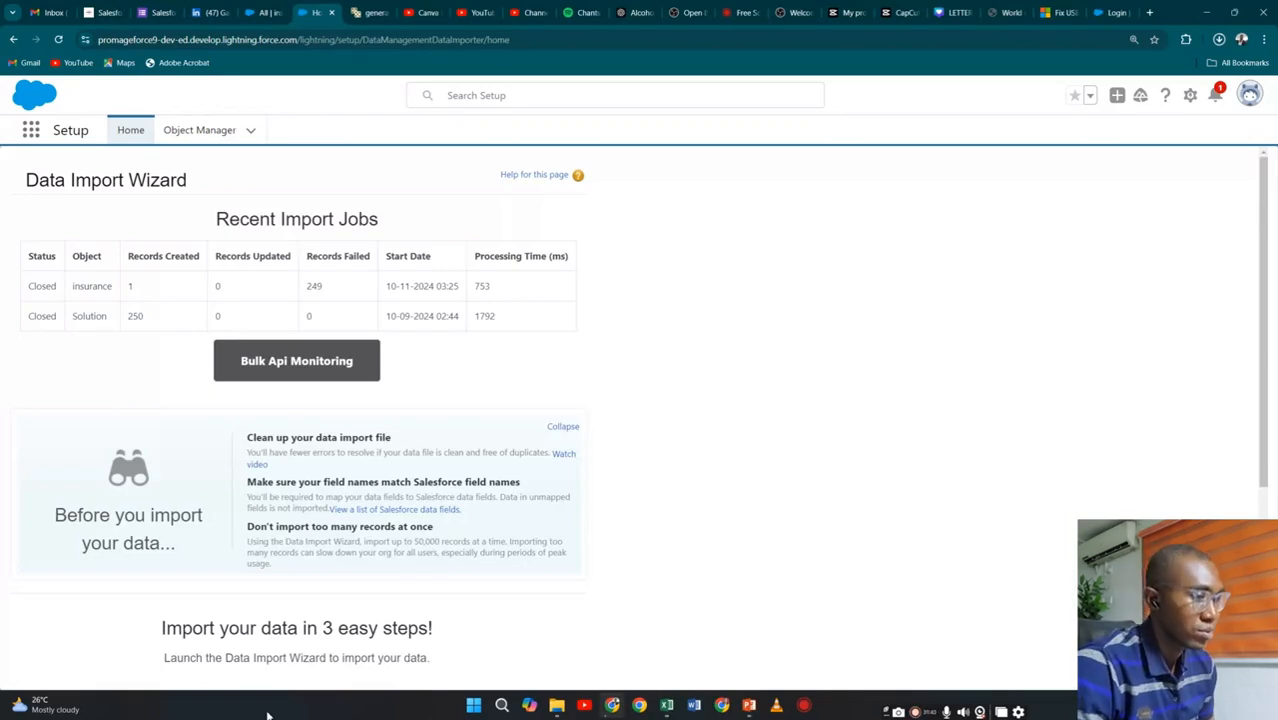
scroll(257, 448, "down", 3)
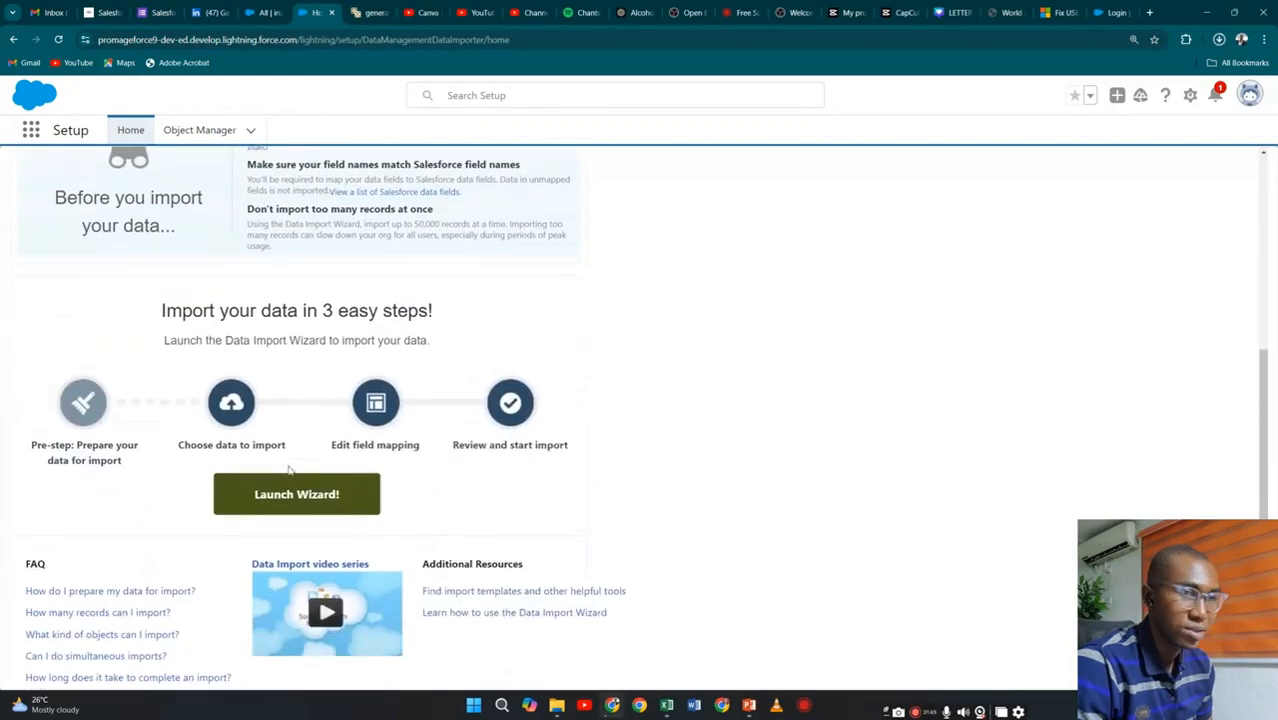
scroll(287, 490, "up", 3)
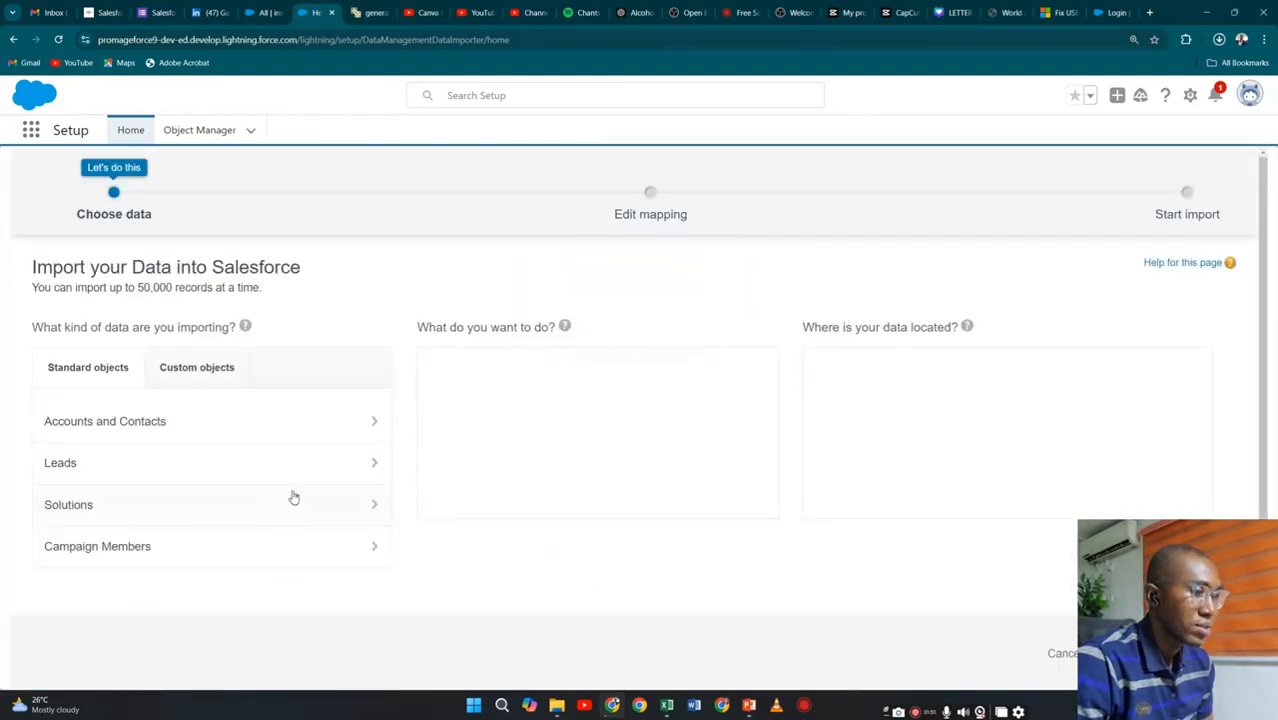
Choose the custom object insurances as the data to import and set the operation to Add new records.
left_click(199, 381)
left_click(146, 503)
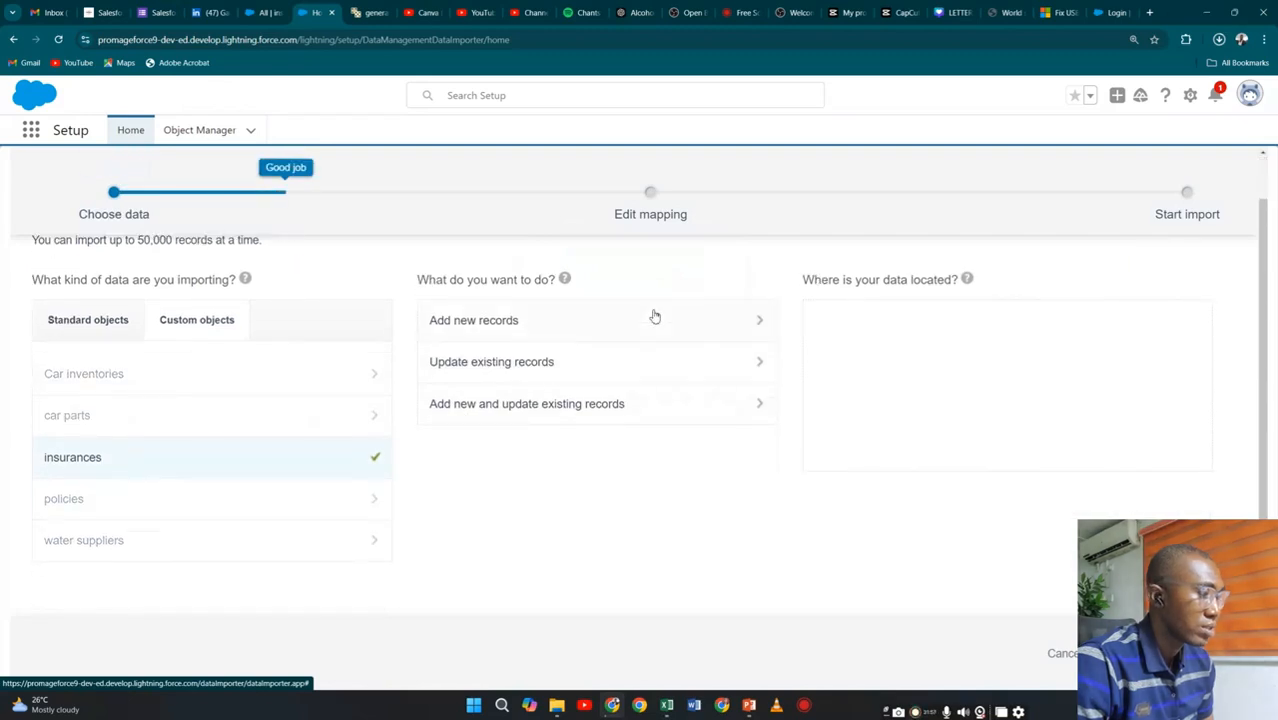
left_click(674, 334)
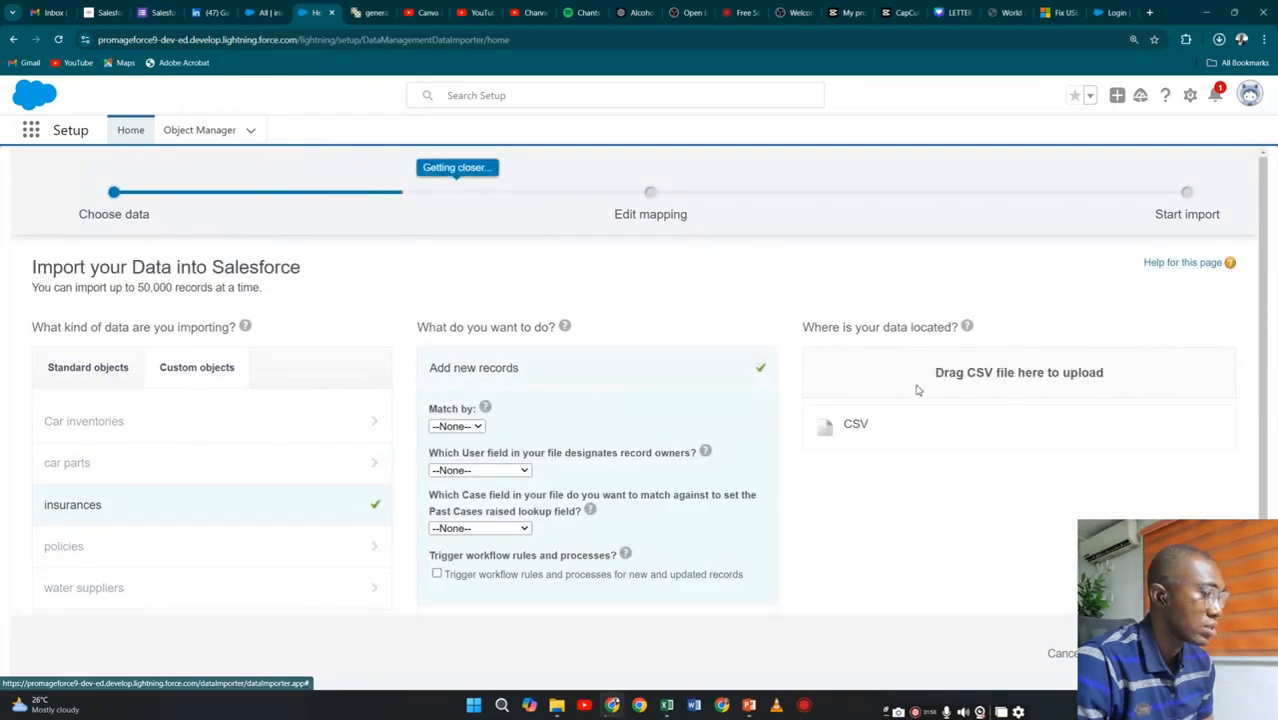
Select CSV as the data source, choose data.csv from the Downloads folder, and proceed to the field mapping stage.
left_click(843, 427)
left_click(875, 472)
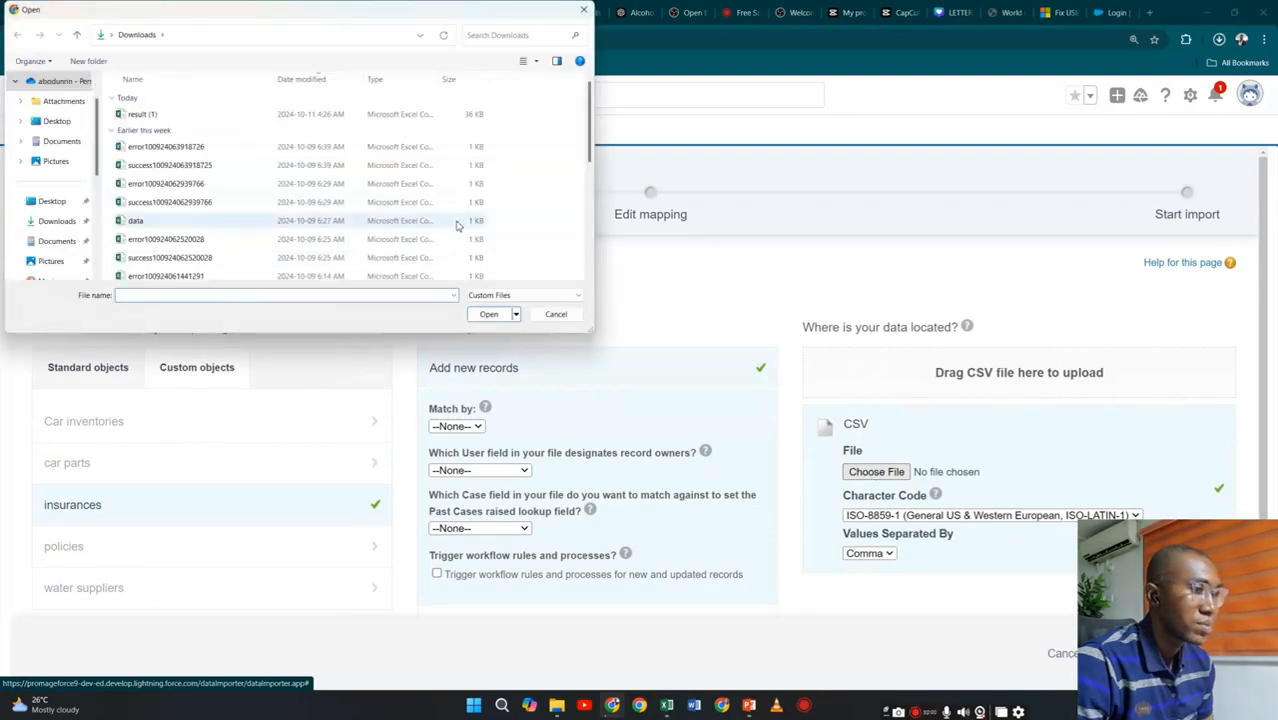
left_click(410, 222)
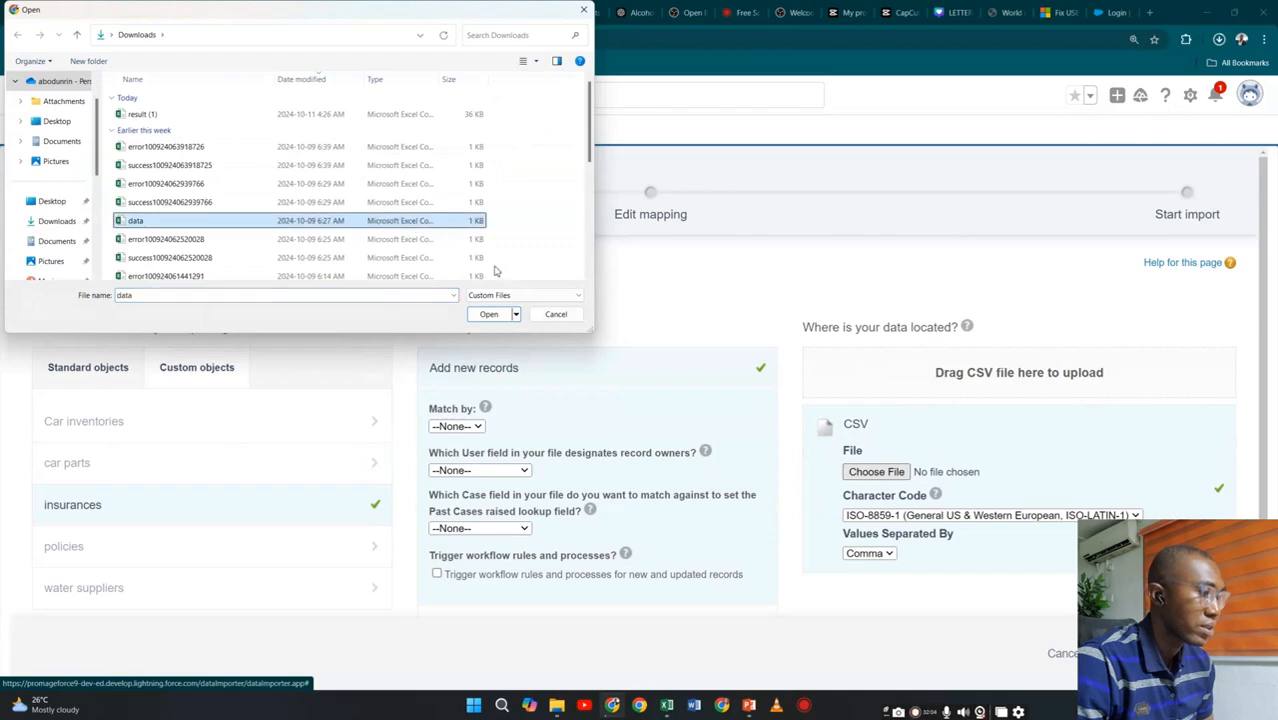
left_click(488, 314)
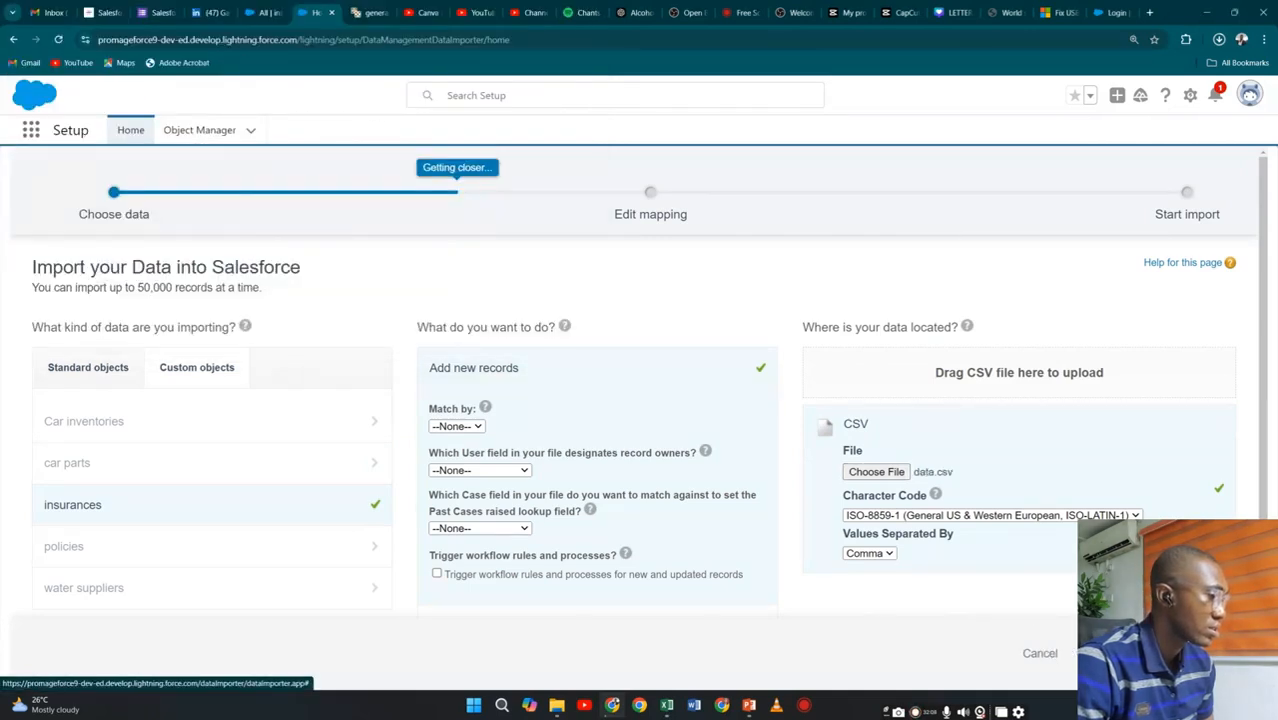
left_click(1200, 653)
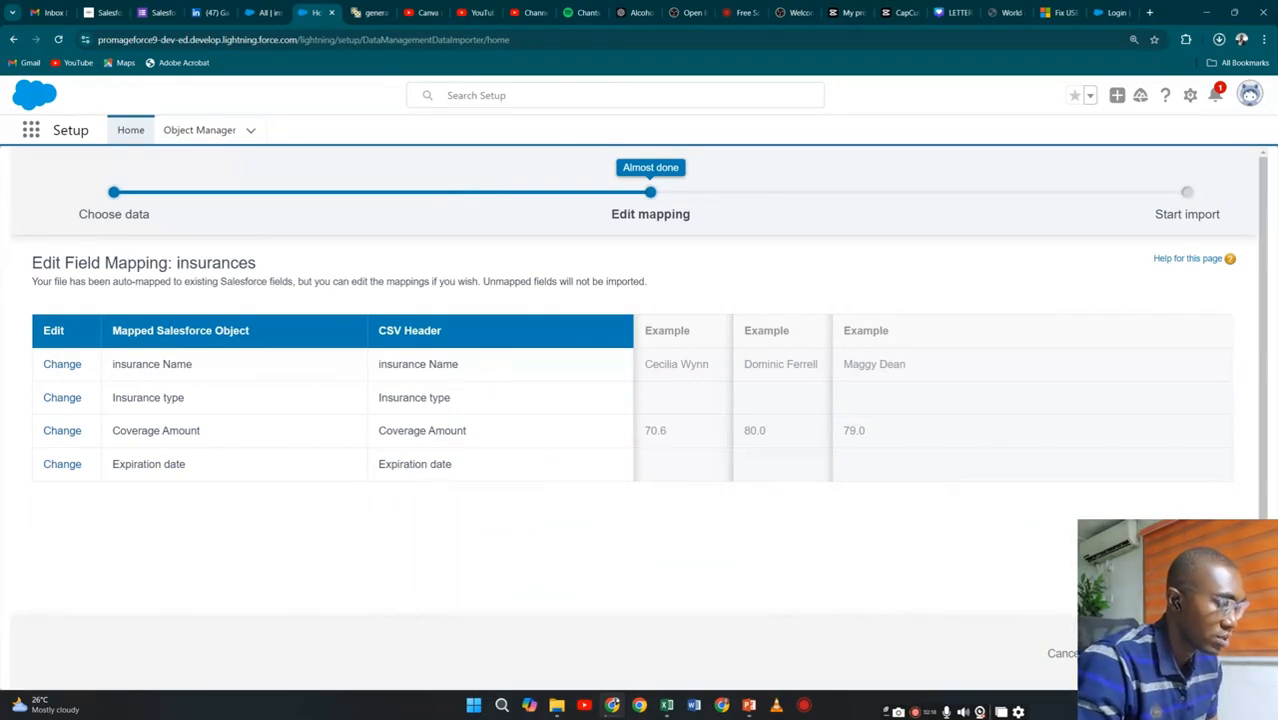
Switch to File Explorer and open the data file from the Downloads folder in Excel to check its contents.
left_click(560, 707)
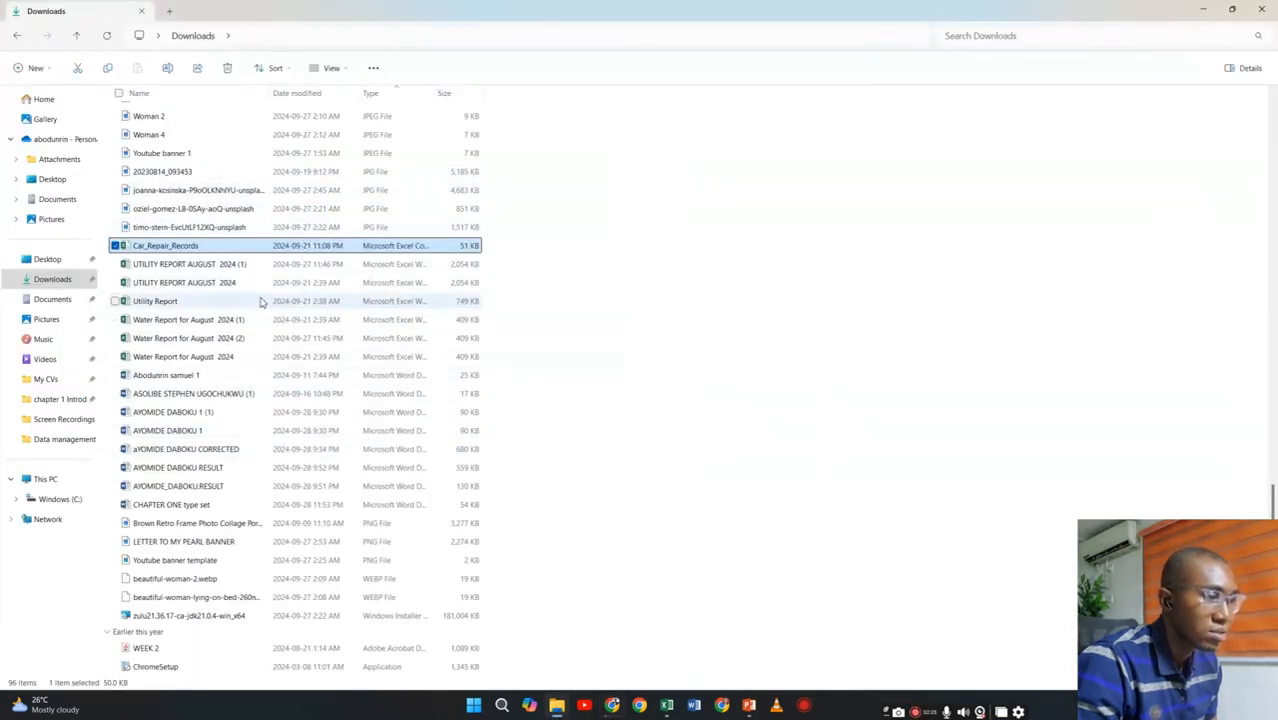
scroll(257, 266, "up", 15)
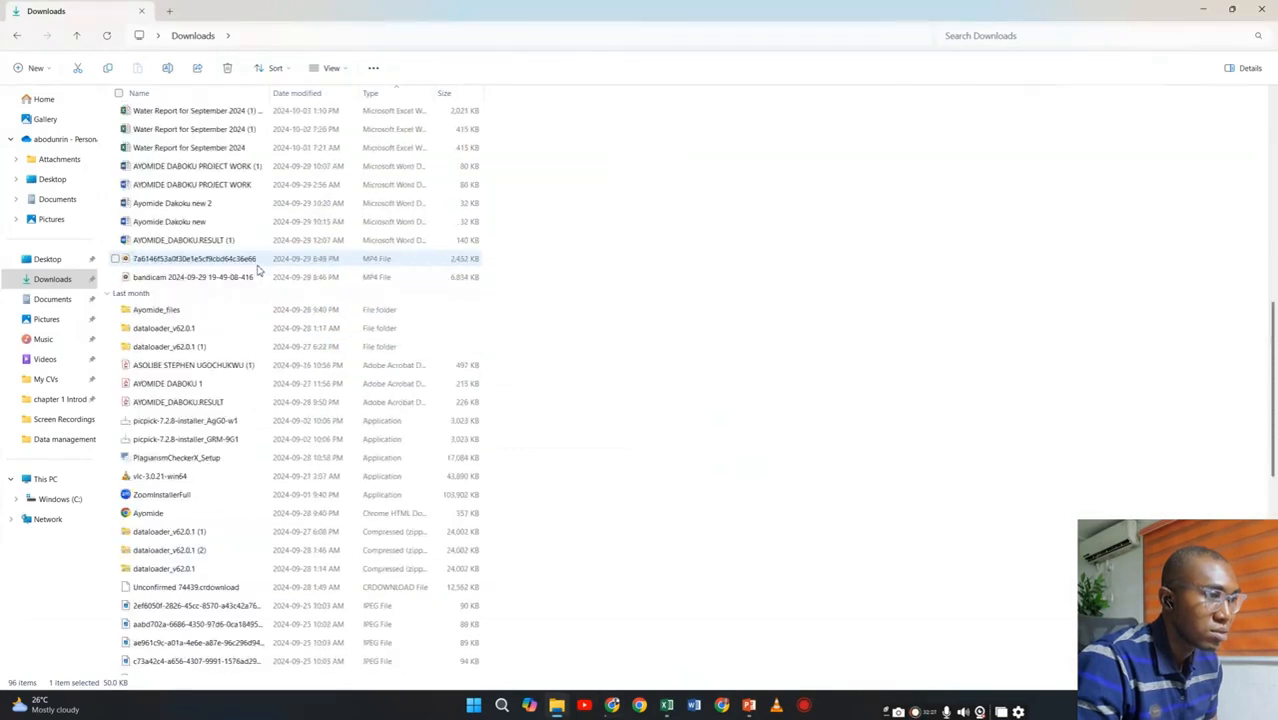
scroll(257, 266, "up", 2)
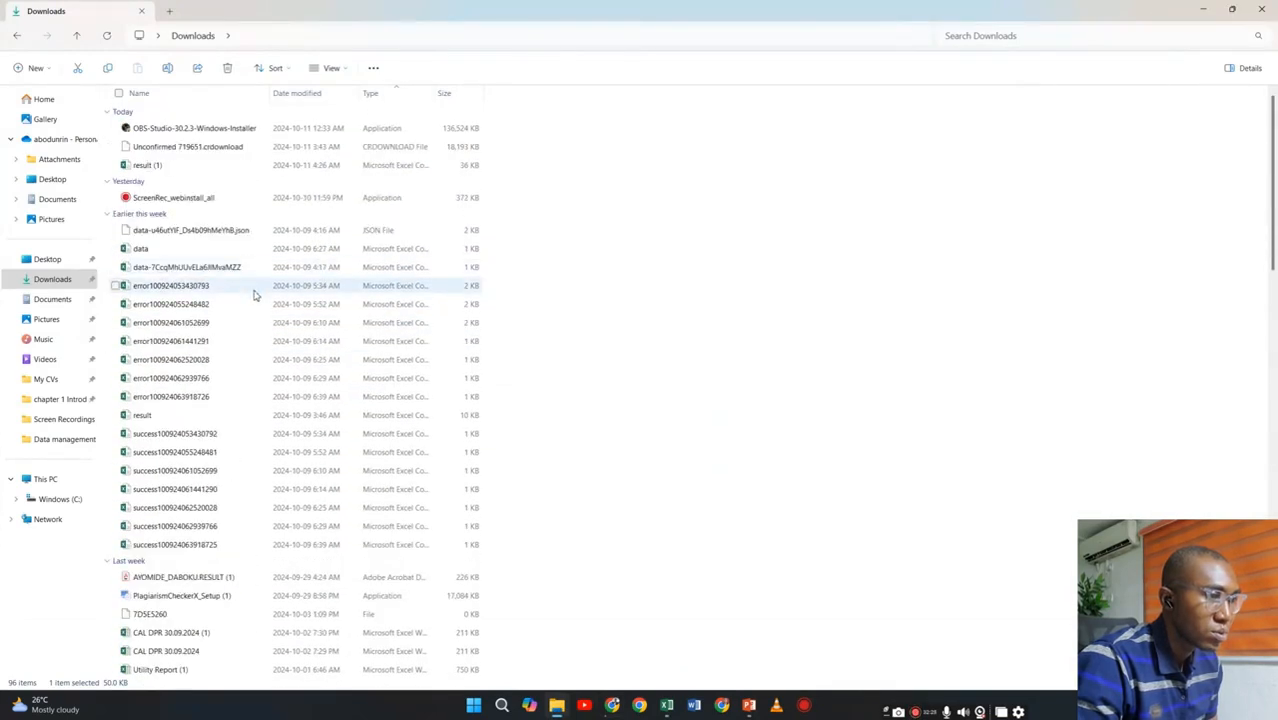
left_click(265, 254)
double_click(265, 254)
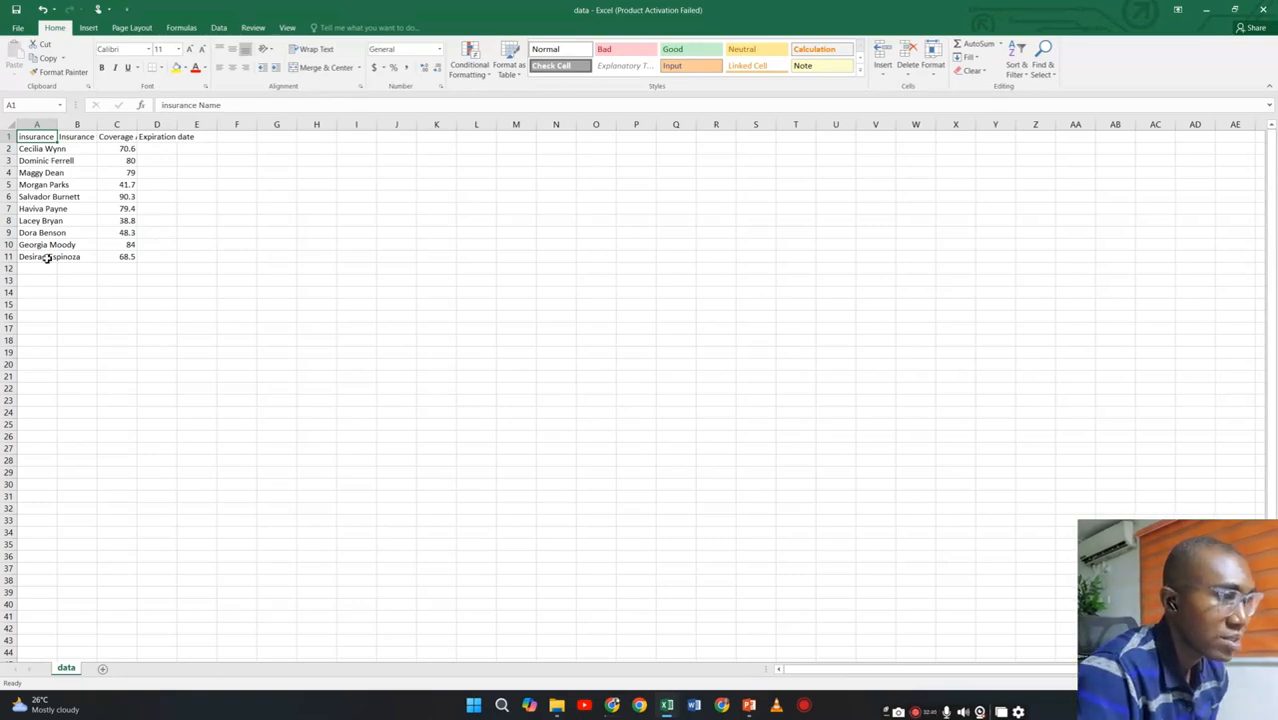
Auto-fit the widths of columns A to D in the data sheet so the full headers are readable.
double_click(57, 126)
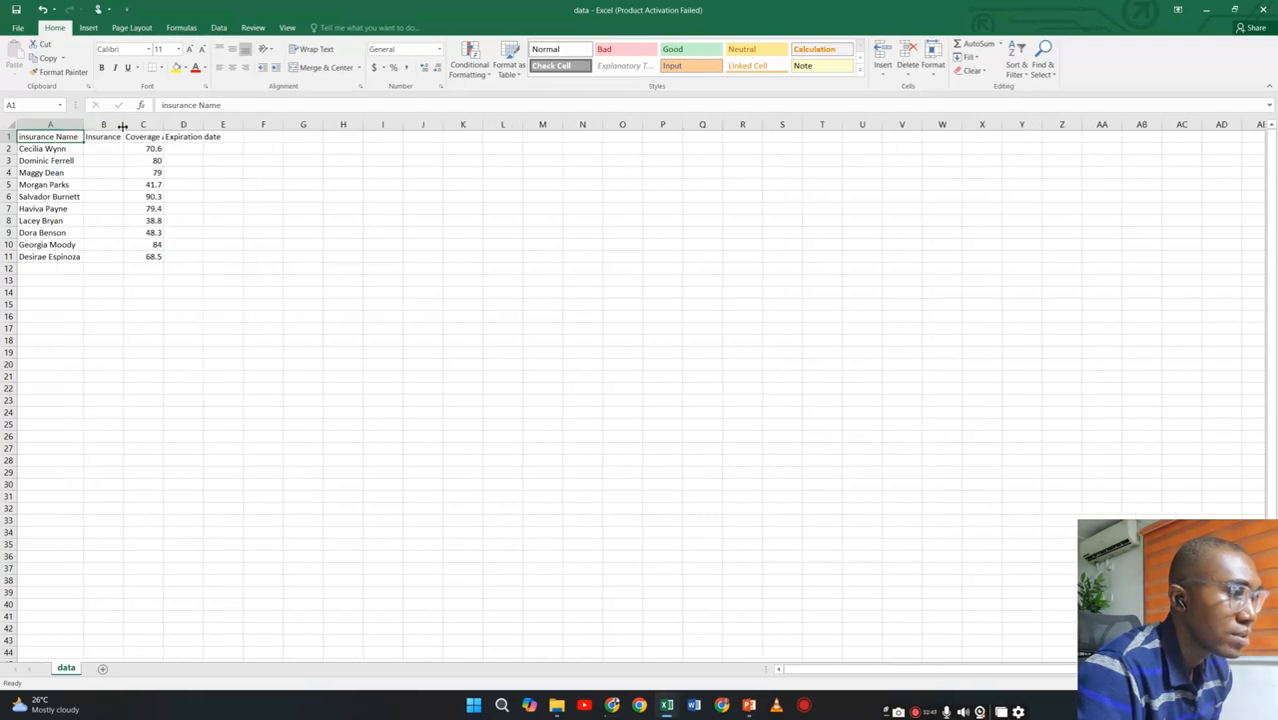
double_click(123, 126)
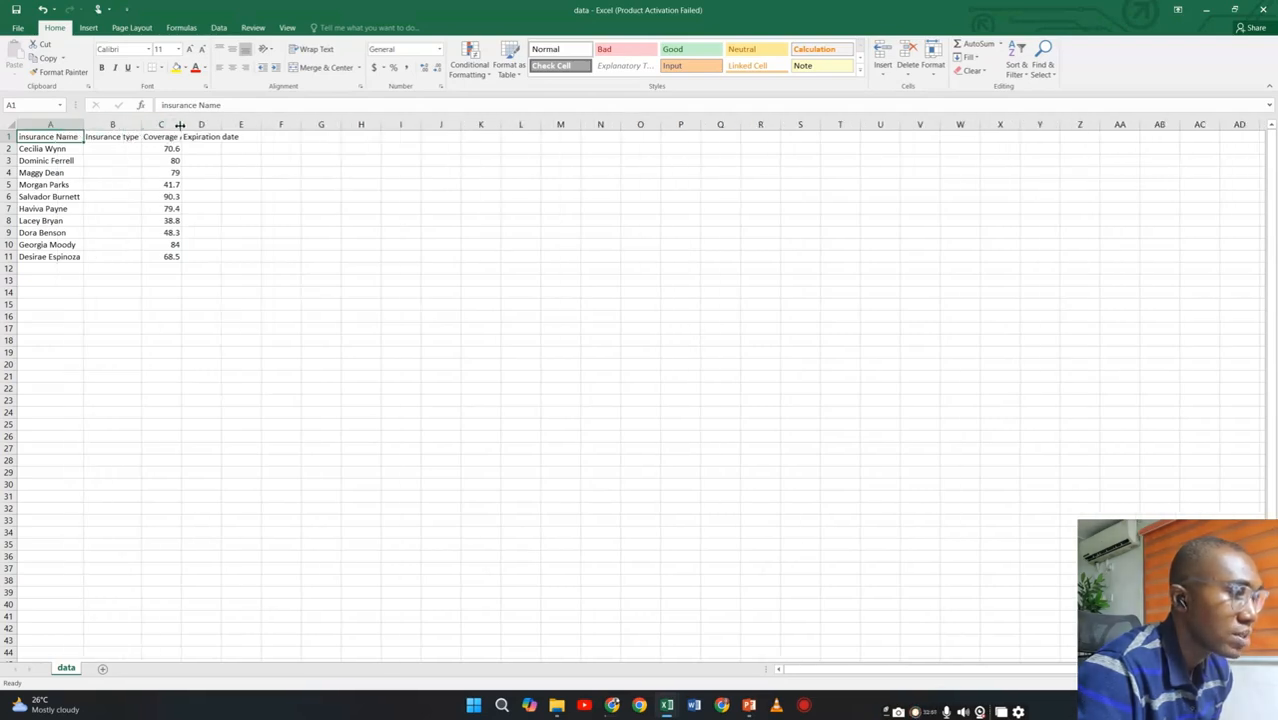
double_click(182, 125)
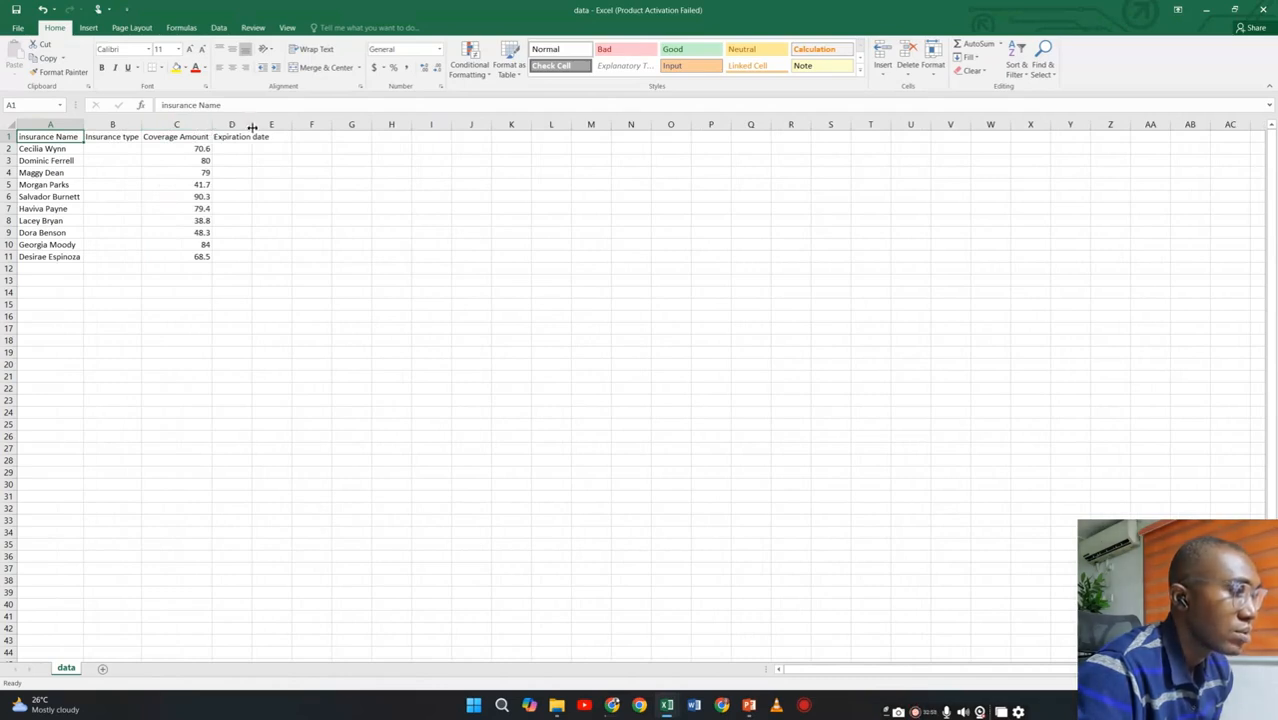
double_click(254, 125)
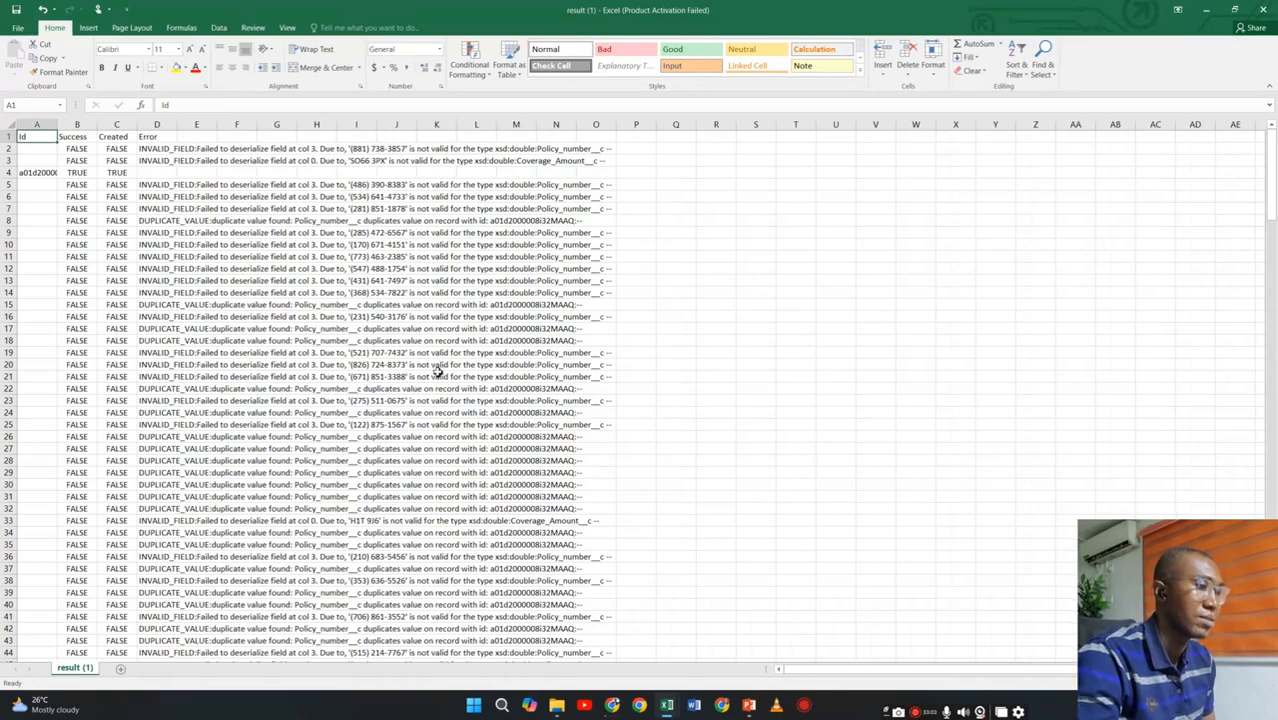
Switch back to Chrome, start the data.csv import into insurances and acknowledge it to open the bulk data load job.
key("alt+Tab")
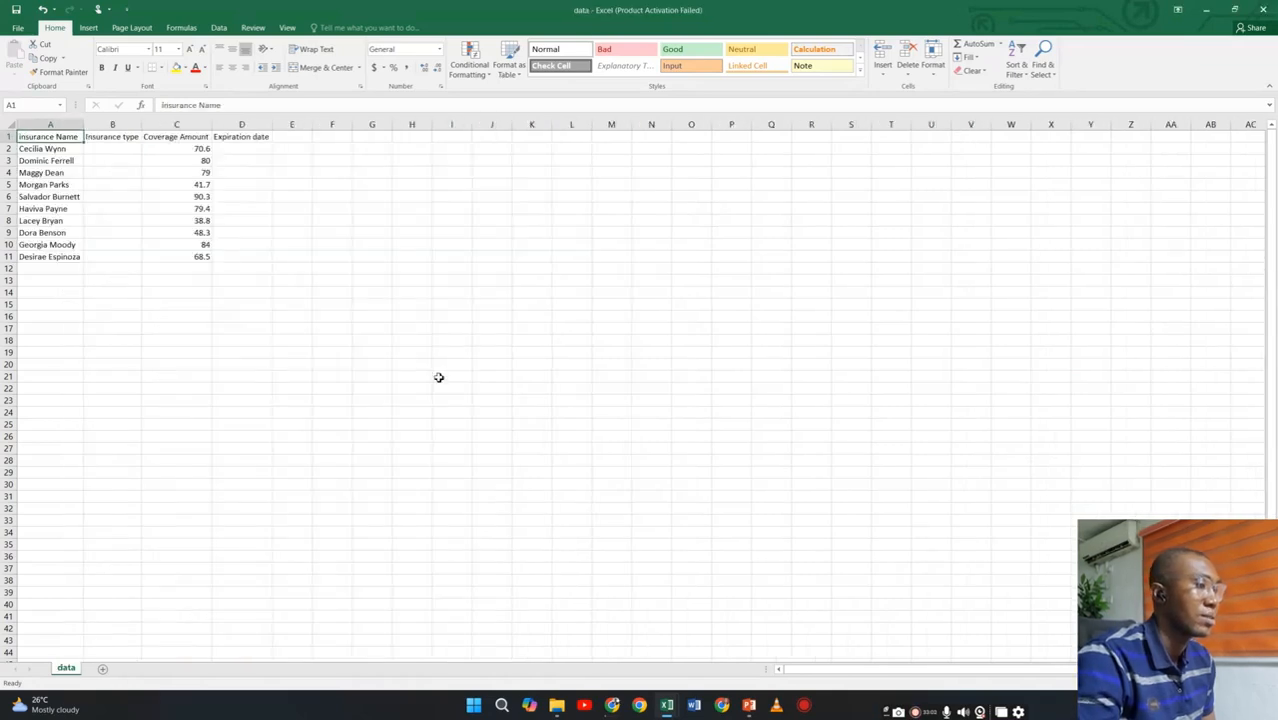
key("alt+Tab")
key("alt+Tab")
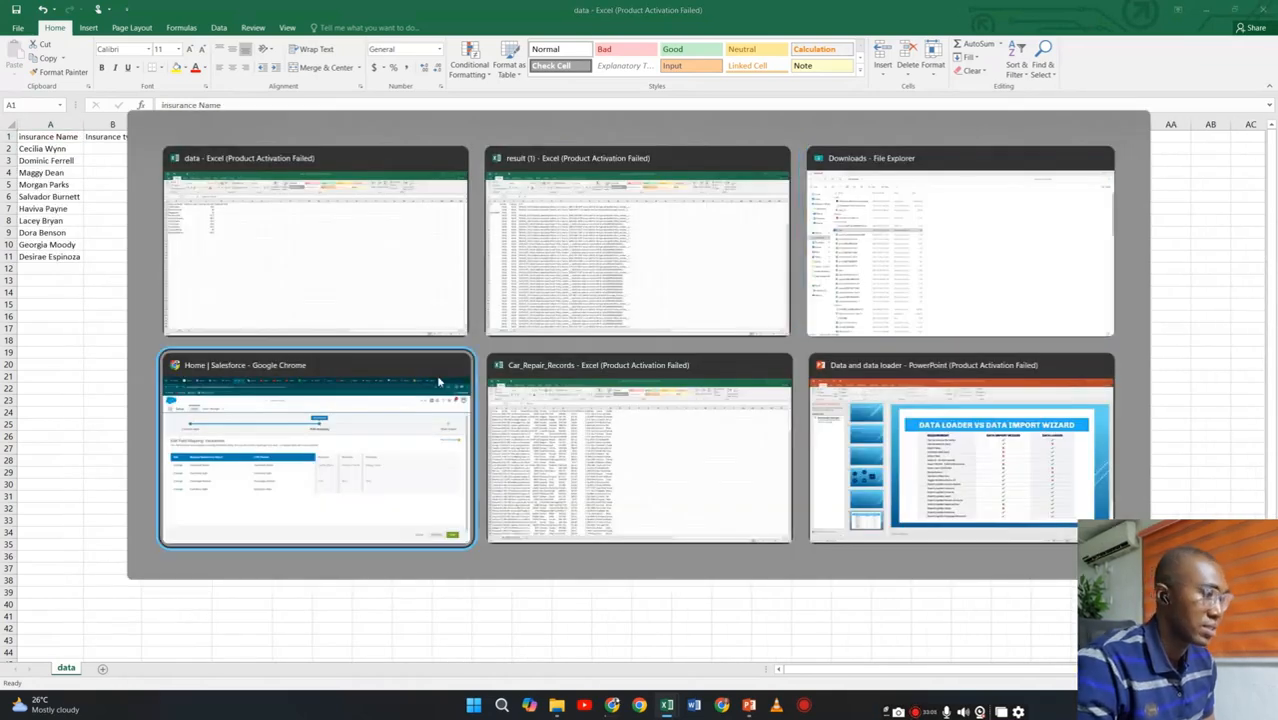
left_click(459, 375)
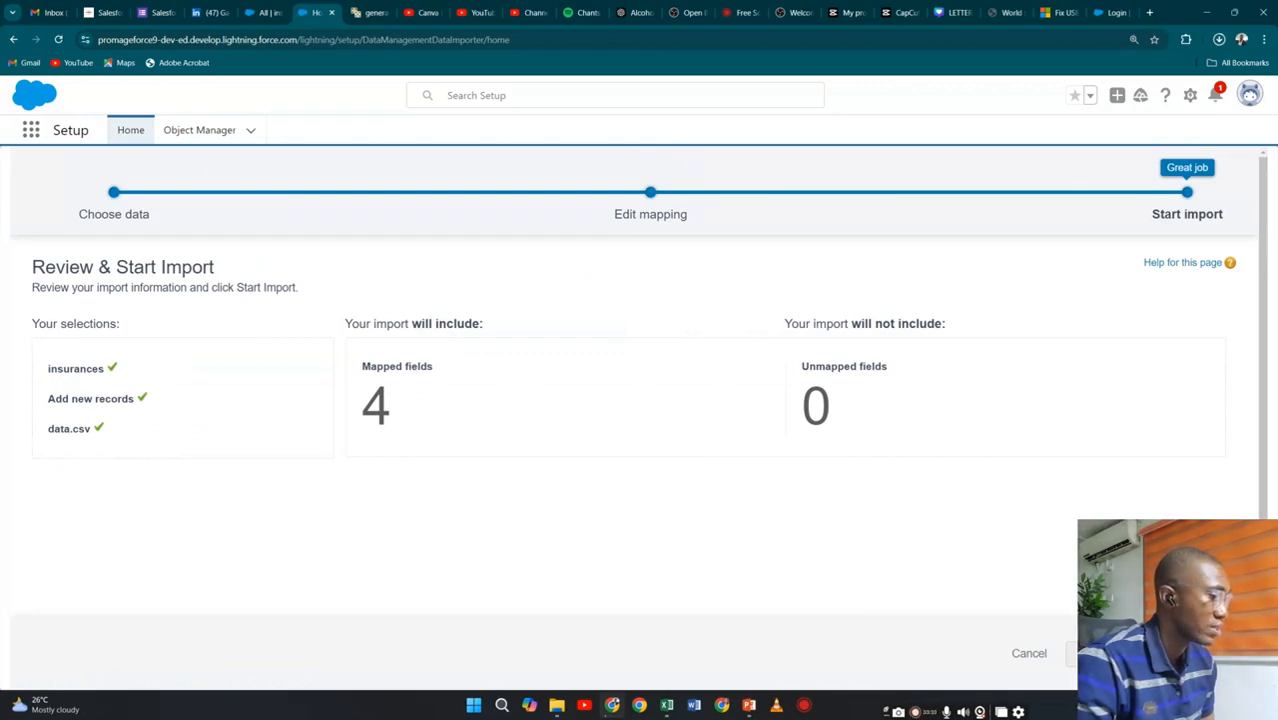
left_click(1190, 653)
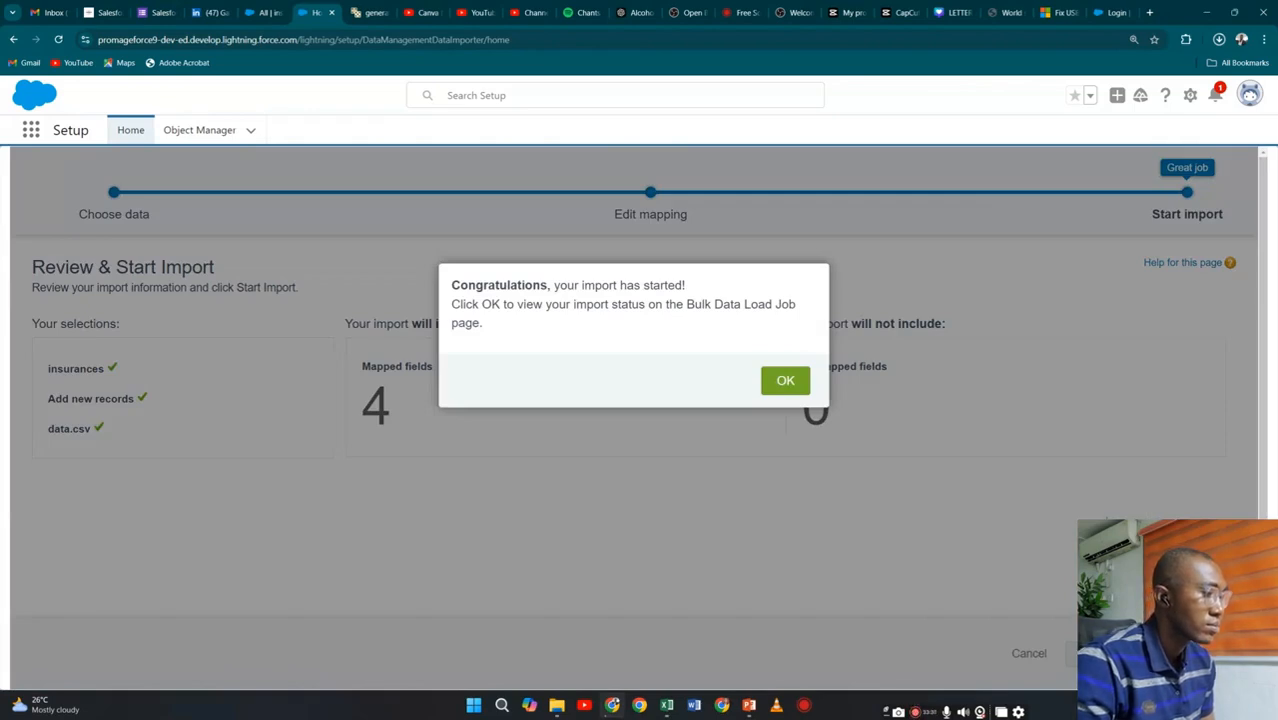
left_click(783, 388)
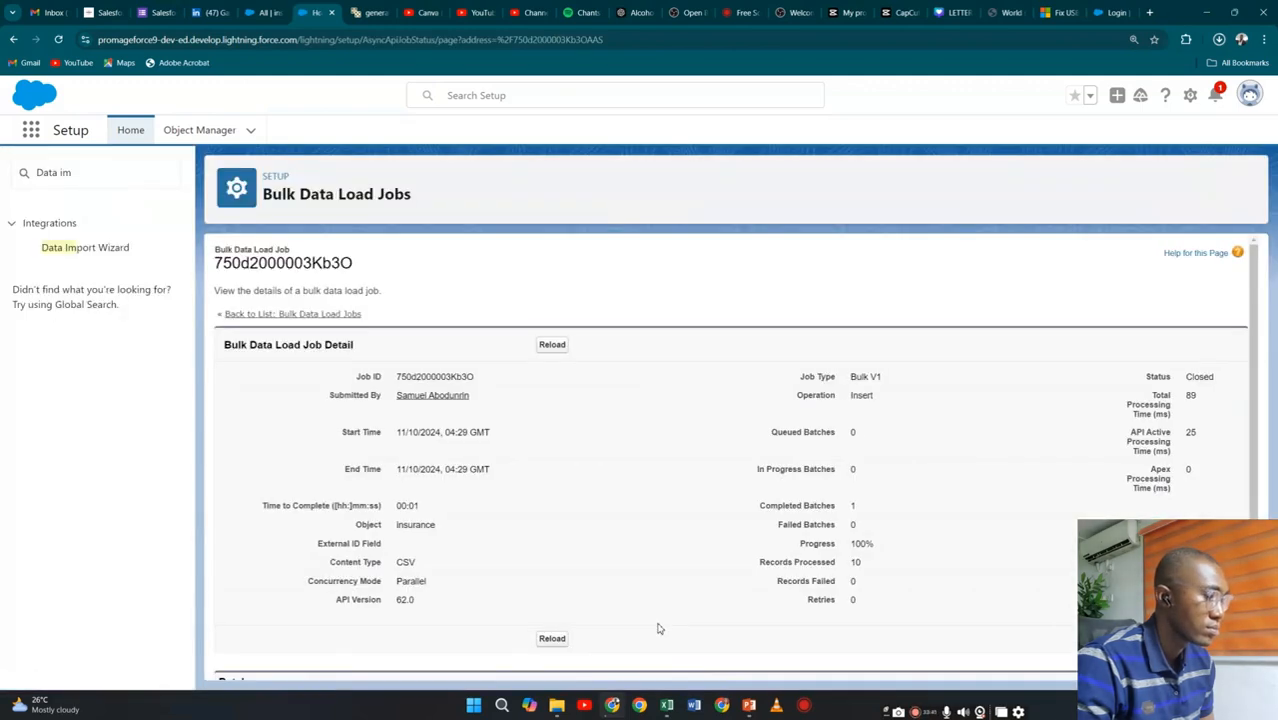
Check the job's batch details and view the imported records in the All list of insurances.
scroll(676, 563, "down", 1)
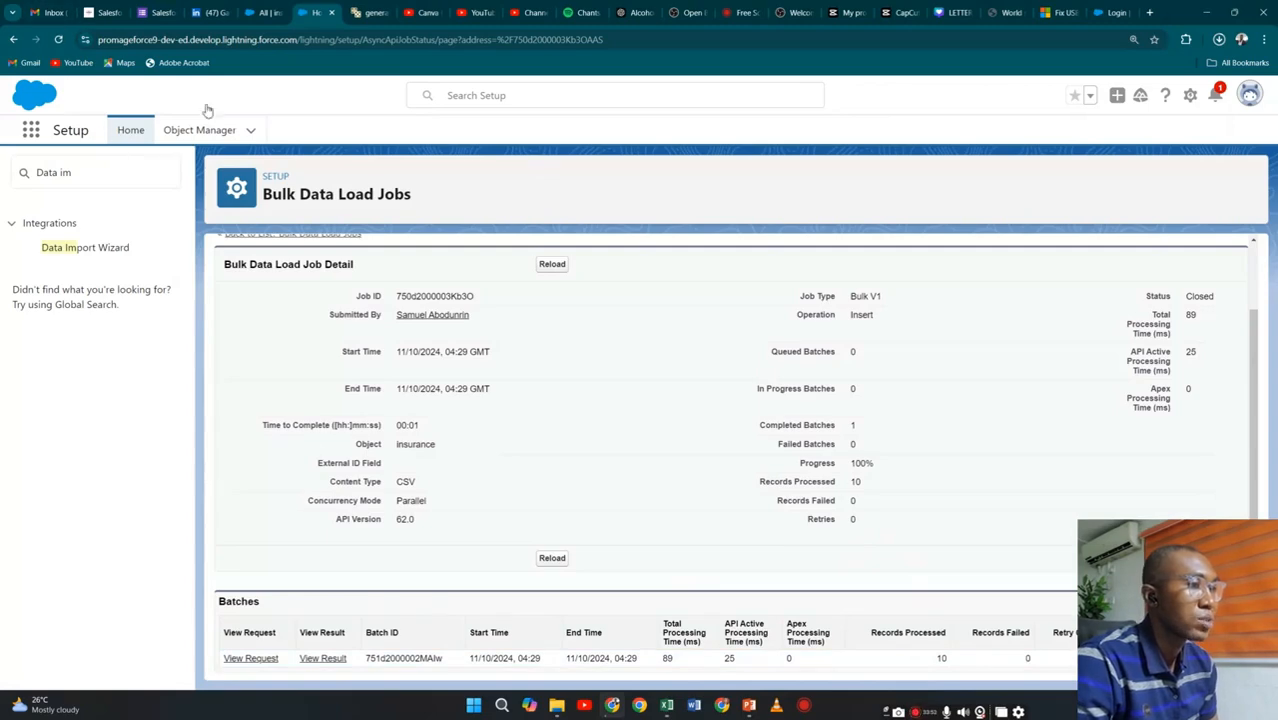
left_click(265, 12)
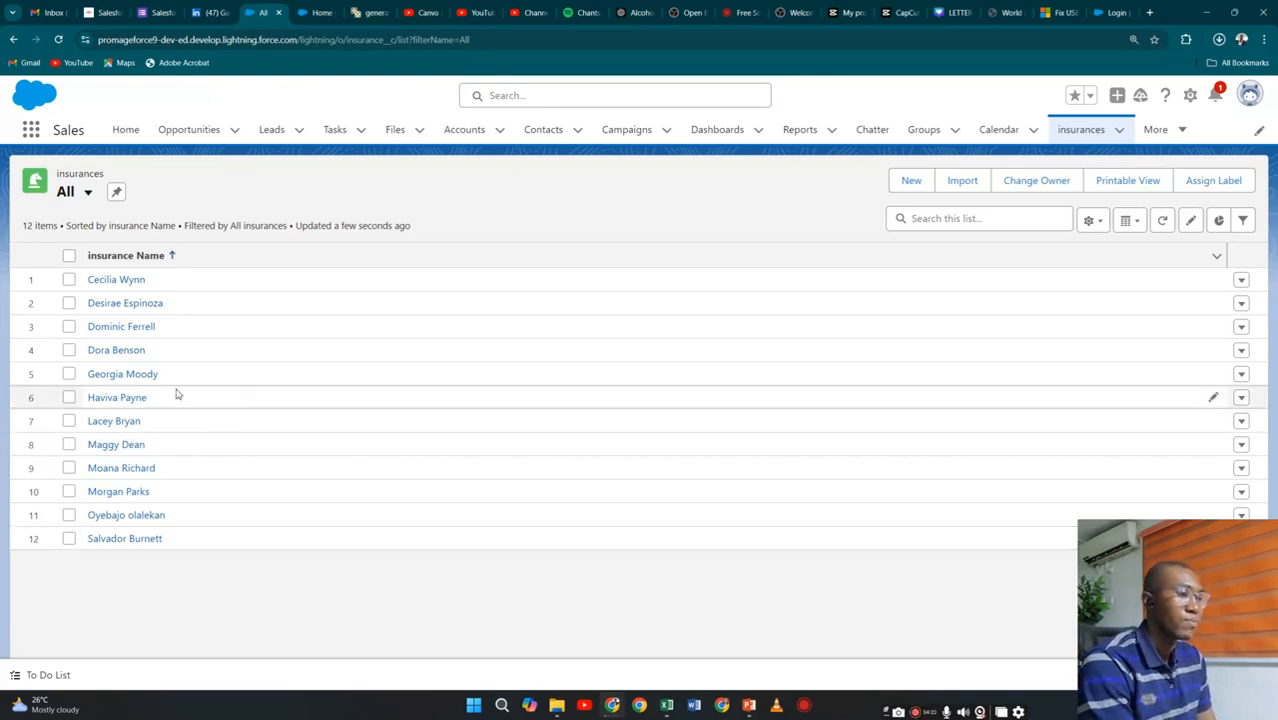
mouse_move(620, 715)
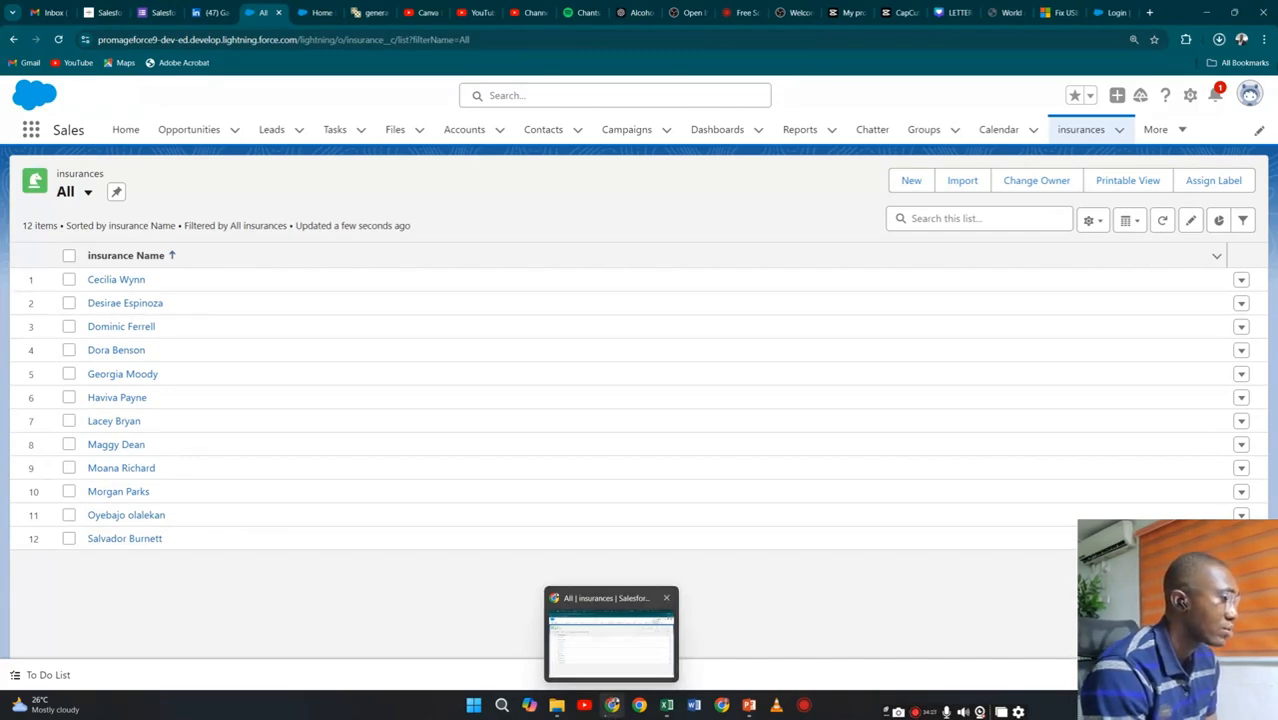
Delete the insurance record in row 2 of the All list, and delete the record that moves up into row 2.
left_click(1241, 304)
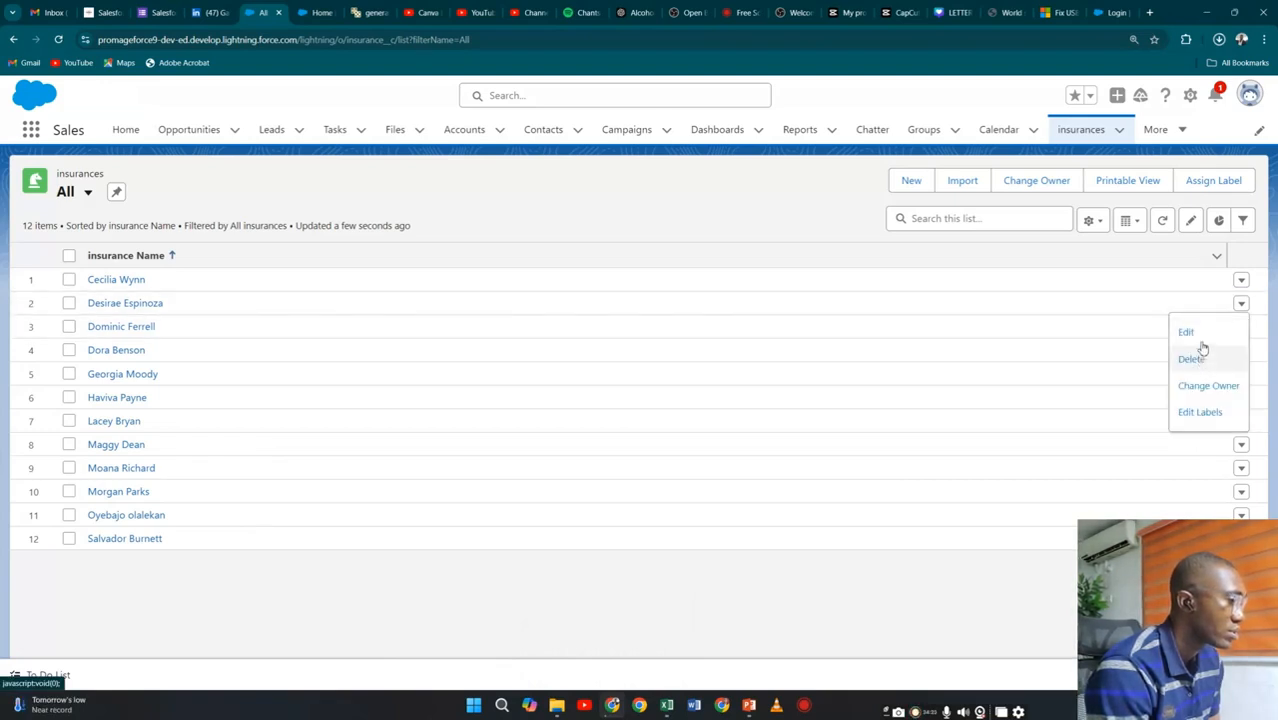
left_click(1199, 361)
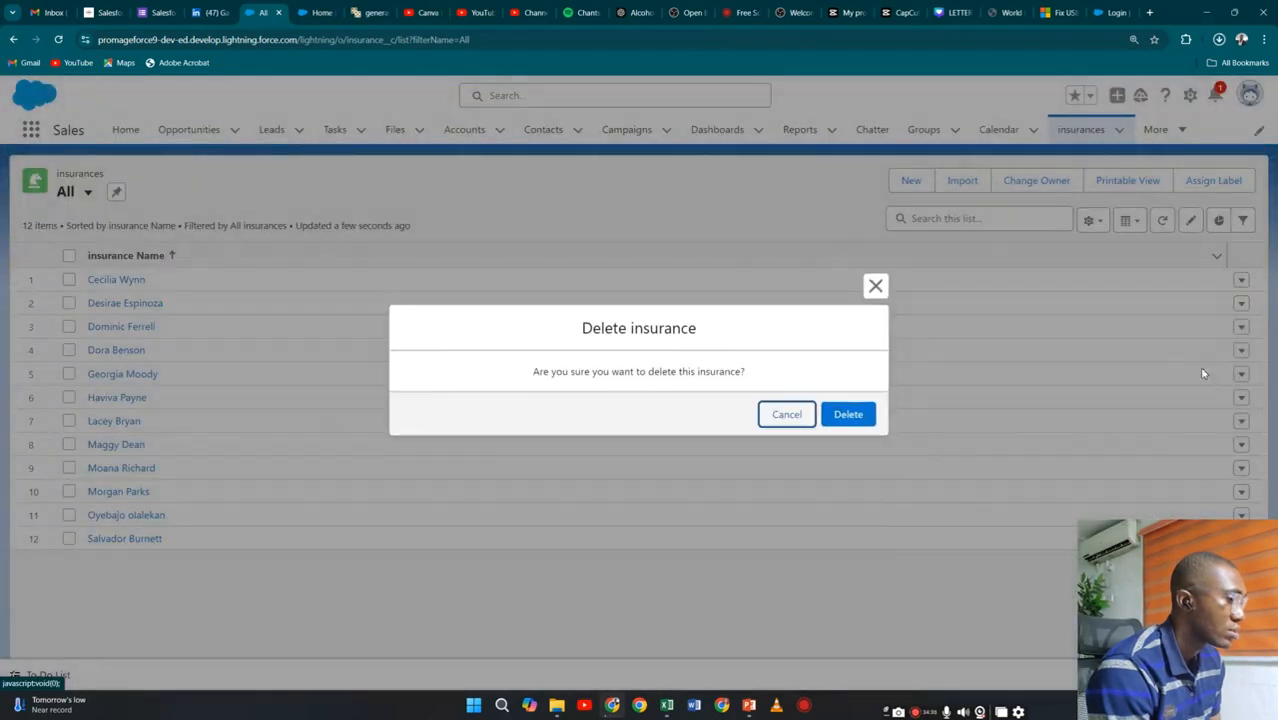
left_click(845, 414)
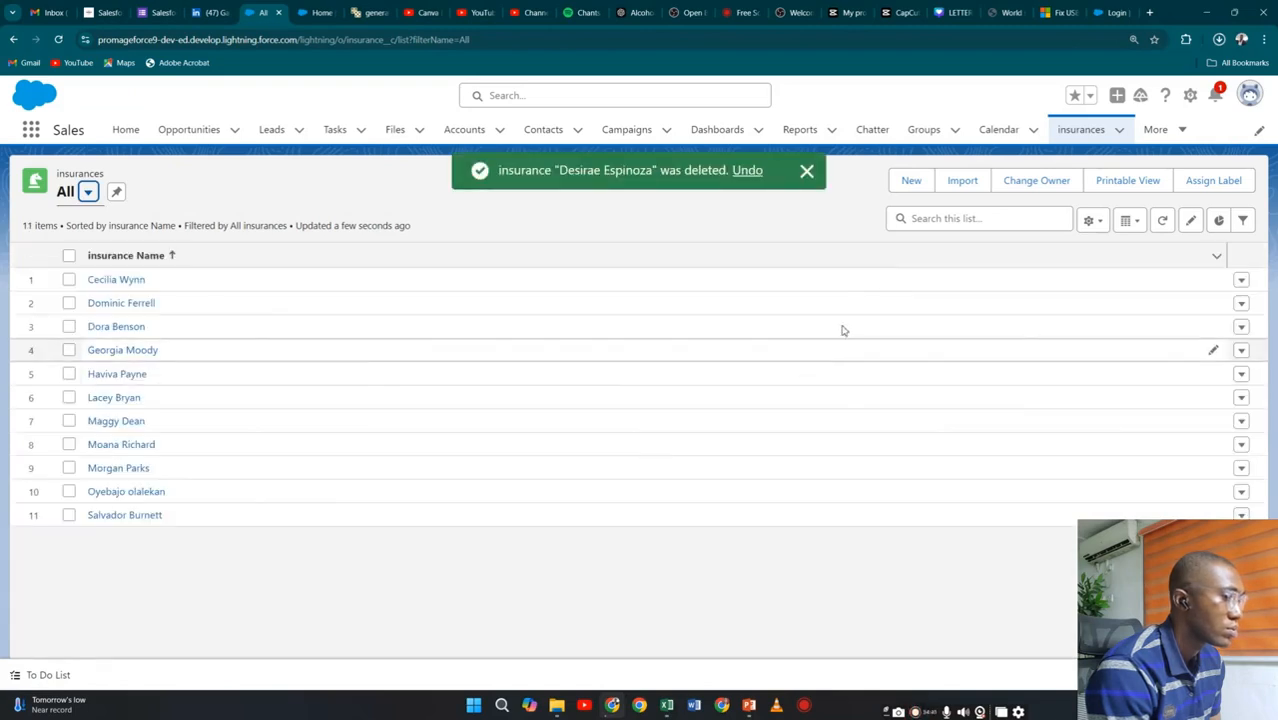
left_click(1241, 303)
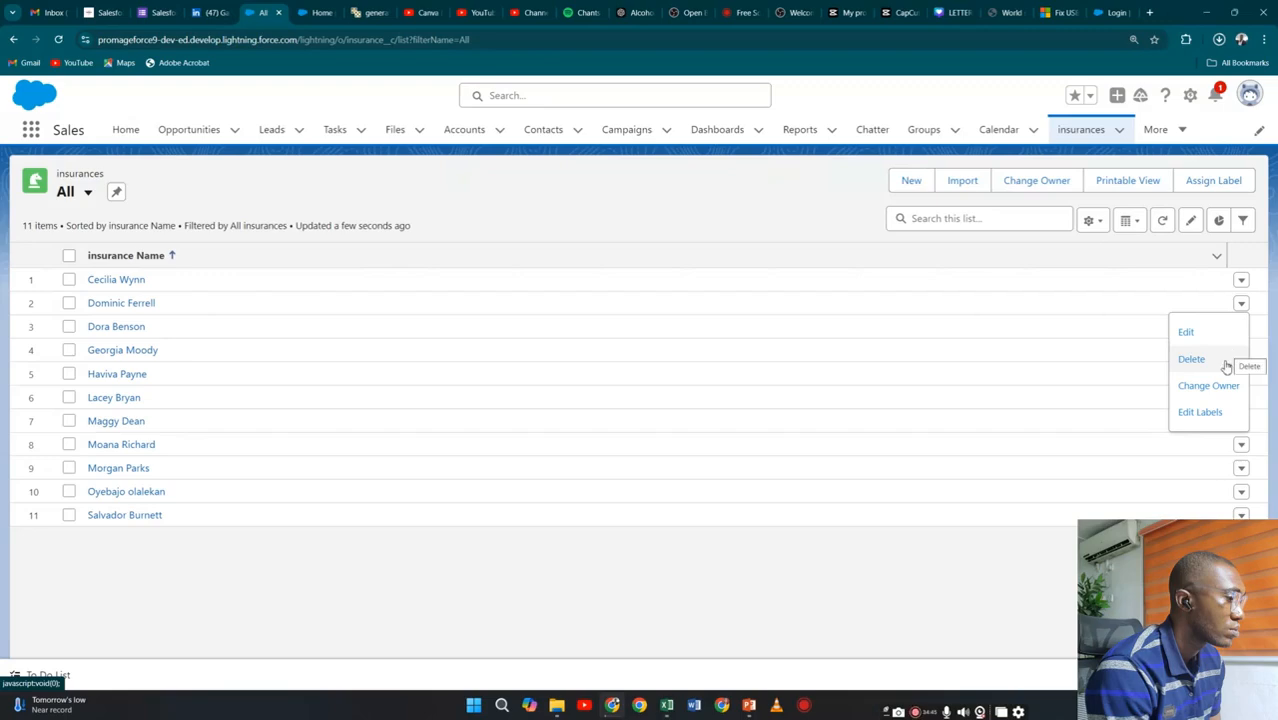
left_click(1222, 358)
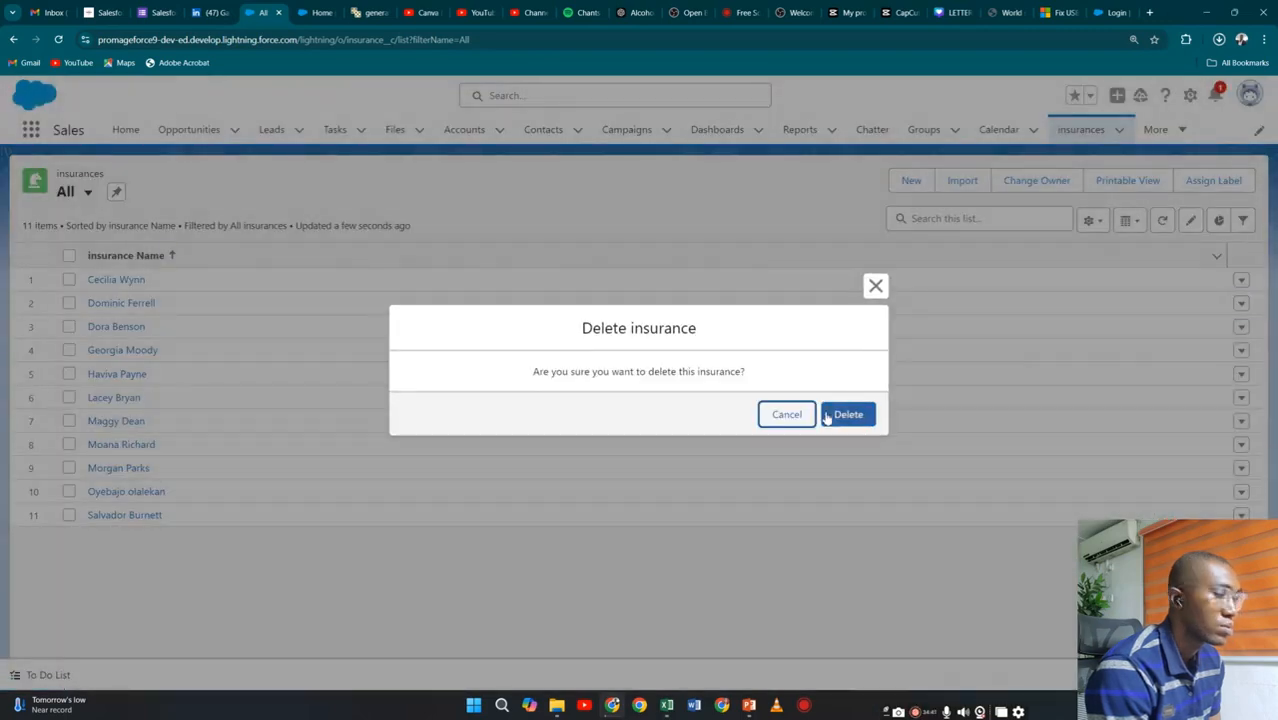
left_click(830, 415)
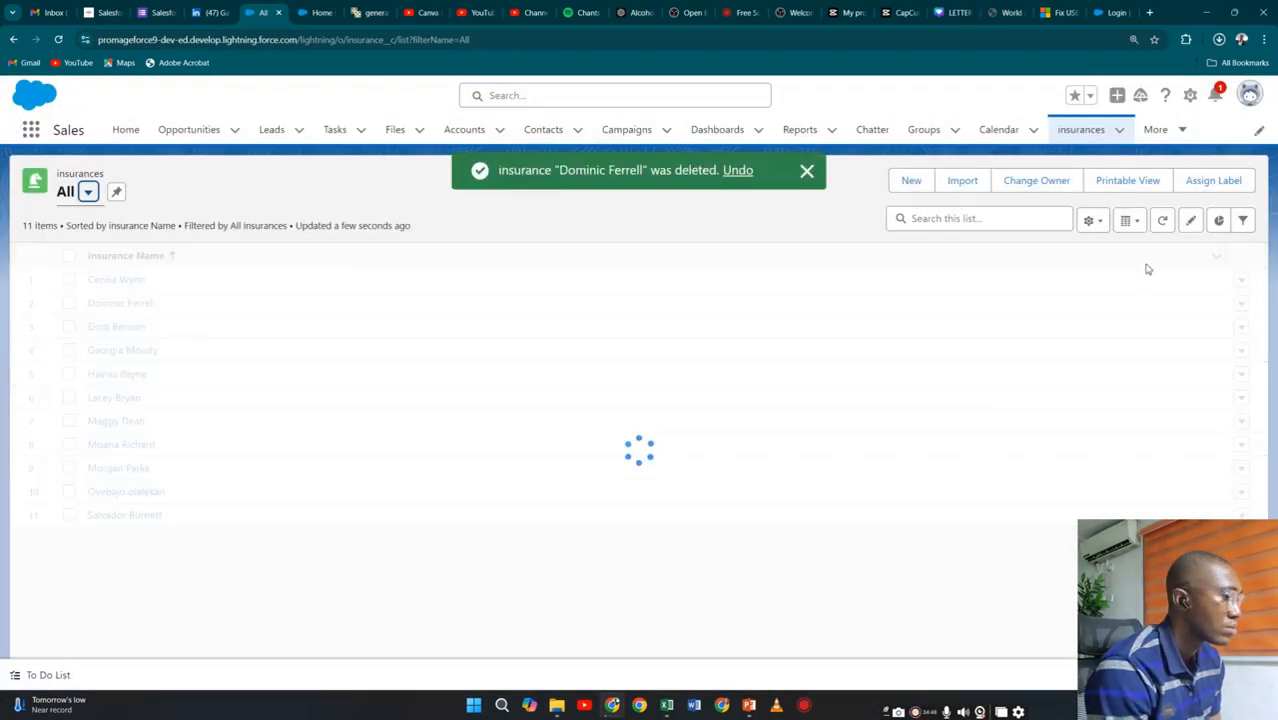
Delete the insurance record in row 3 of the All list and the one in row 5 of the refreshed list.
left_click(1241, 328)
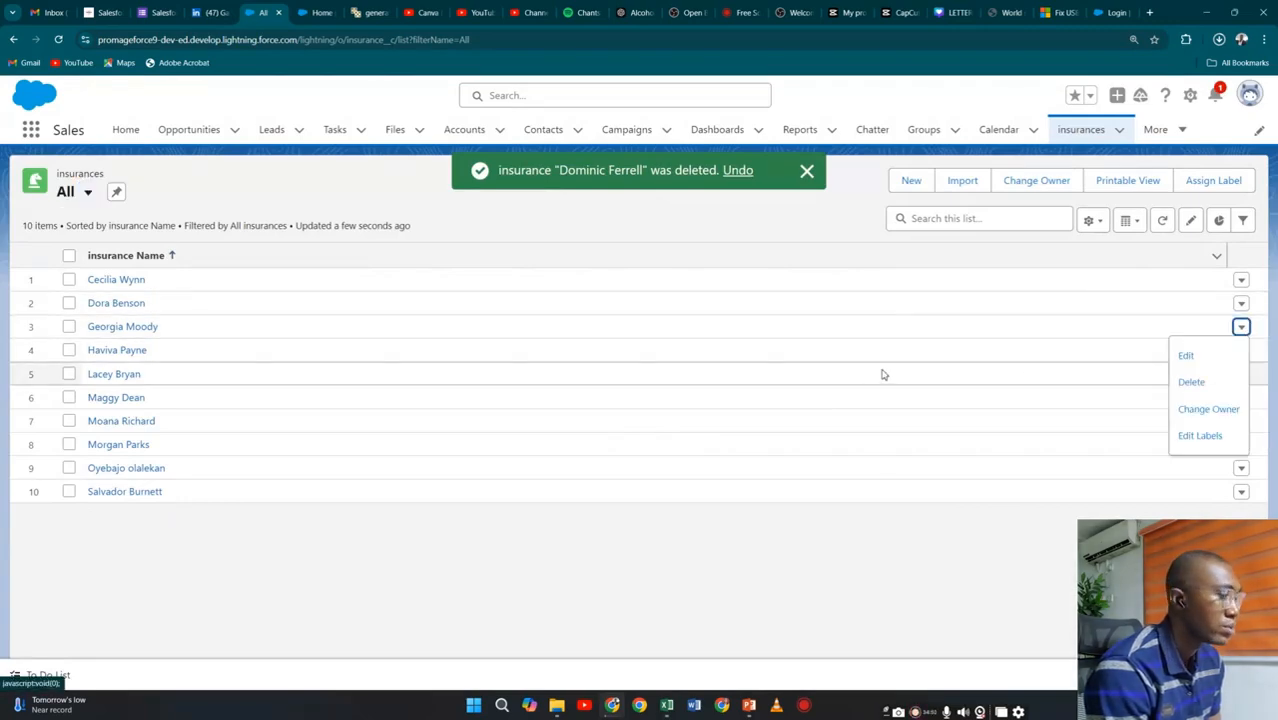
left_click(1191, 384)
left_click(845, 415)
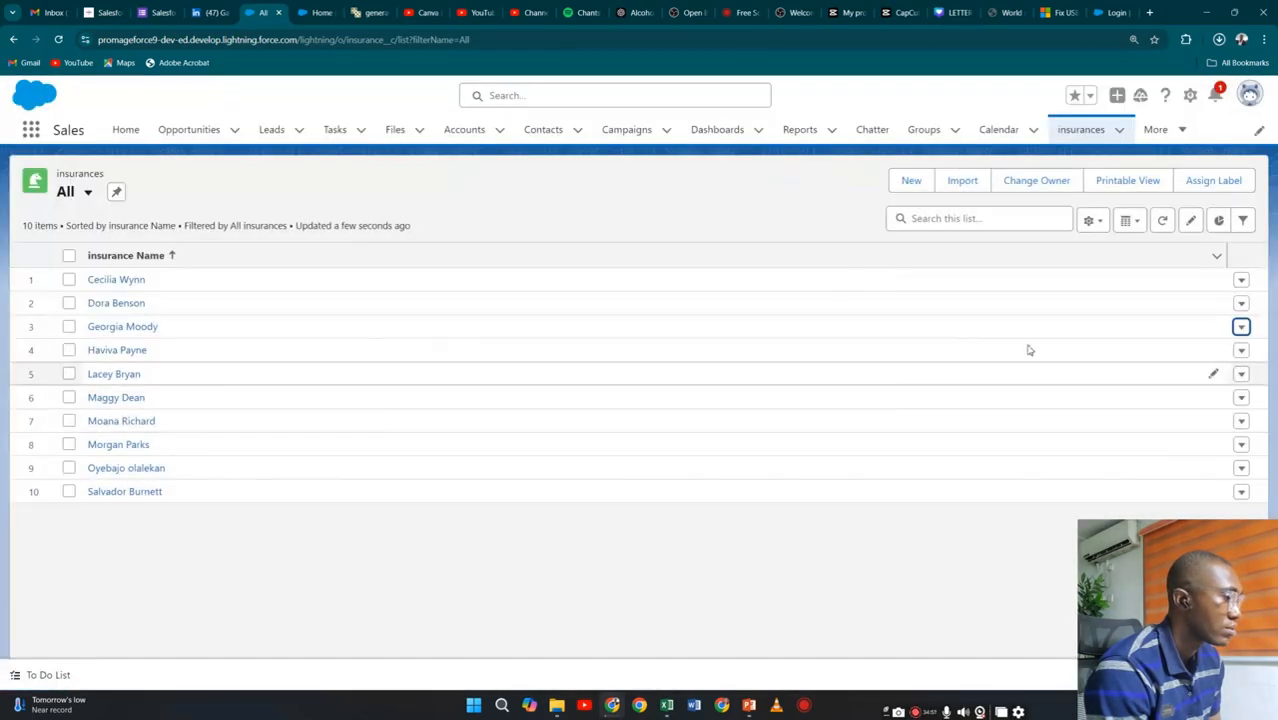
left_click(1242, 374)
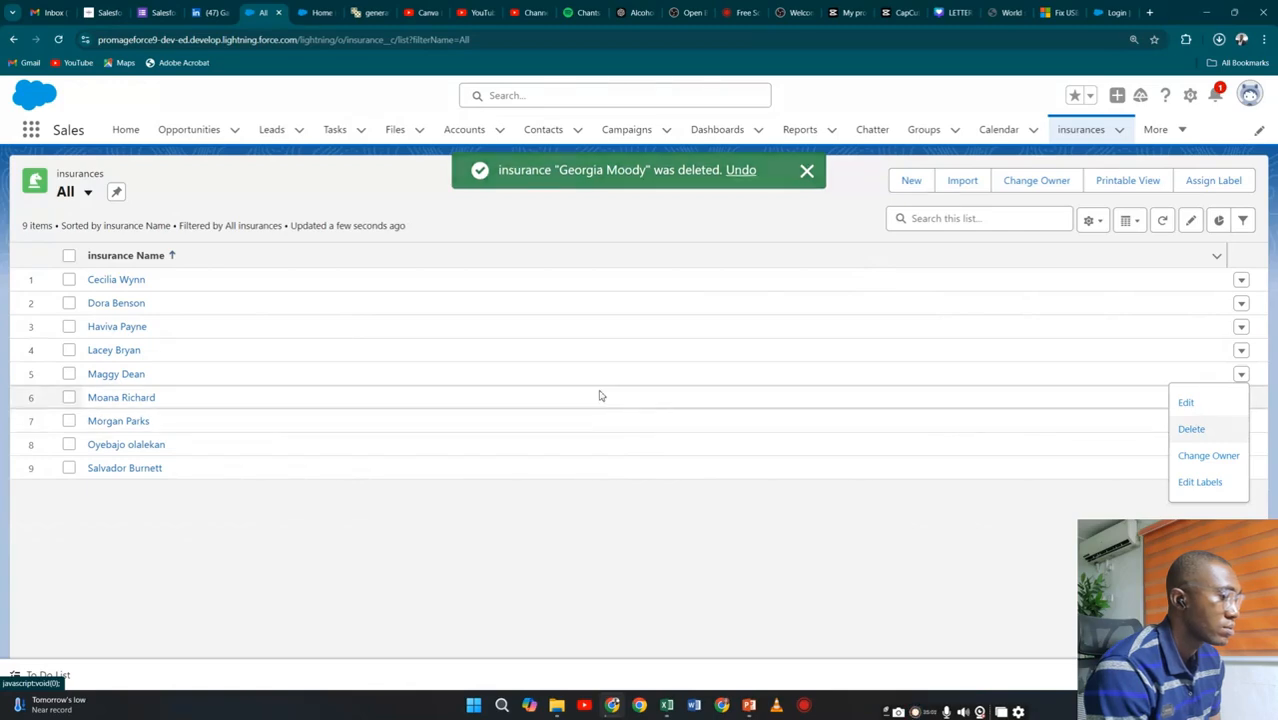
left_click(1191, 429)
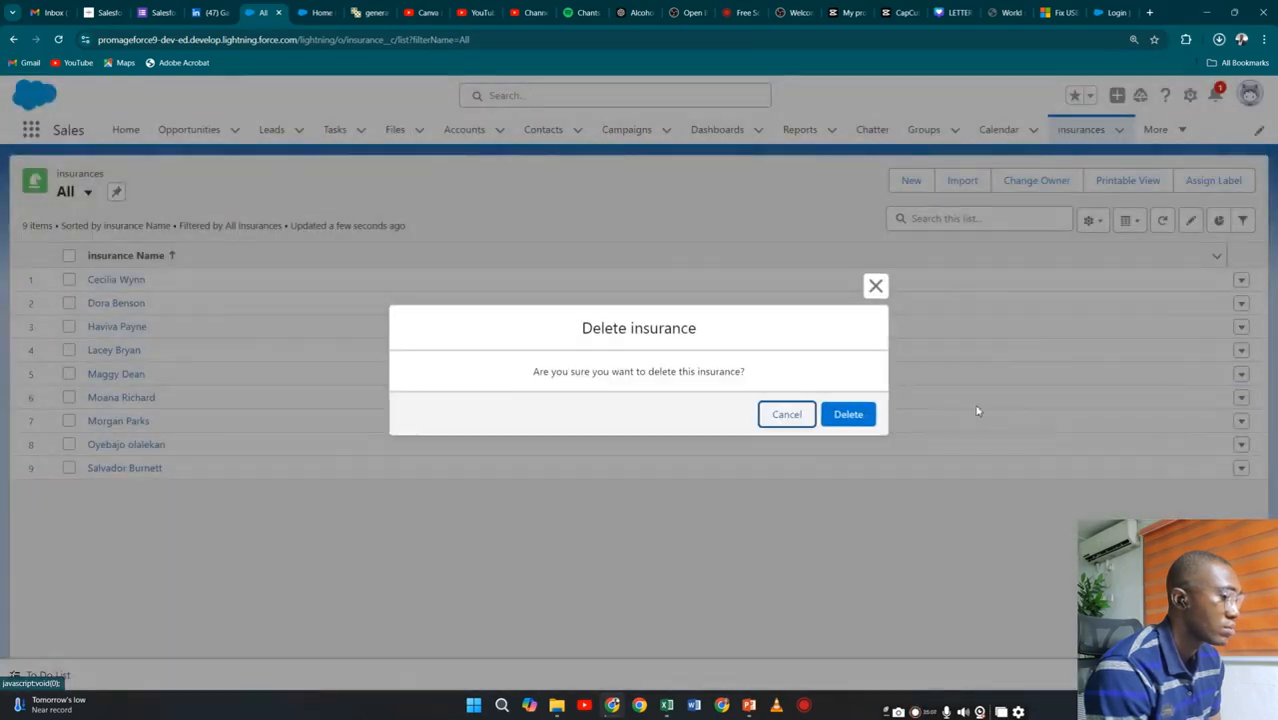
left_click(860, 415)
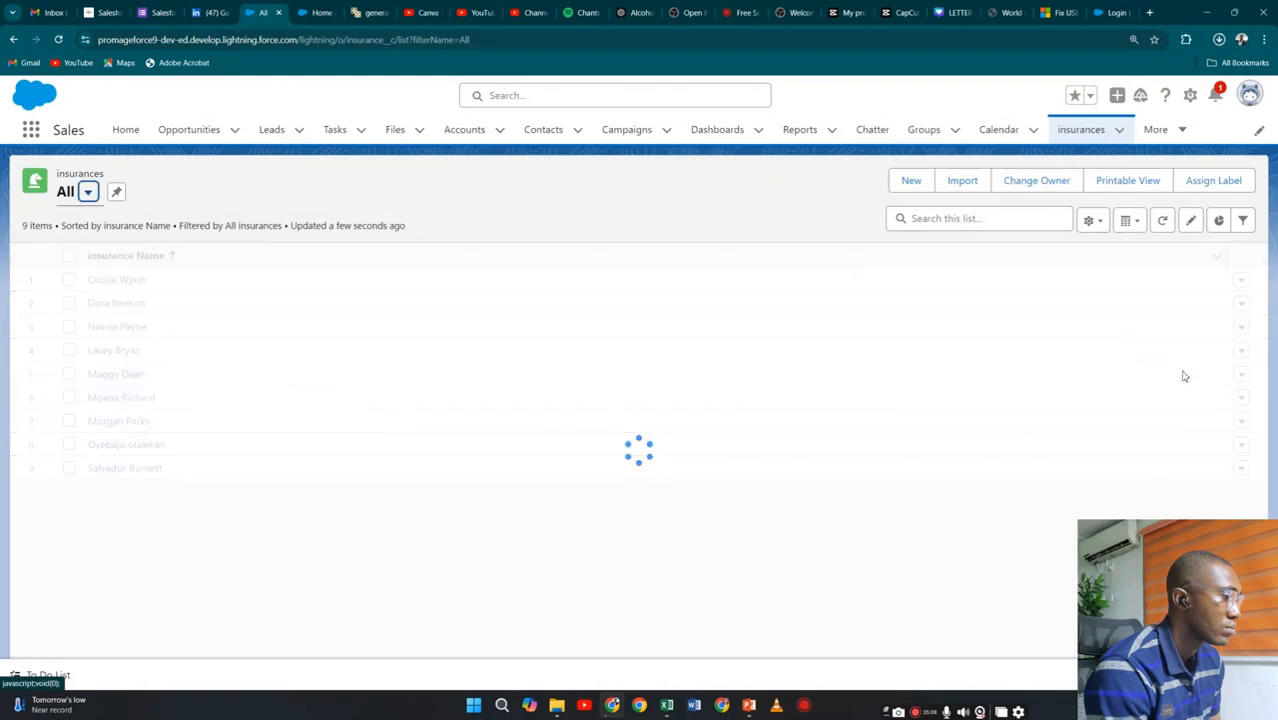
Delete the insurance record in row 4 of the All list, and delete the record that moves up into row 4.
left_click(1241, 351)
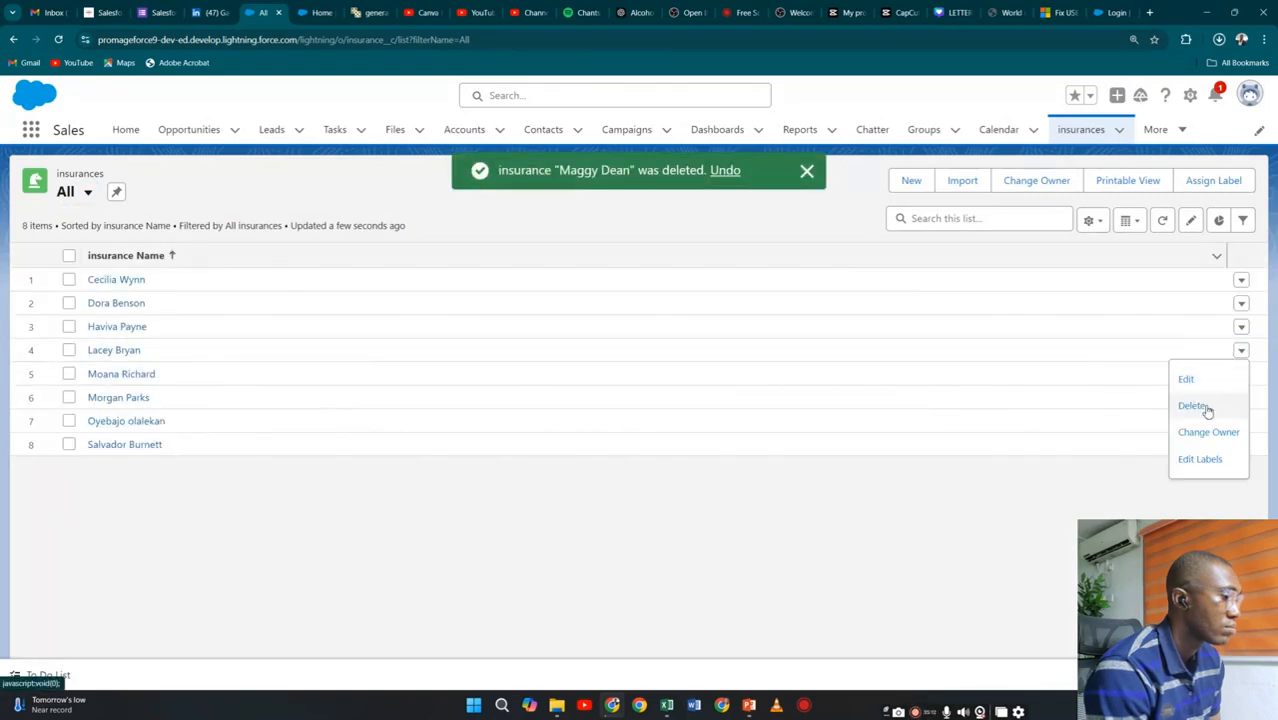
left_click(1195, 406)
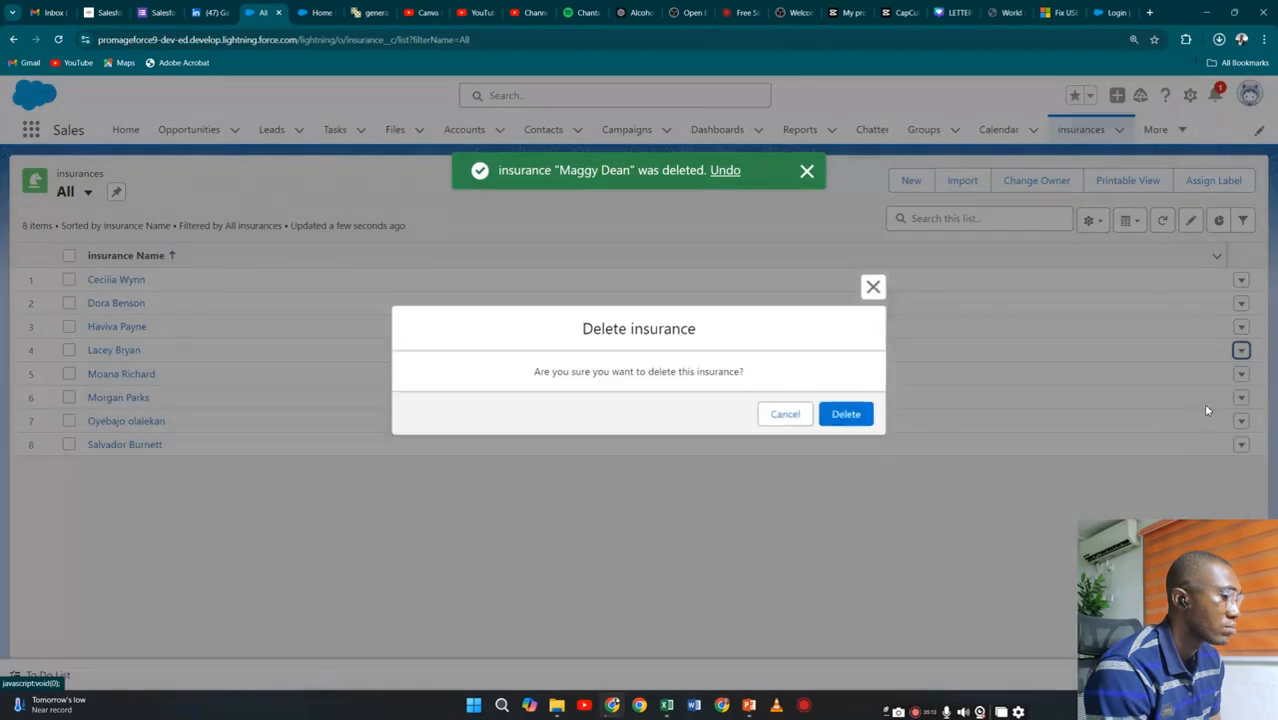
left_click(845, 417)
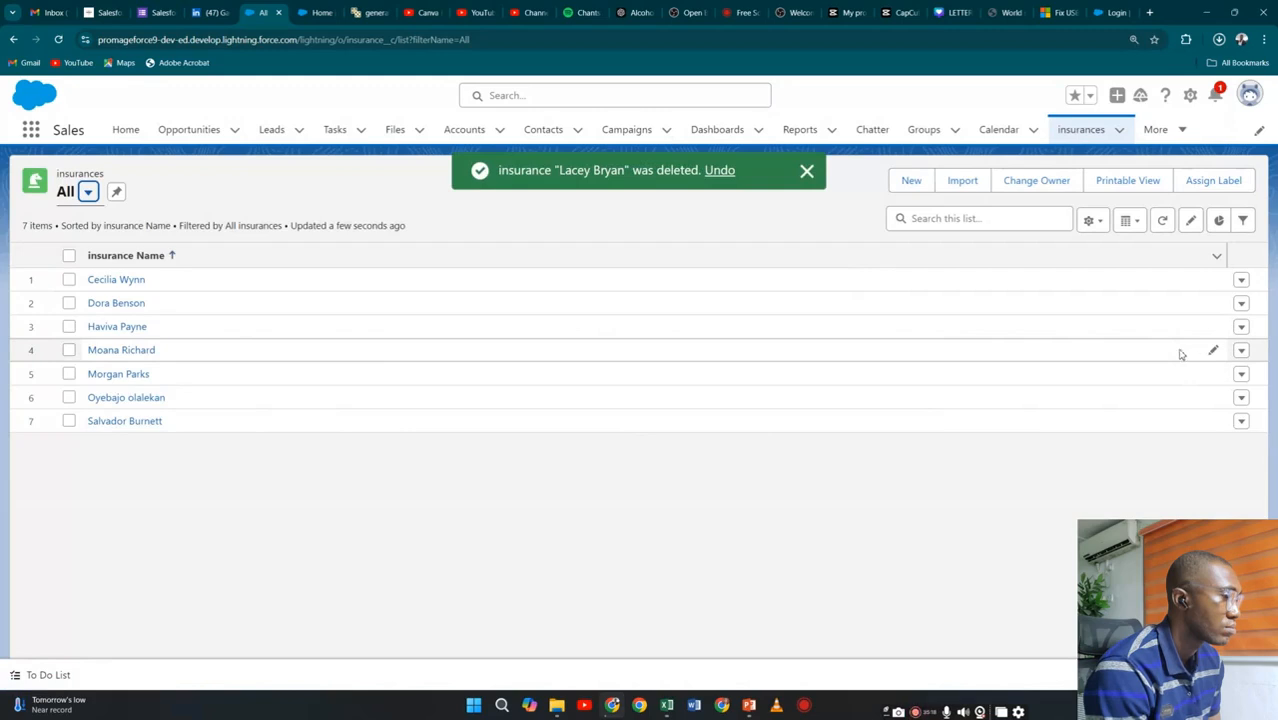
left_click(1241, 350)
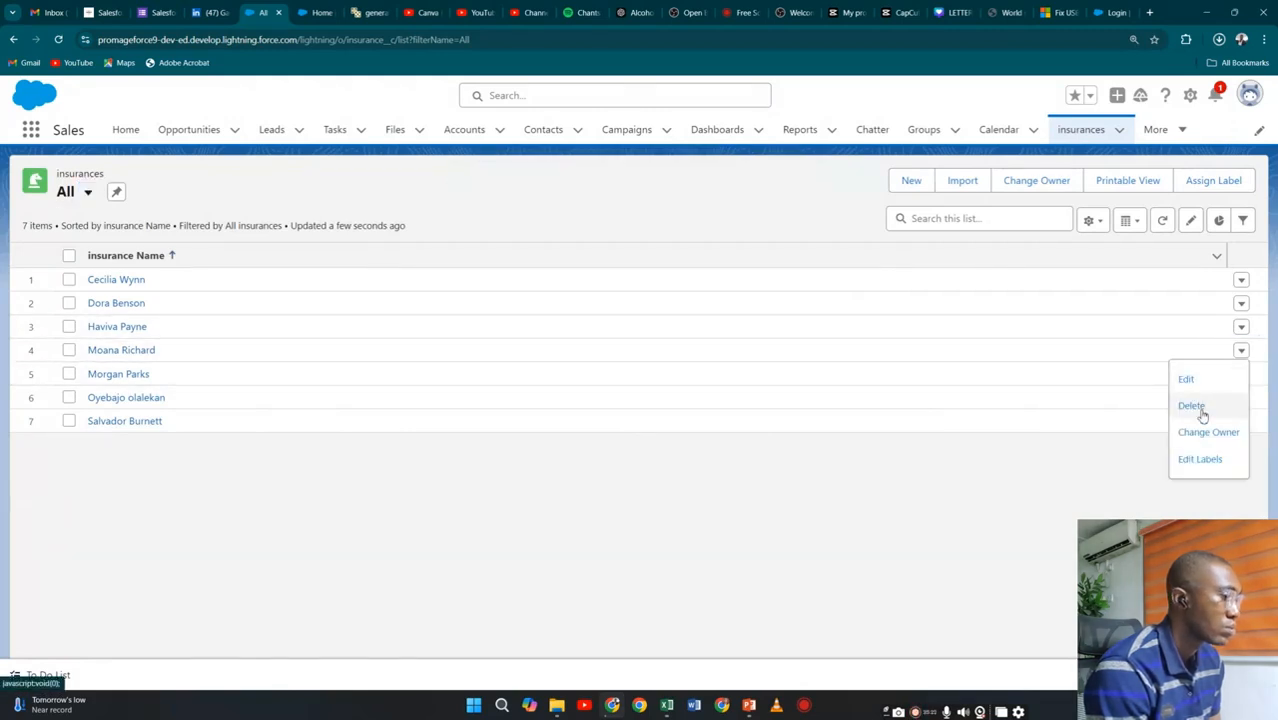
left_click(1199, 407)
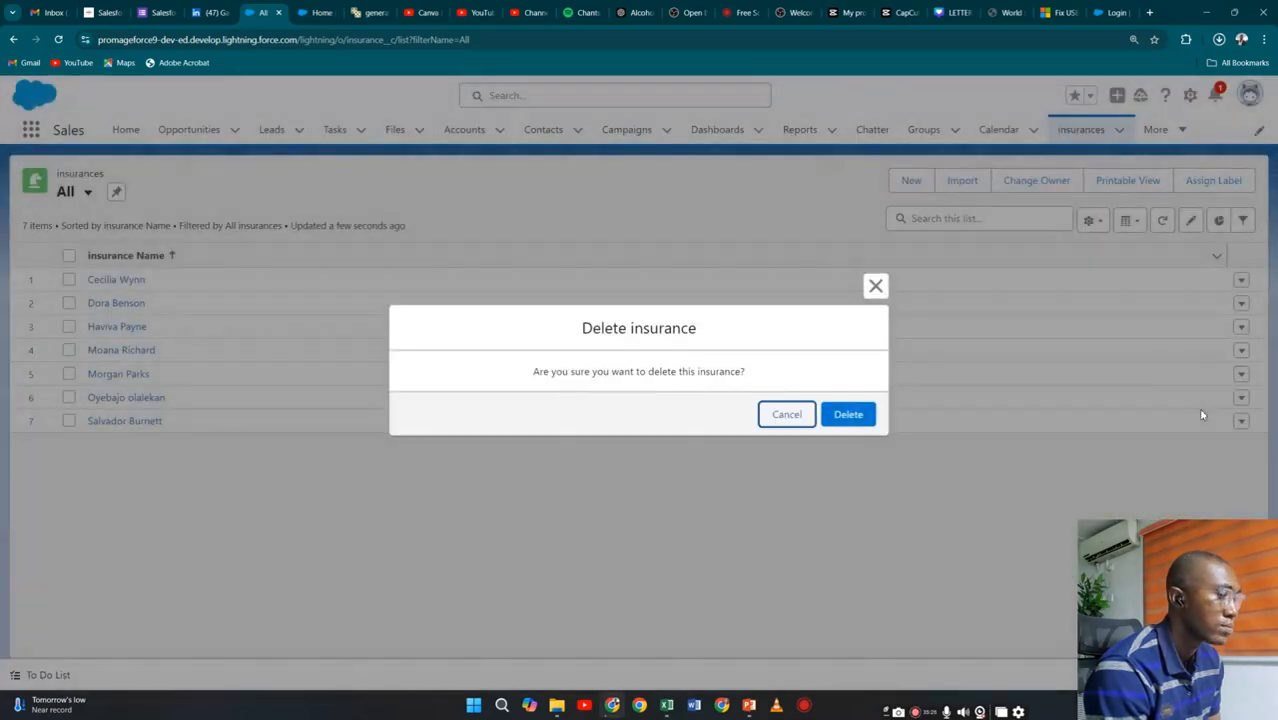
left_click(862, 415)
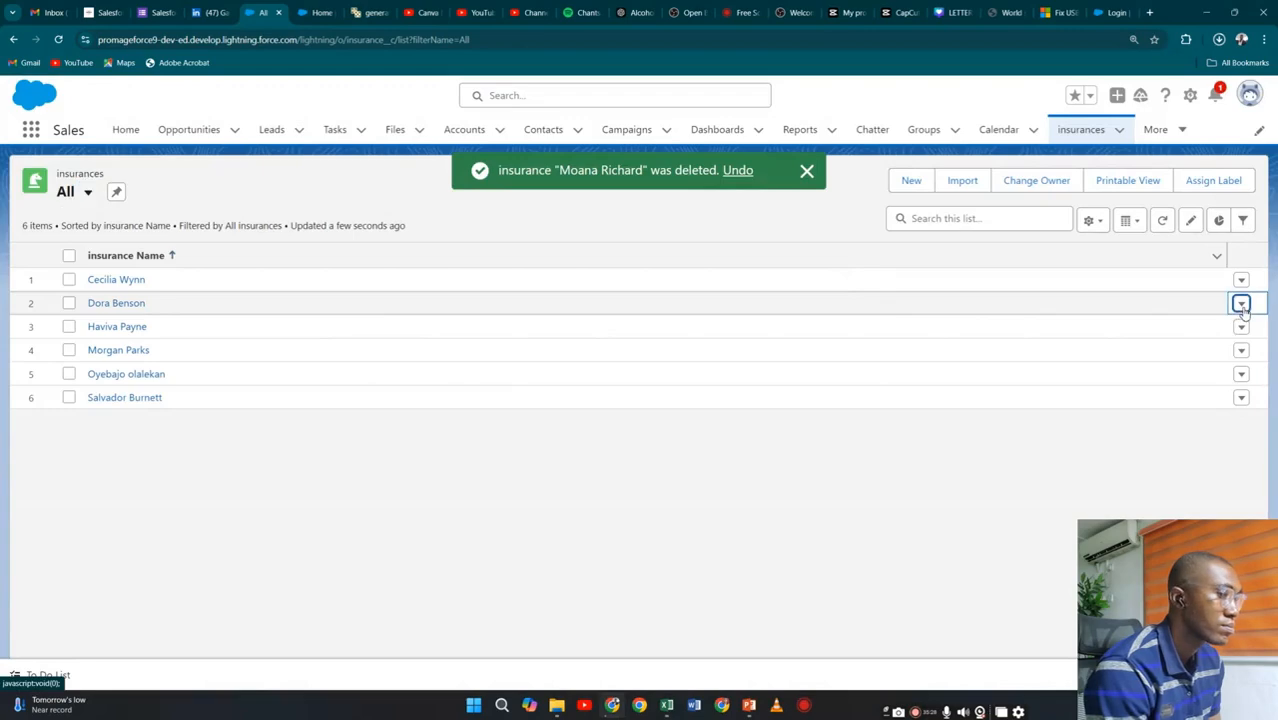
Delete the insurance record in row 2 of the All list and the one in row 4 of the refreshed list.
left_click(1241, 304)
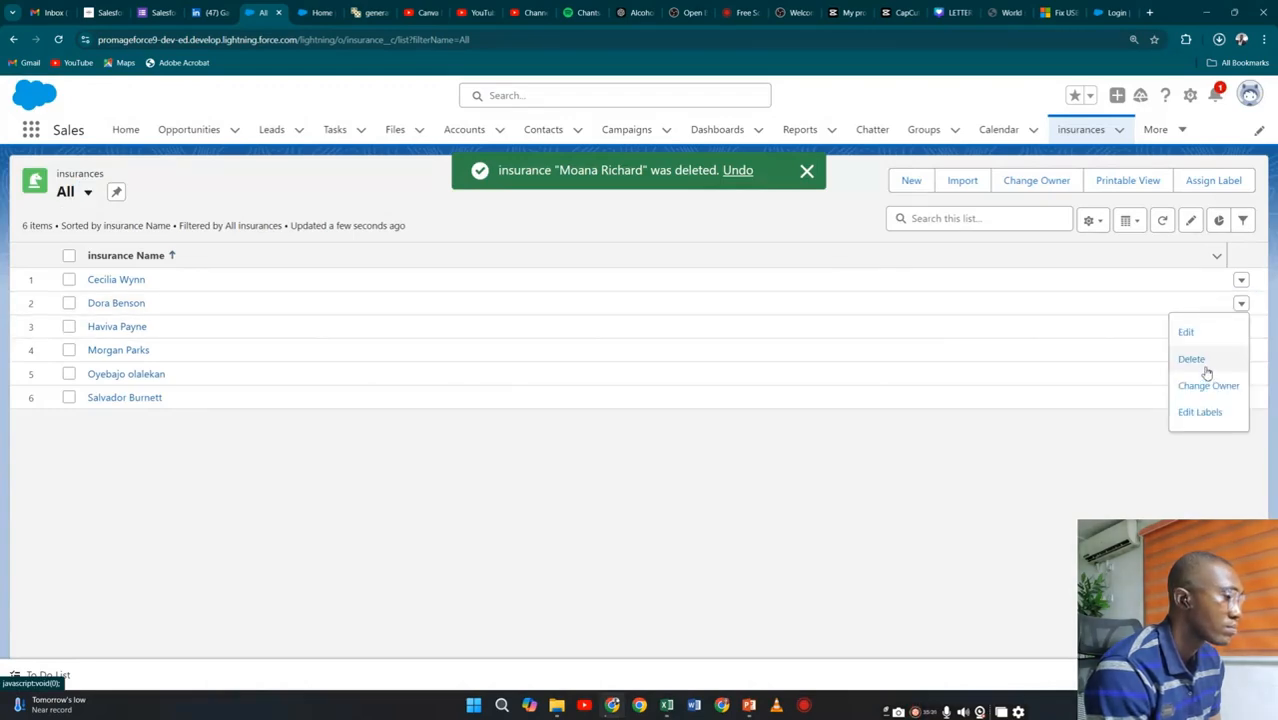
left_click(1200, 362)
left_click(866, 415)
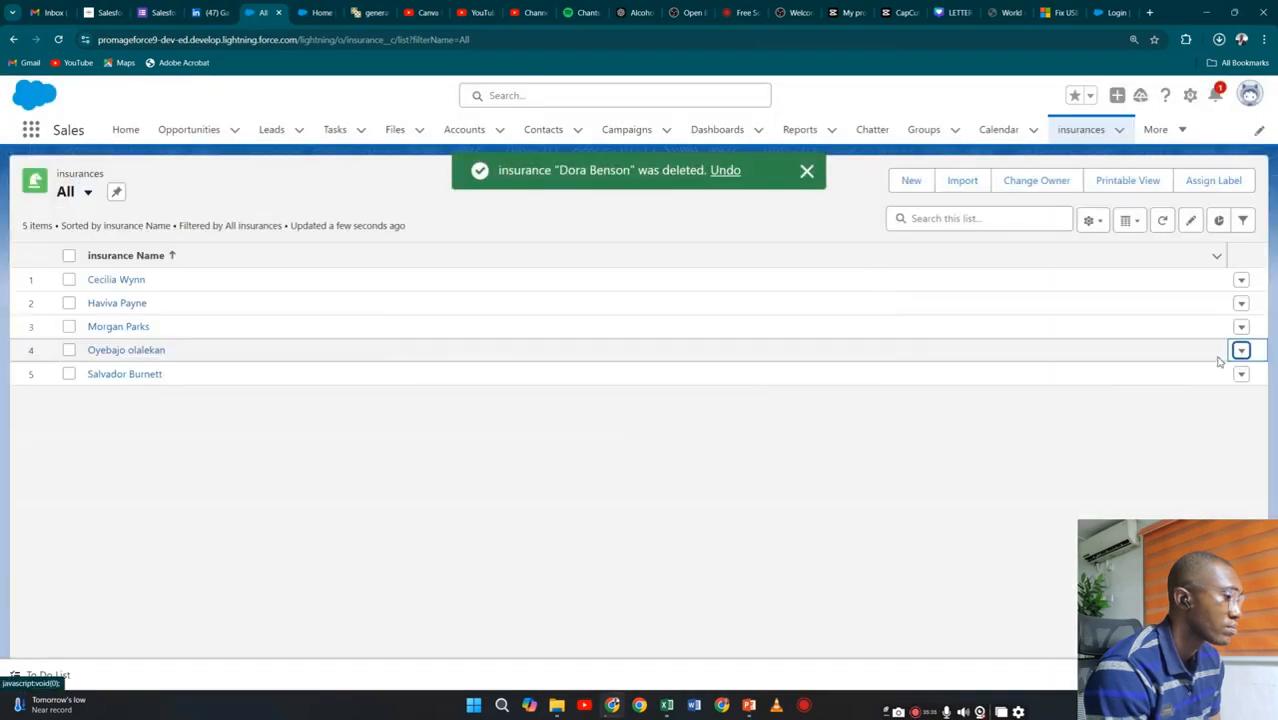
left_click(1241, 350)
left_click(1197, 406)
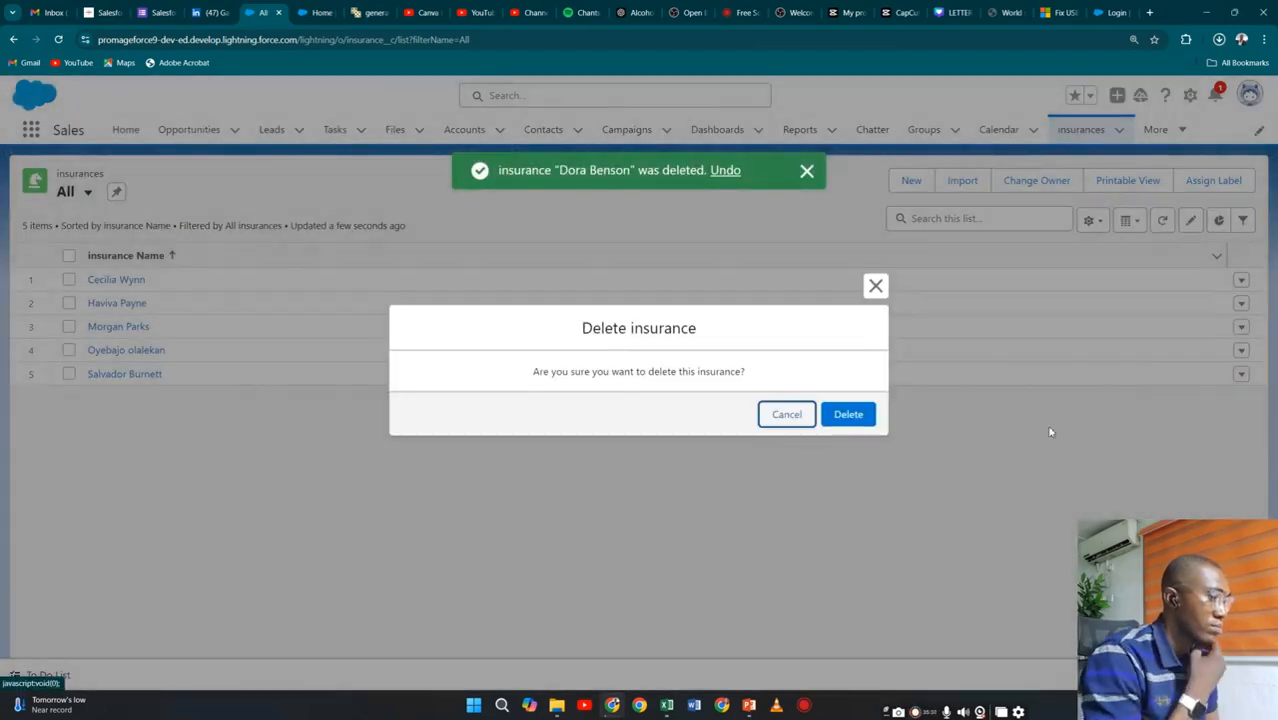
left_click(867, 416)
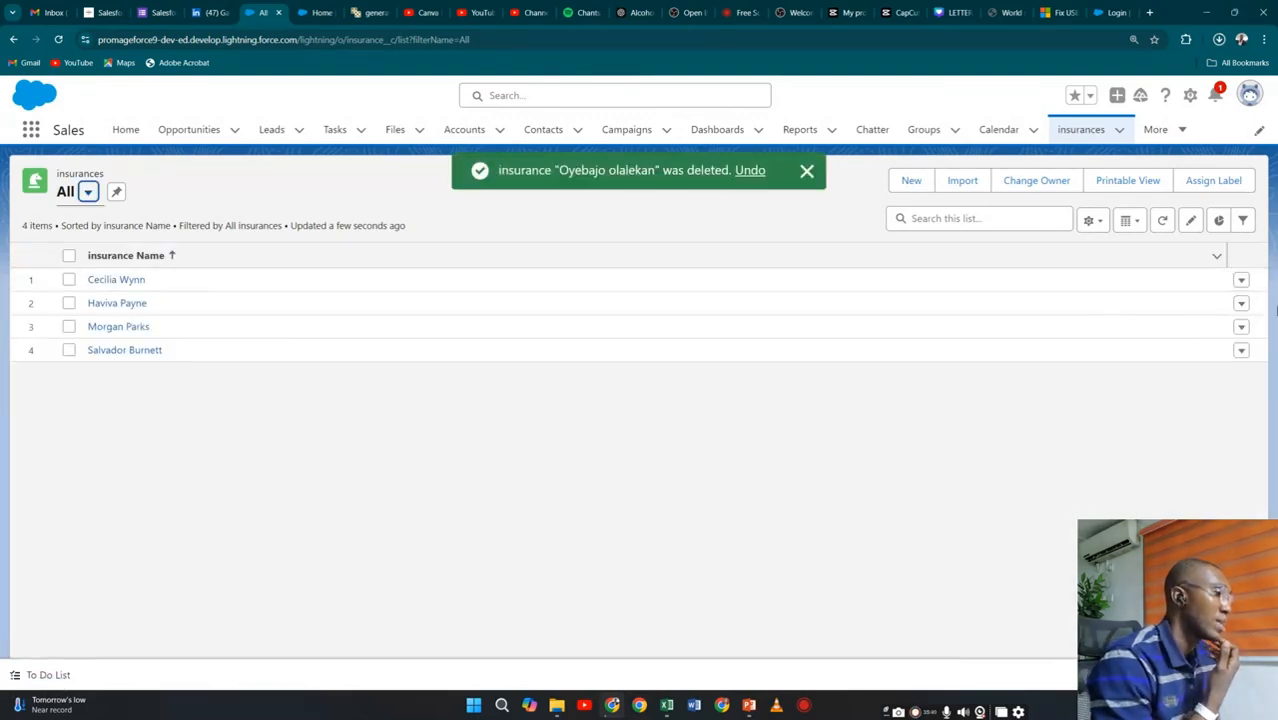
Delete the insurance record in row 2 of the All list.
left_click(1243, 306)
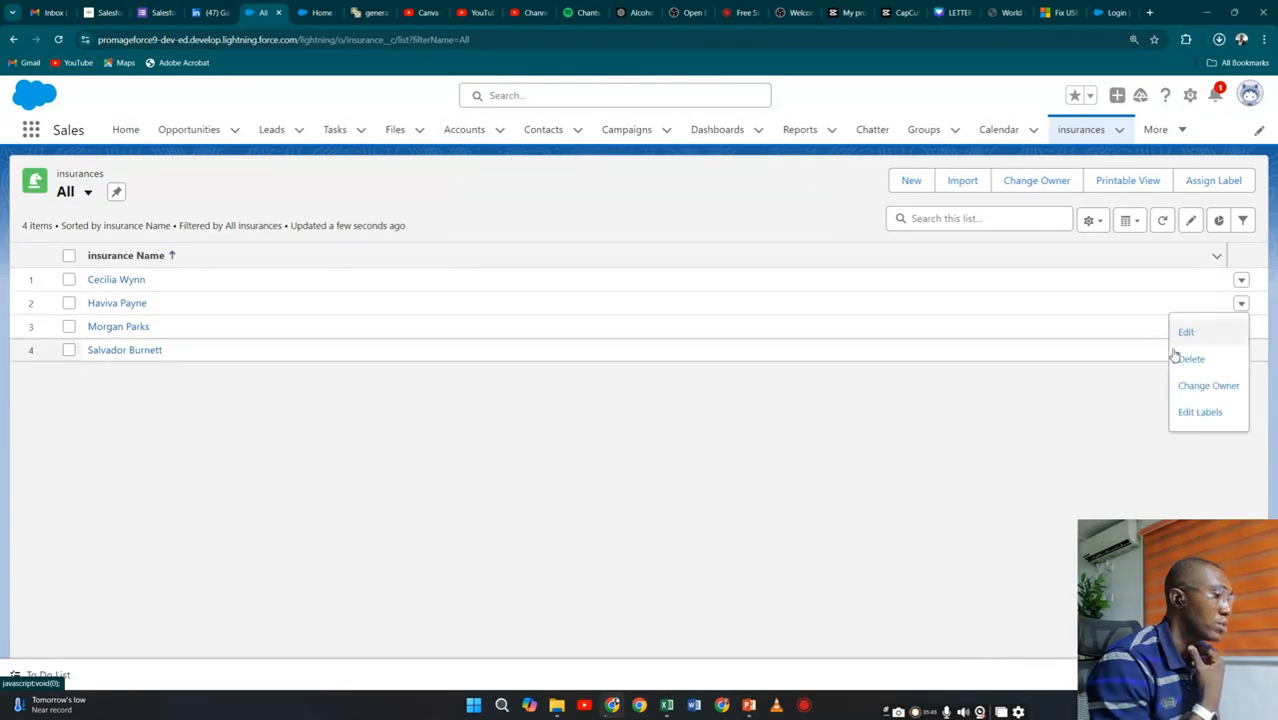
left_click(1194, 362)
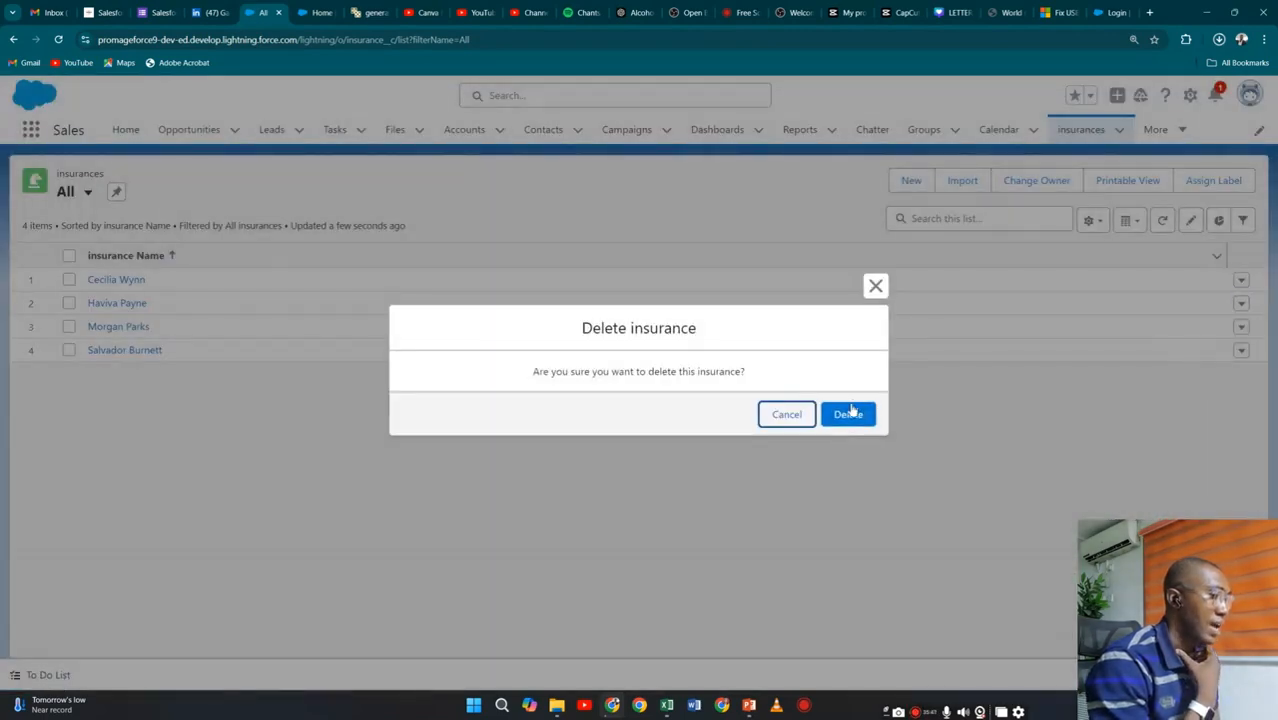
left_click(849, 415)
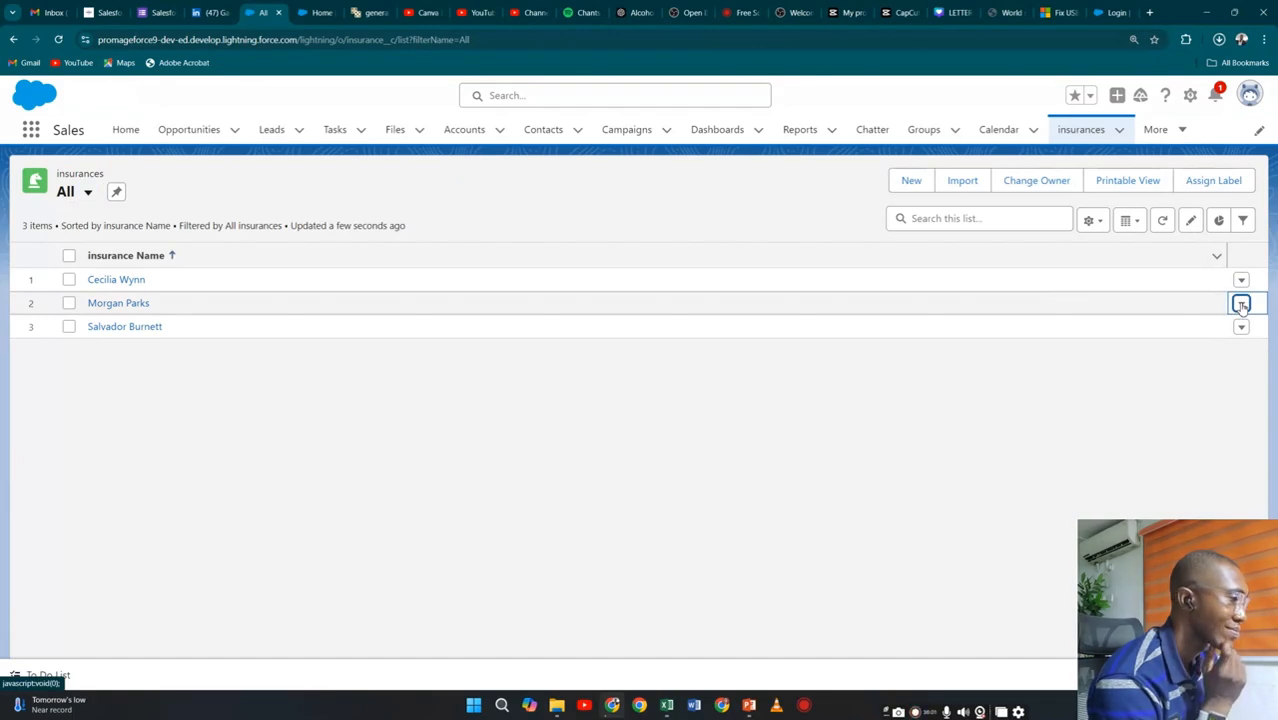
left_click(1241, 304)
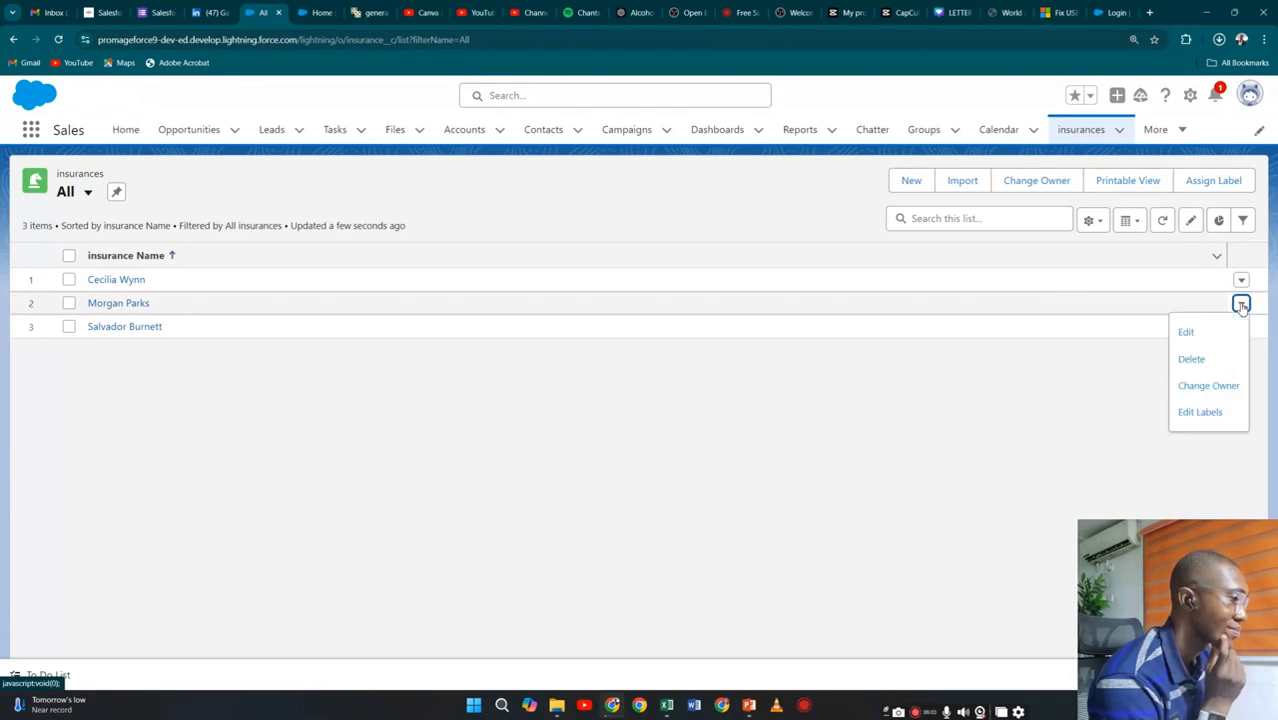
left_click(1205, 340)
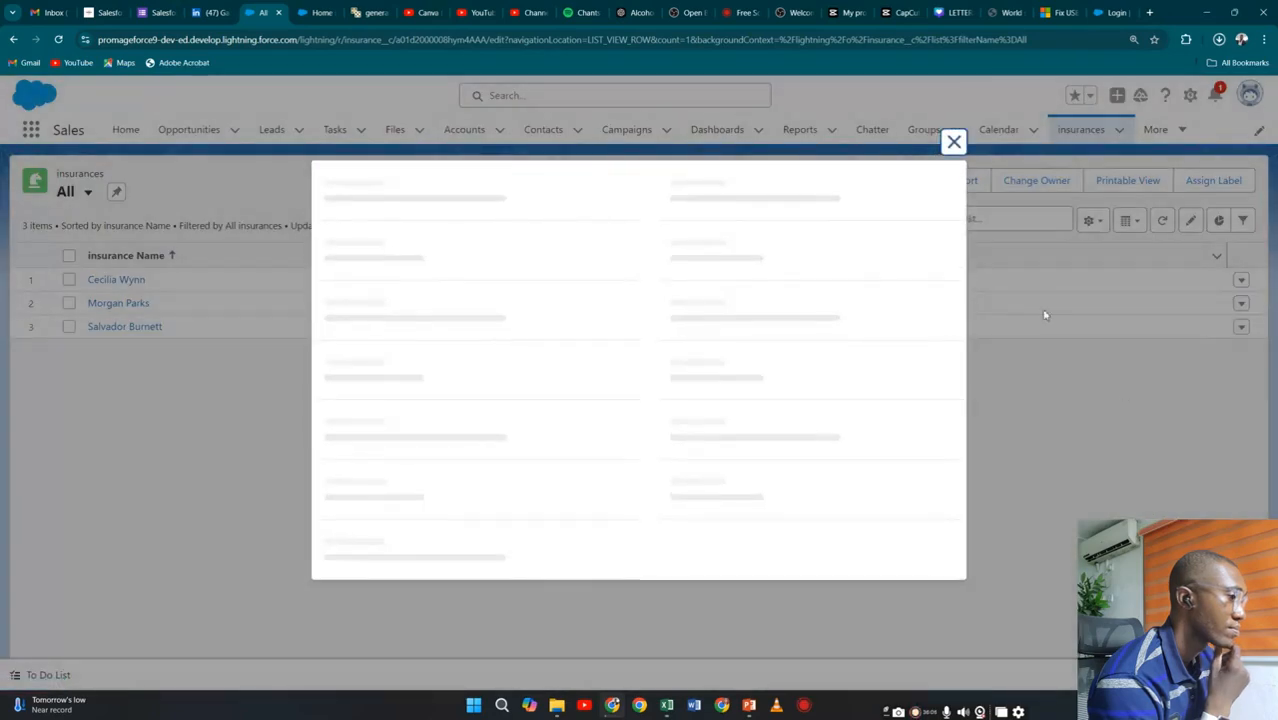
left_click(952, 97)
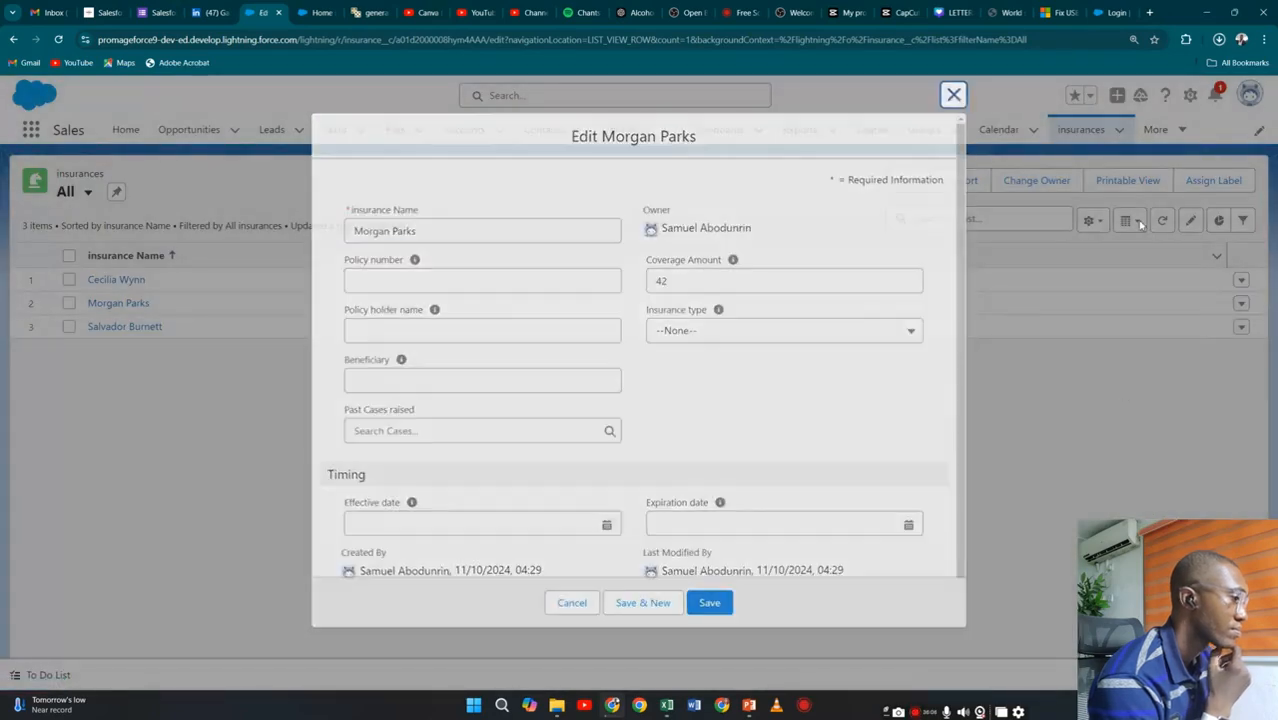
Delete the insurance record in row 2 of the All list, and delete the record that moves up into row 2.
left_click(1241, 303)
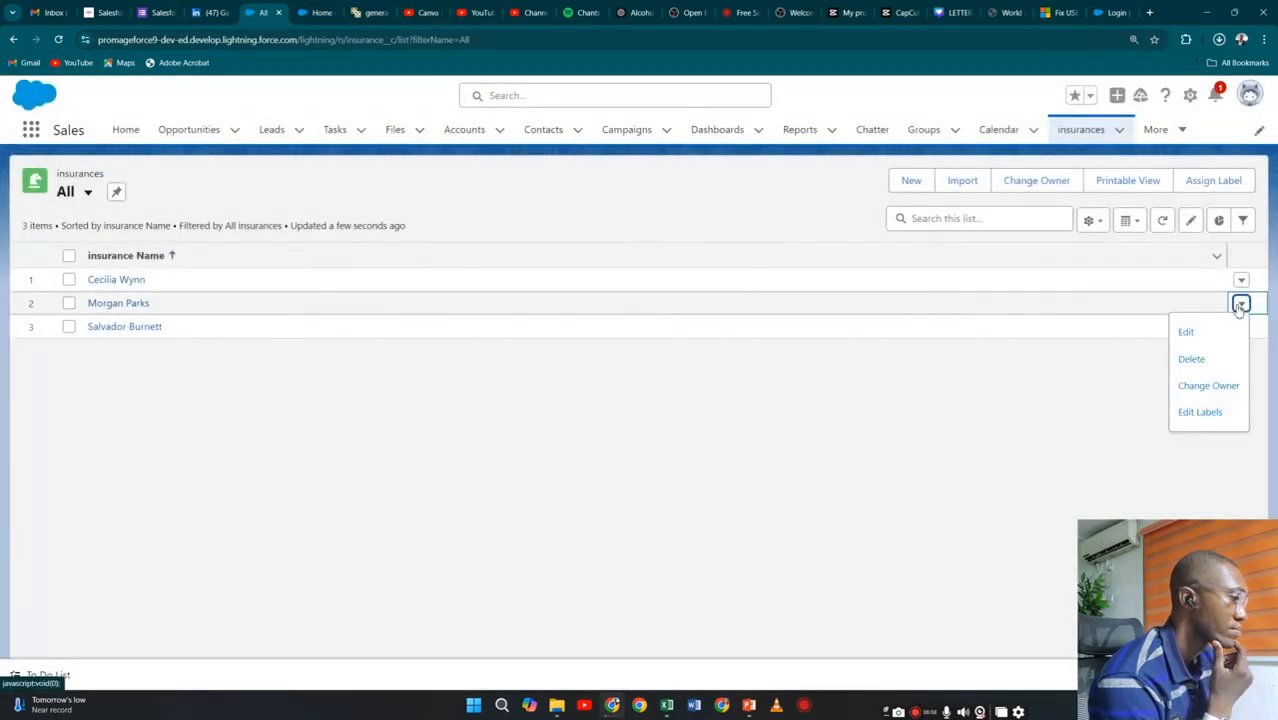
left_click(1212, 365)
left_click(832, 414)
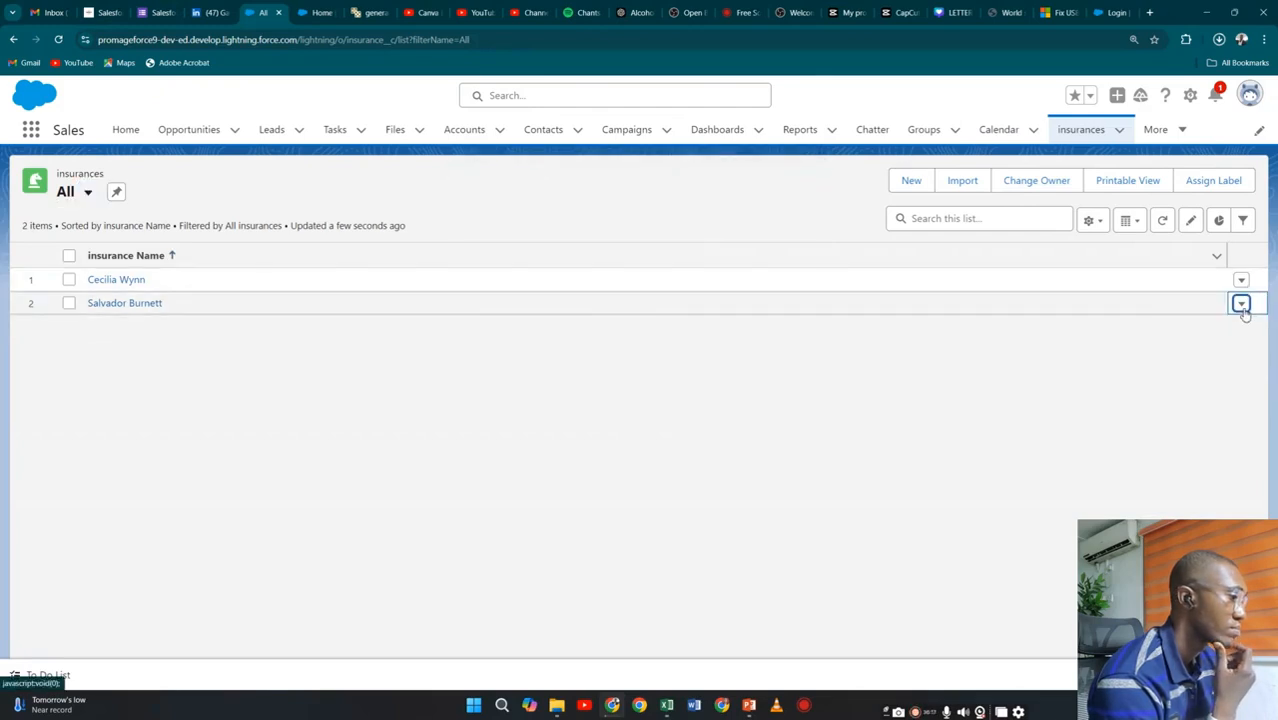
left_click(1241, 304)
left_click(1203, 362)
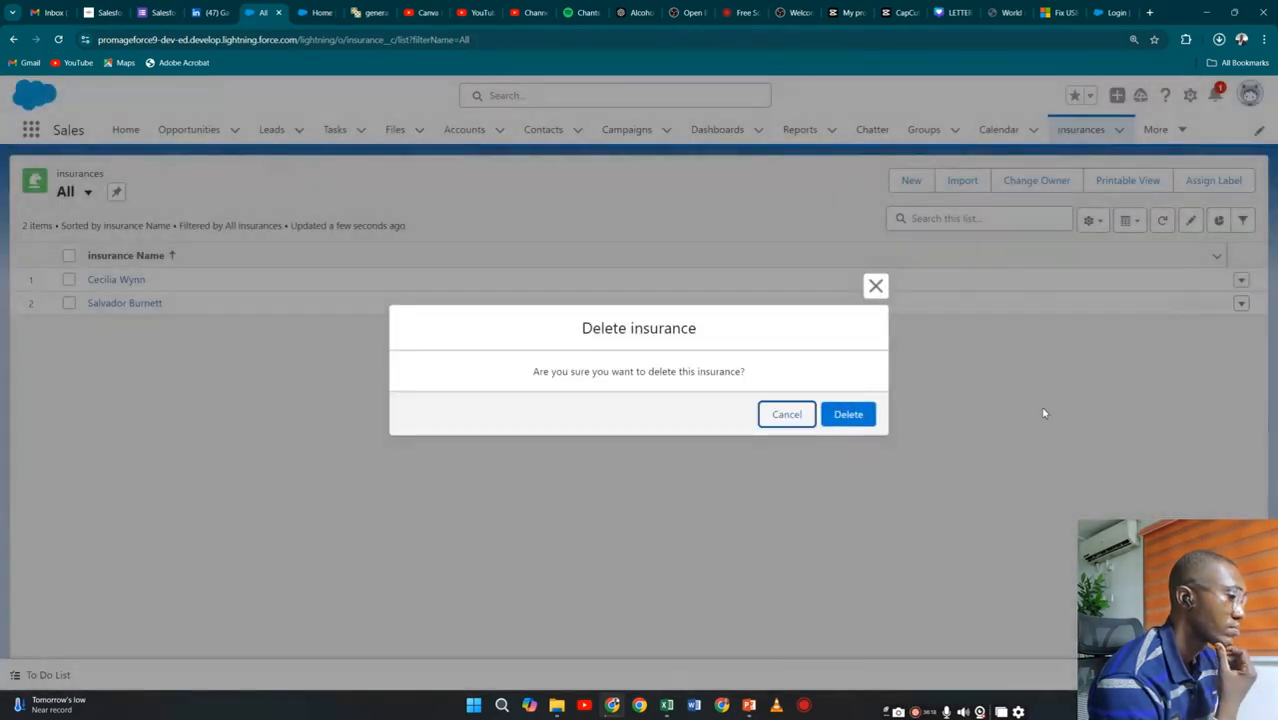
left_click(850, 414)
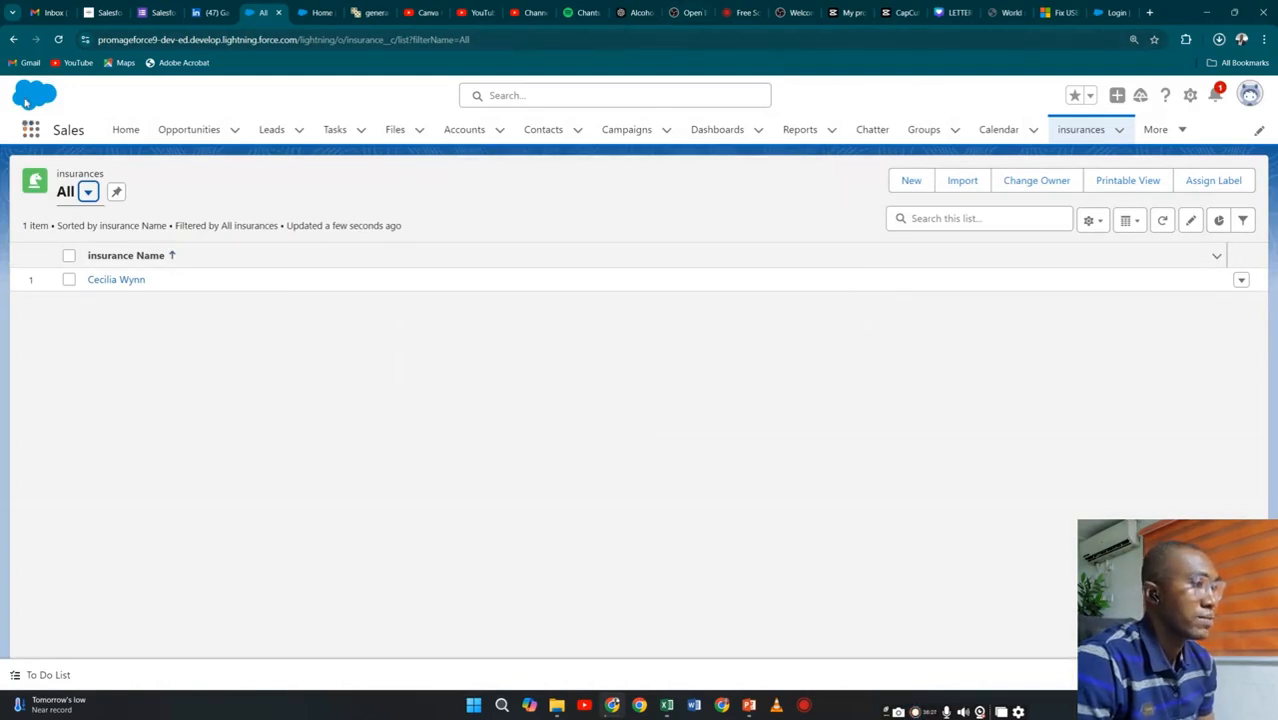
Switch to Salesforce Data Loader with its console window minimized, and start an Insert operation in front of the Setup page.
left_click(306, 12)
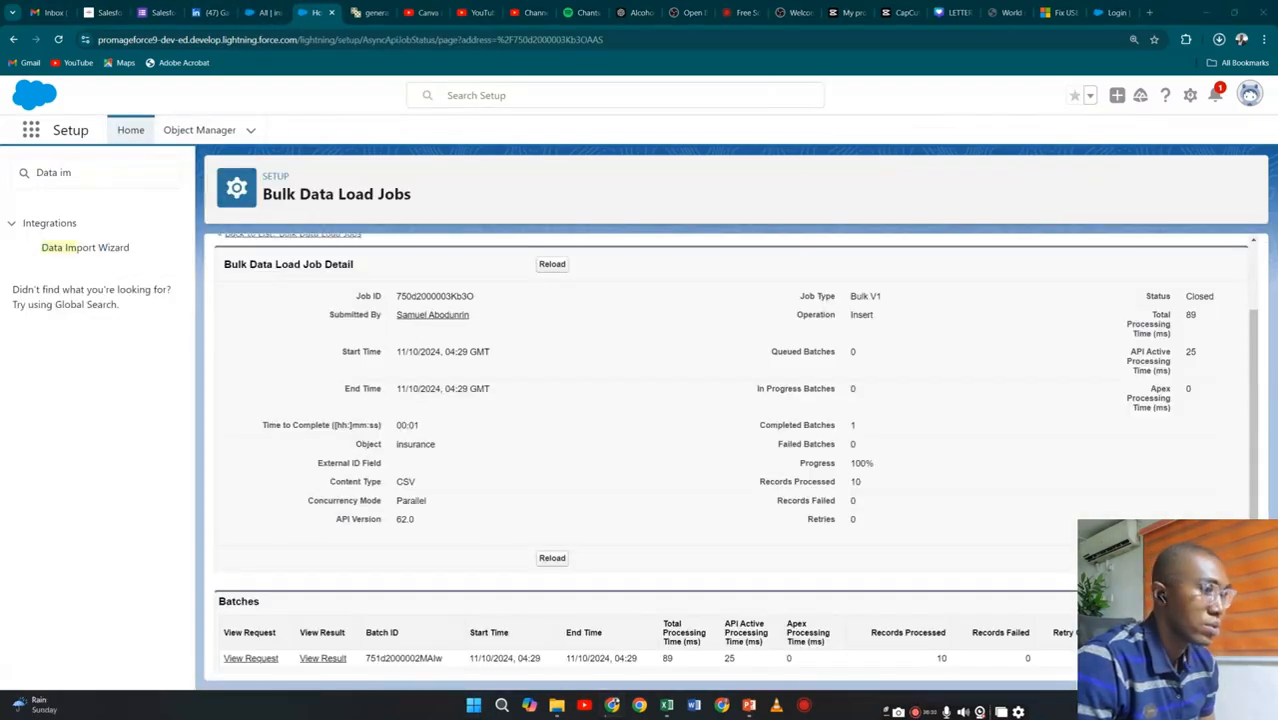
key("super+d")
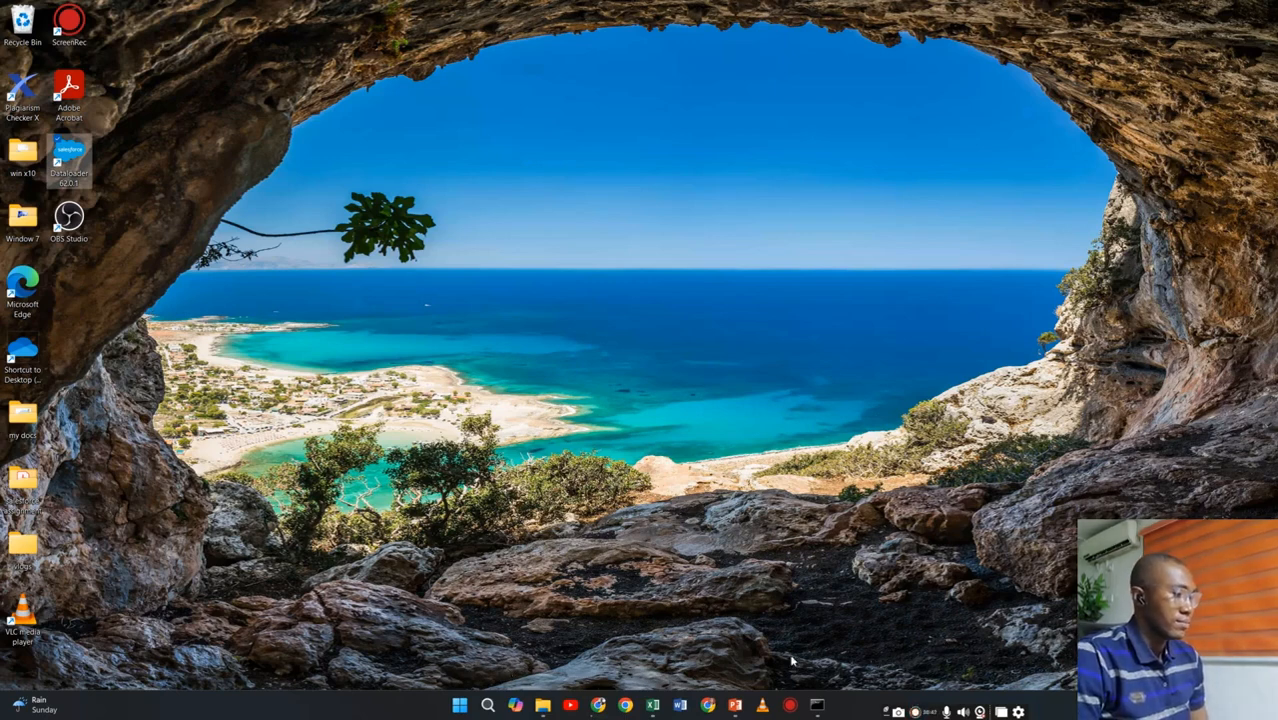
left_click(816, 706)
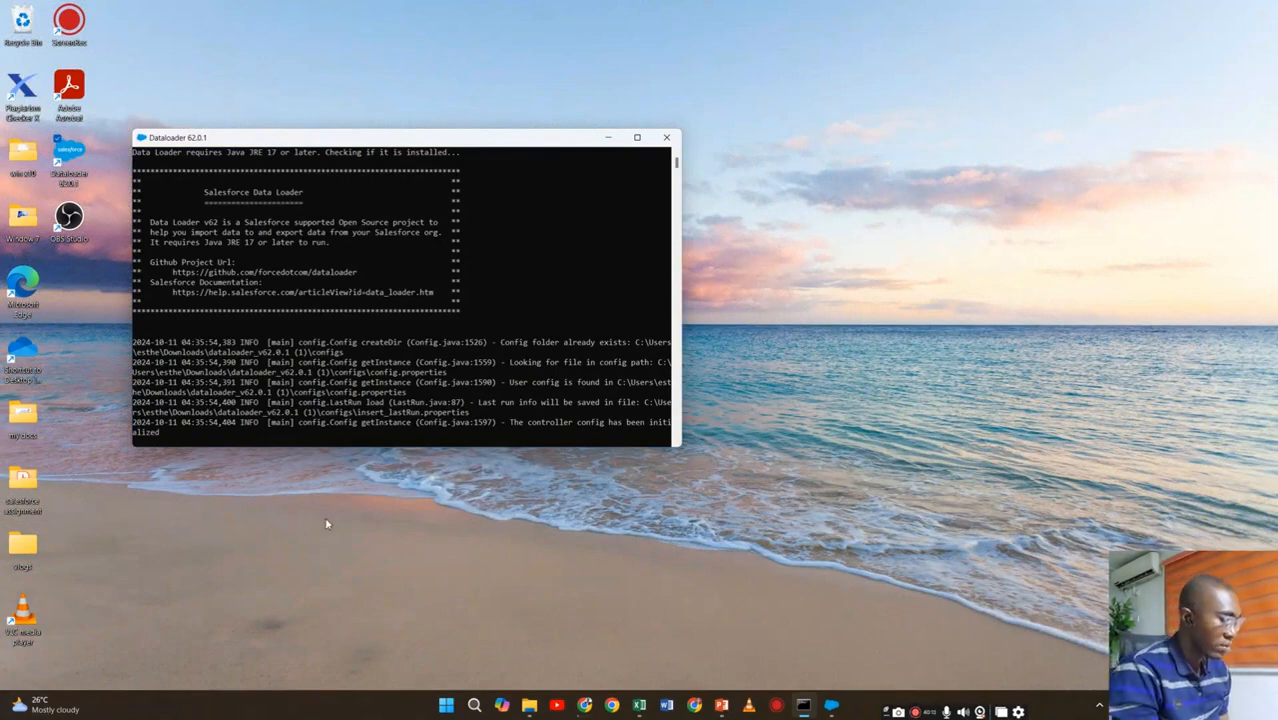
left_click(830, 708)
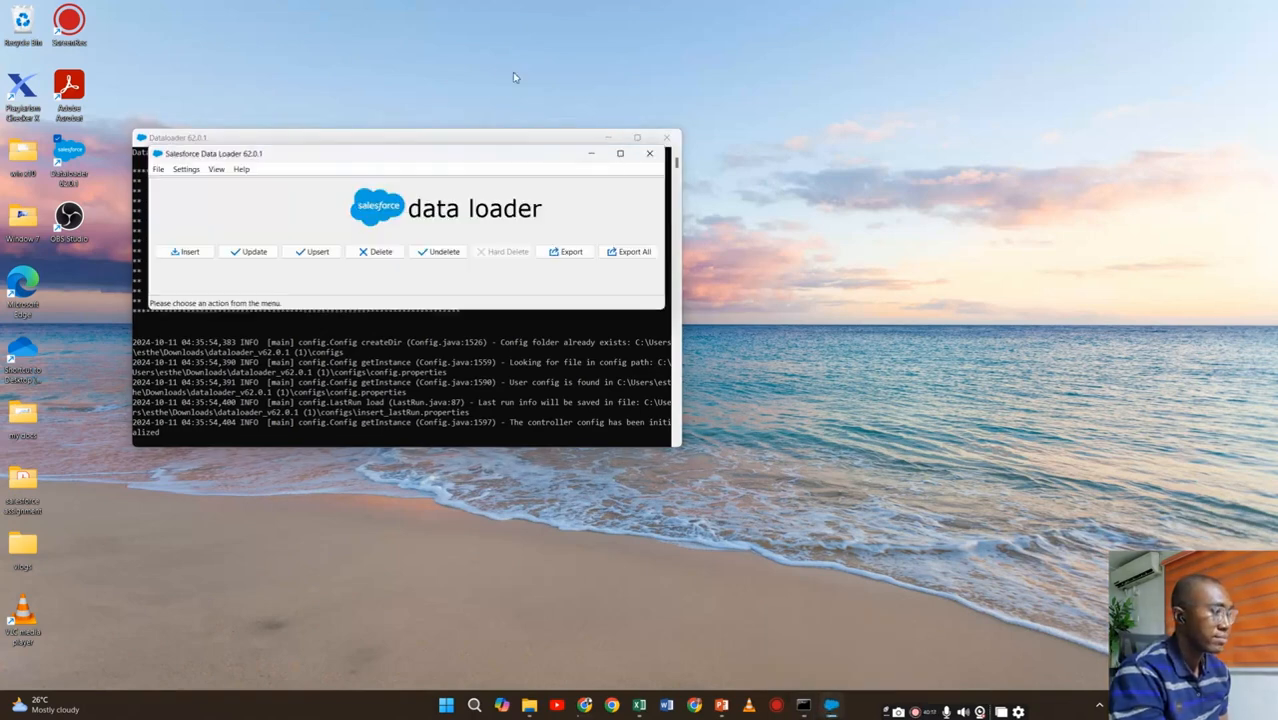
left_click(609, 137)
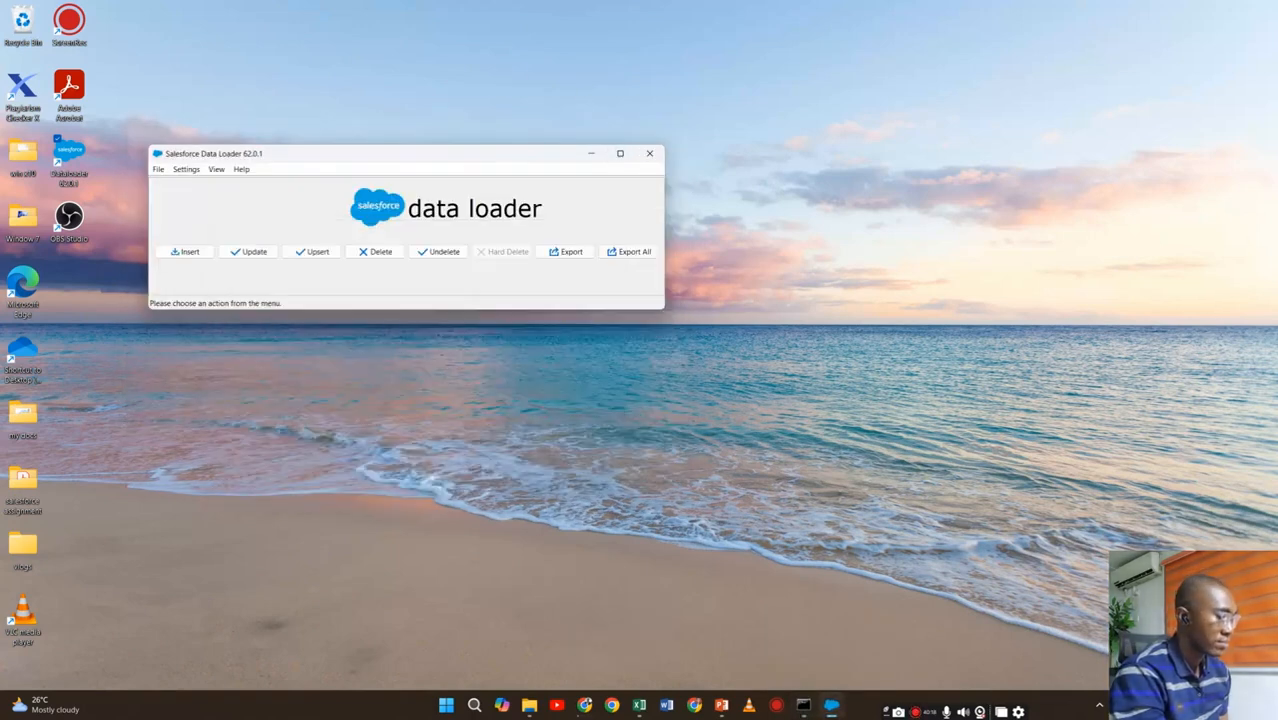
mouse_move(832, 703)
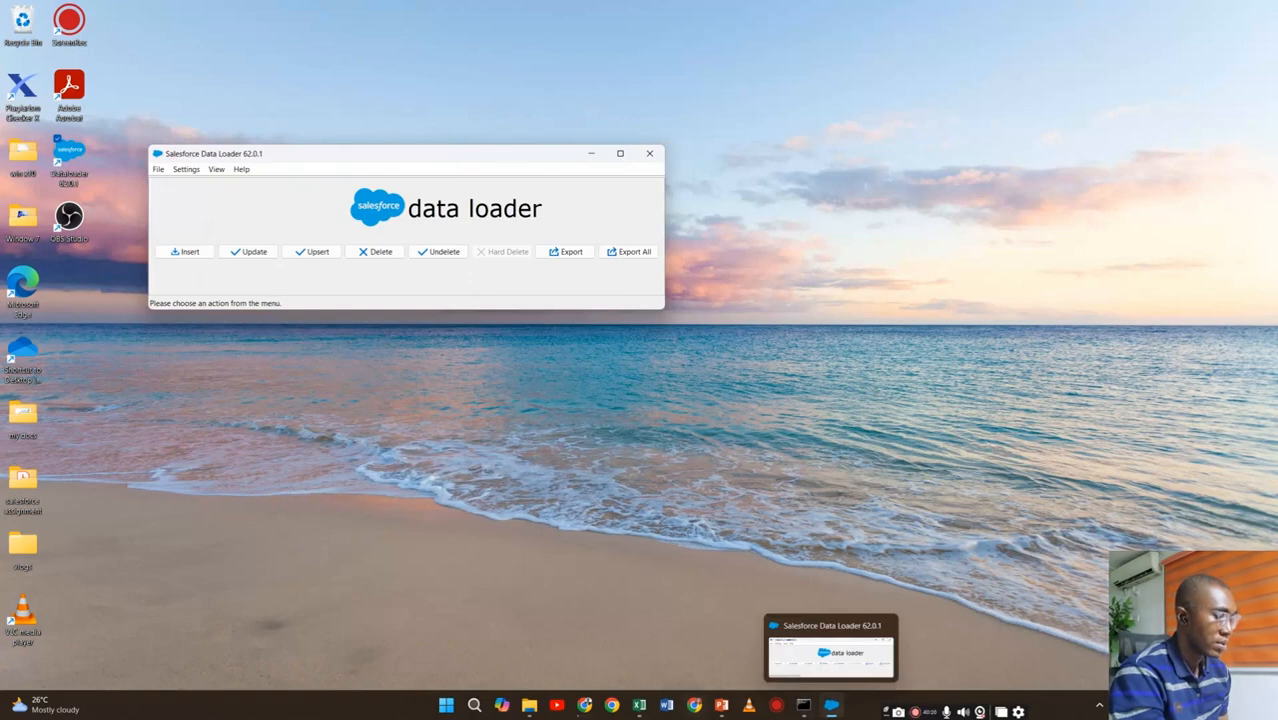
left_click(585, 704)
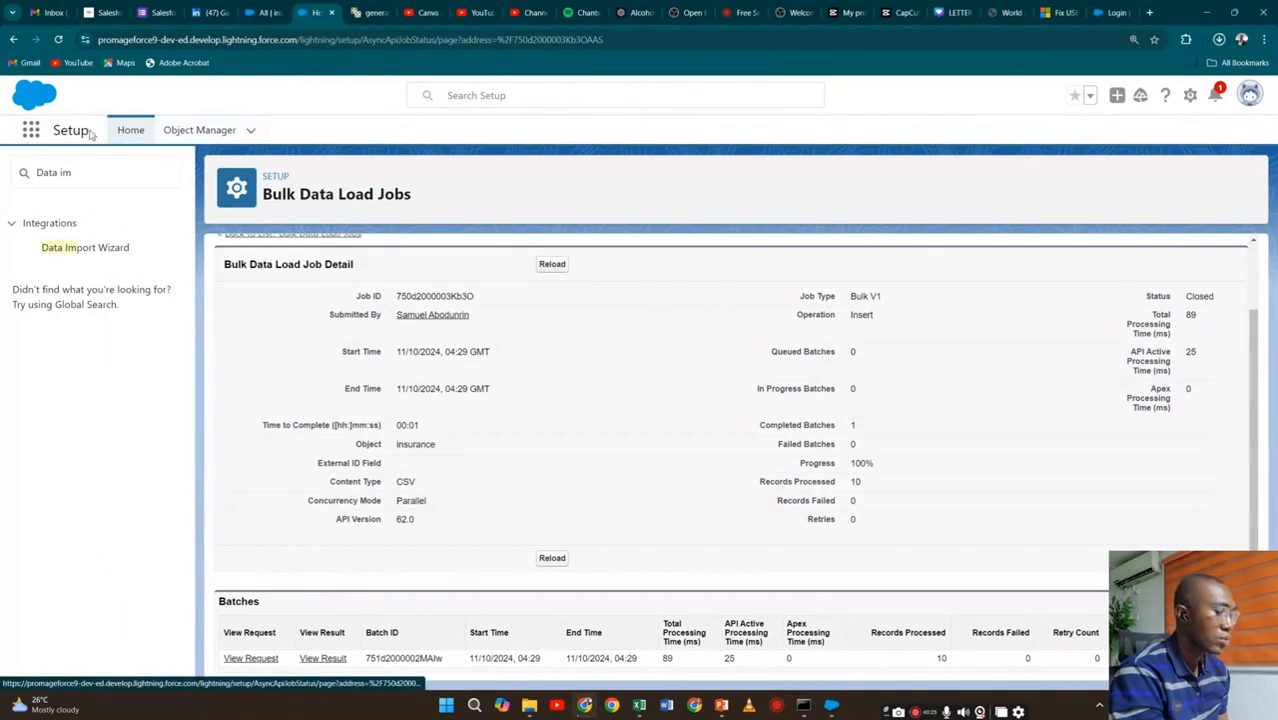
left_click(827, 706)
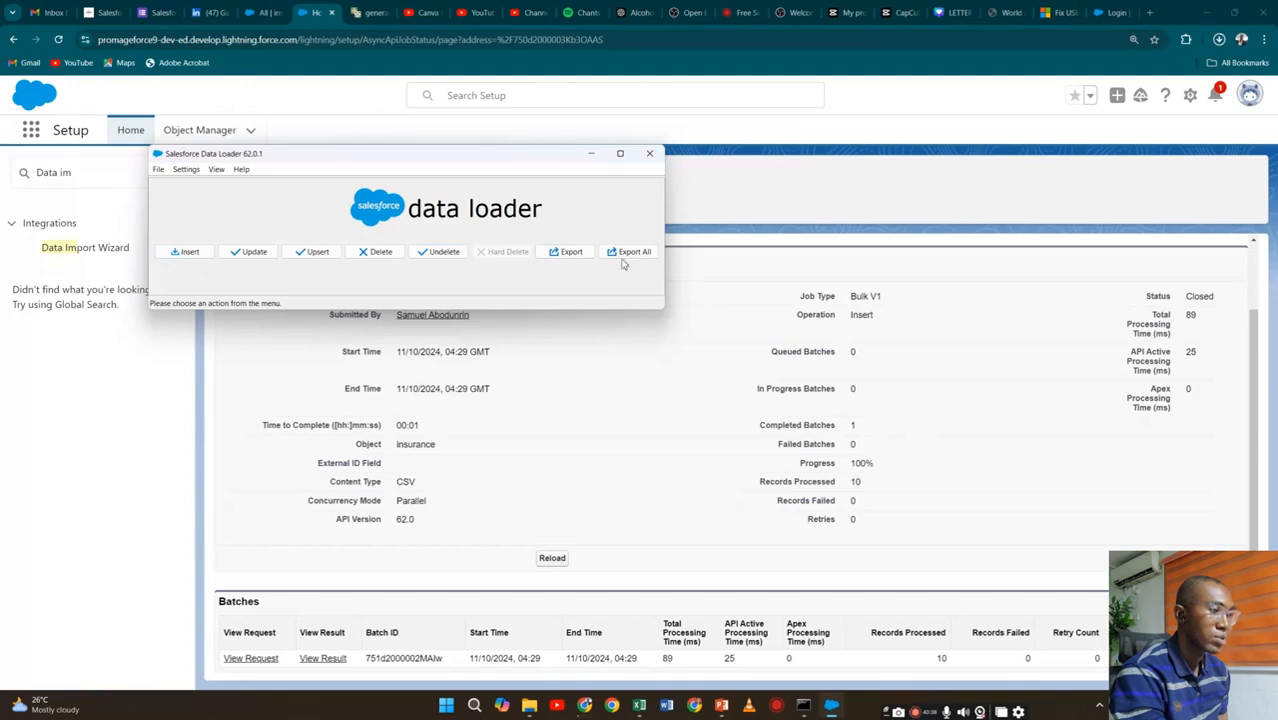
left_click(189, 251)
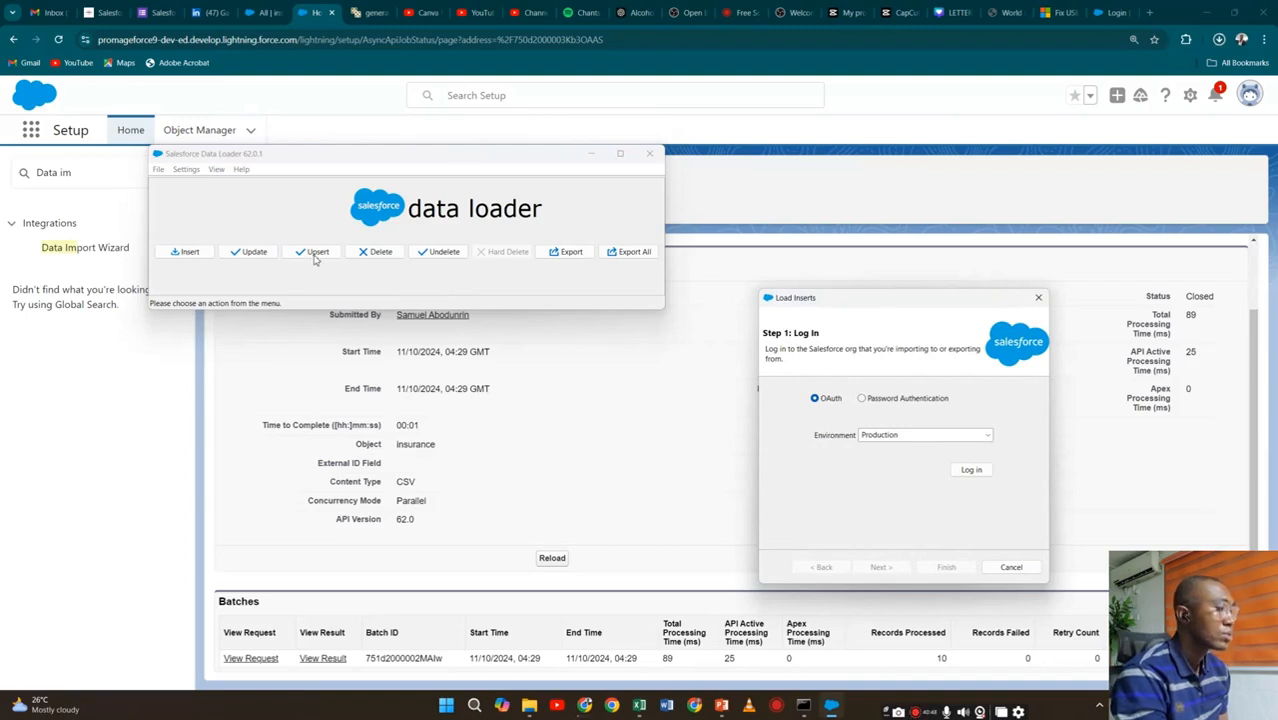
left_click(968, 476)
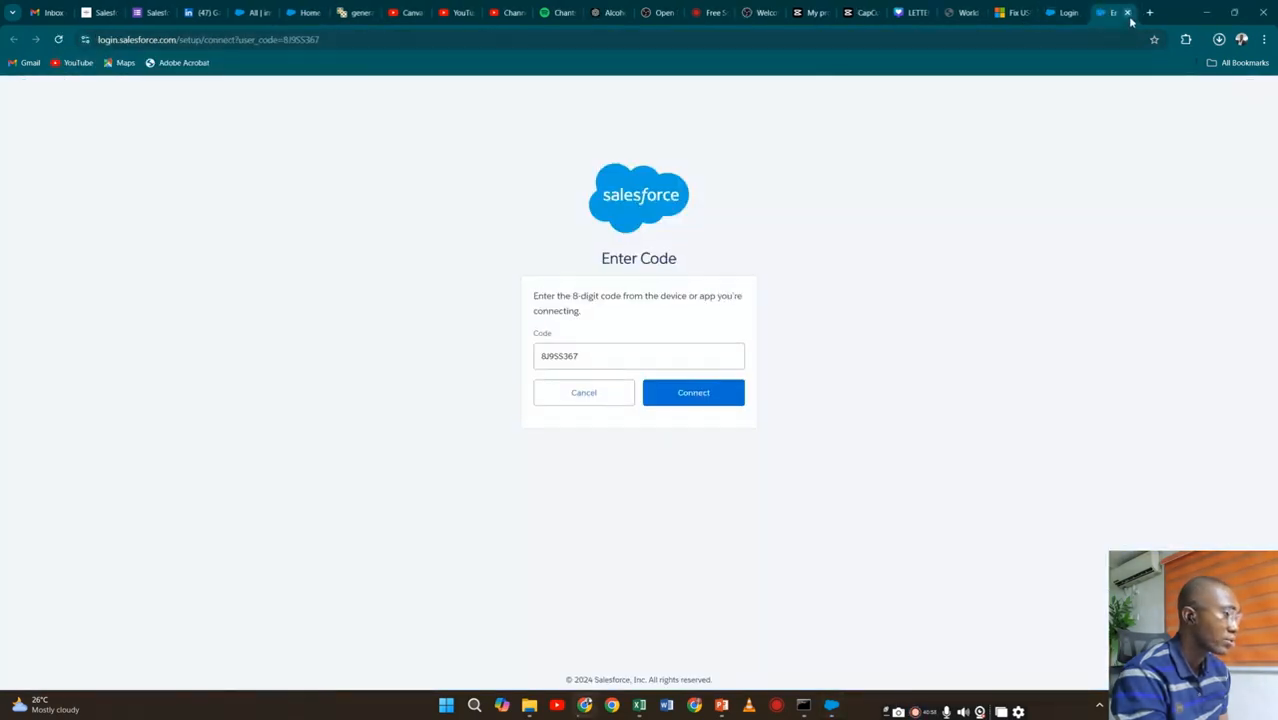
left_click(1127, 12)
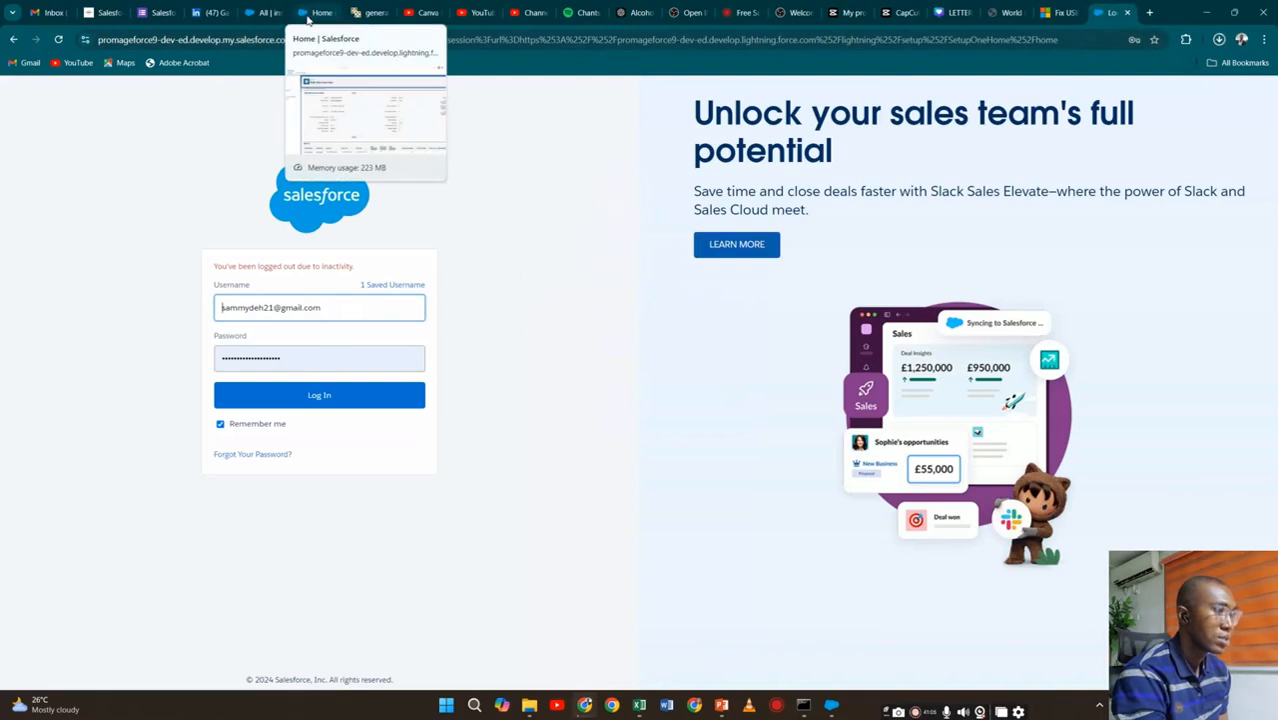
left_click(1127, 12)
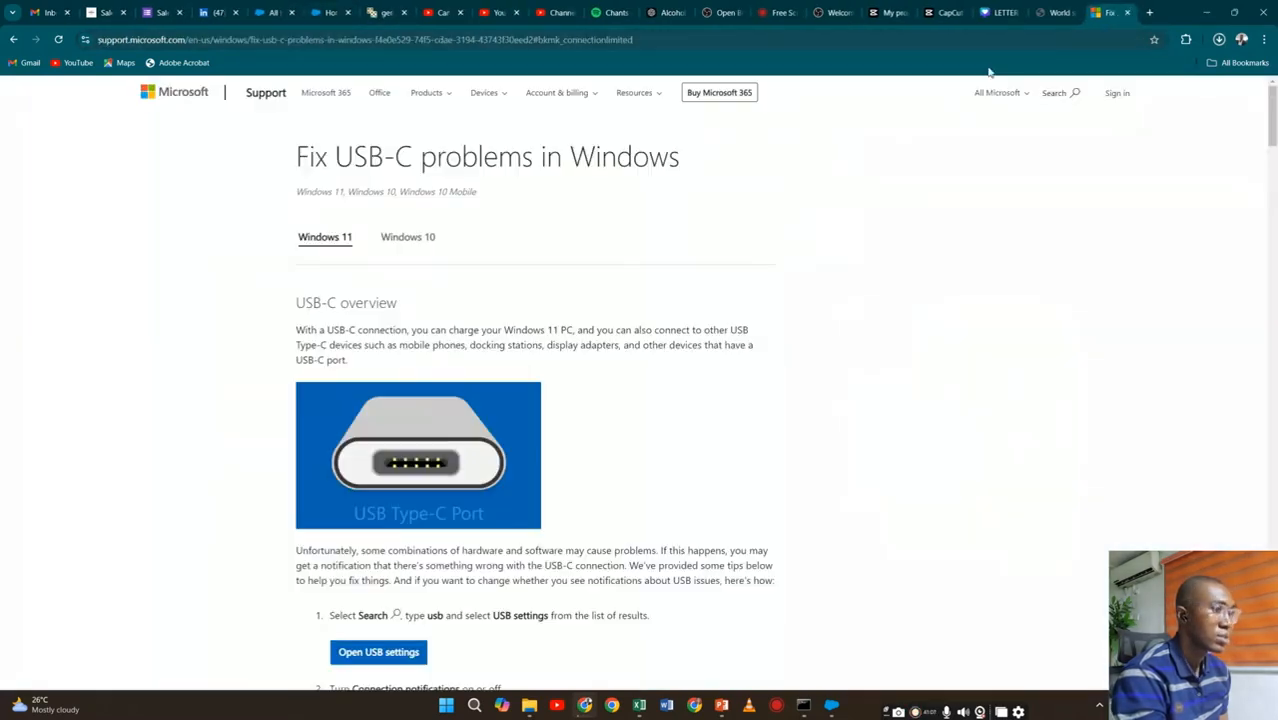
left_click(318, 16)
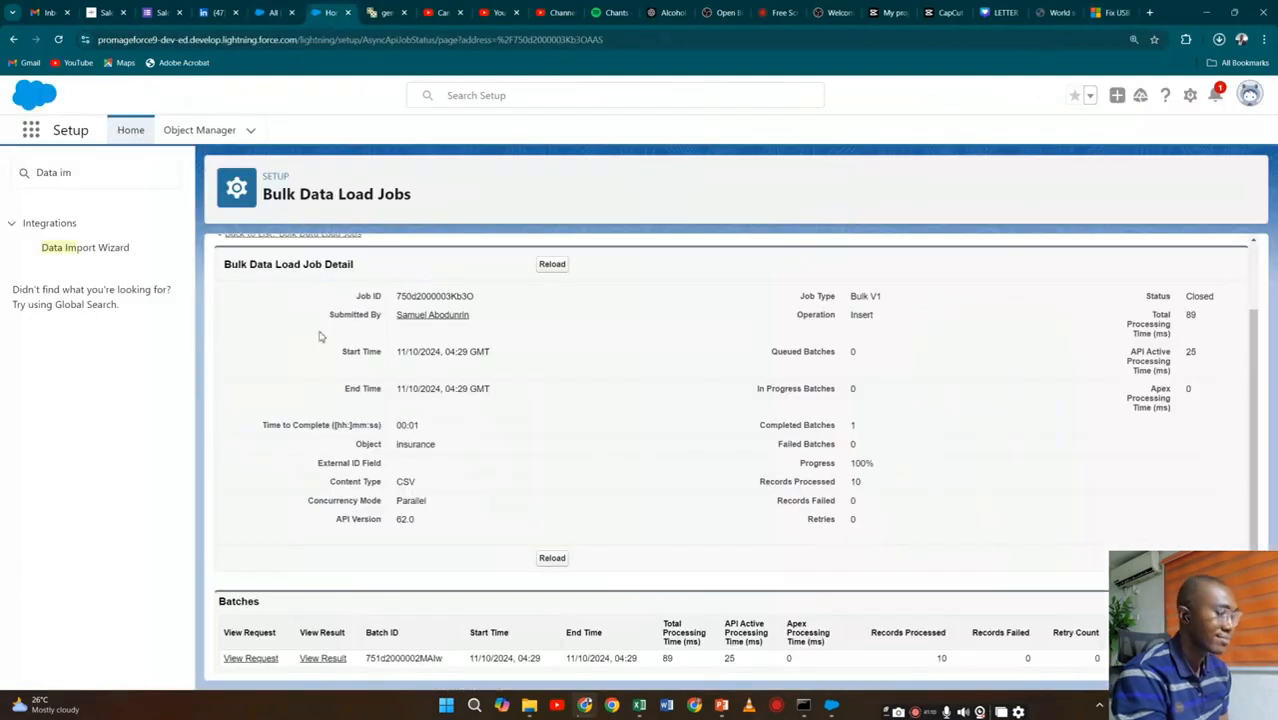
mouse_move(639, 705)
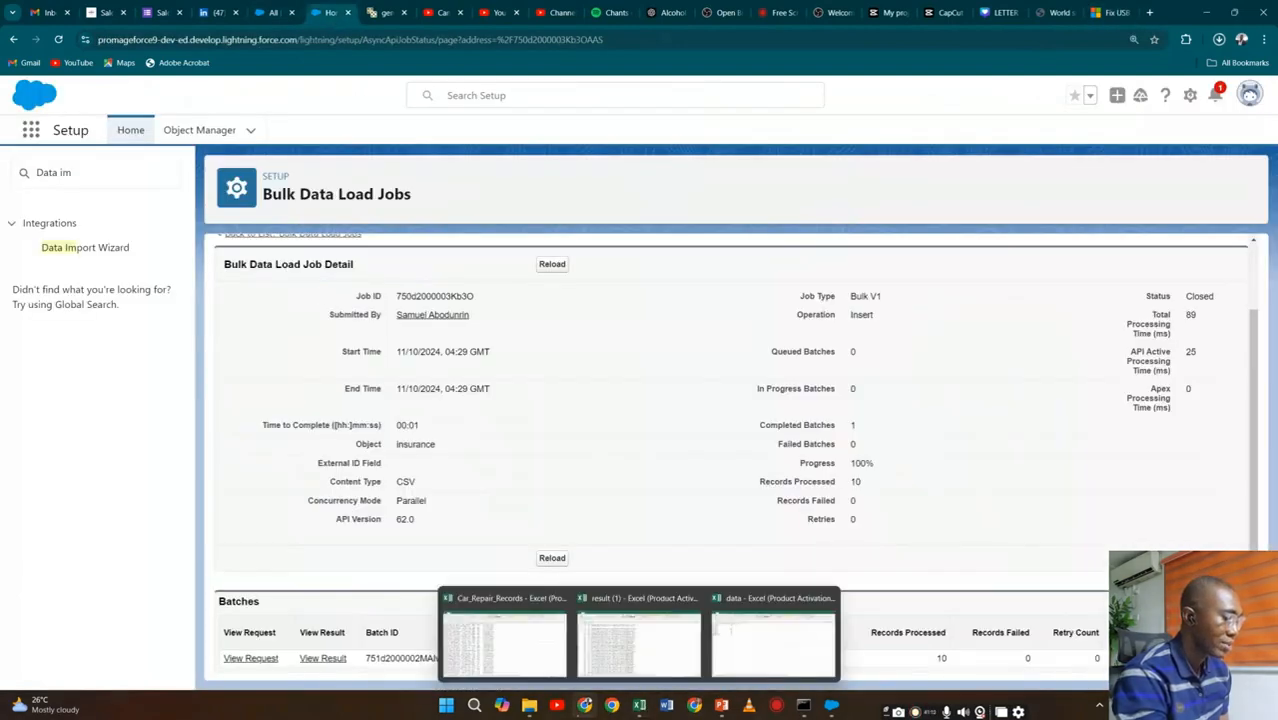
left_click(826, 668)
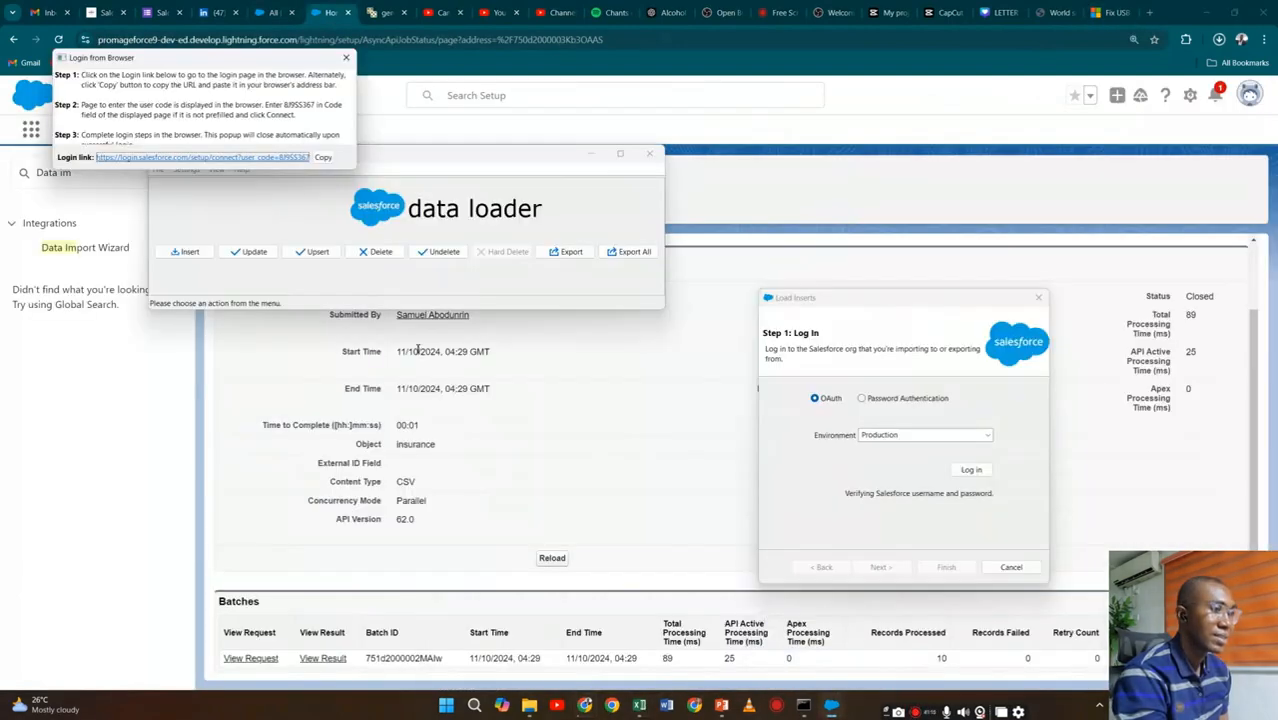
left_click(346, 57)
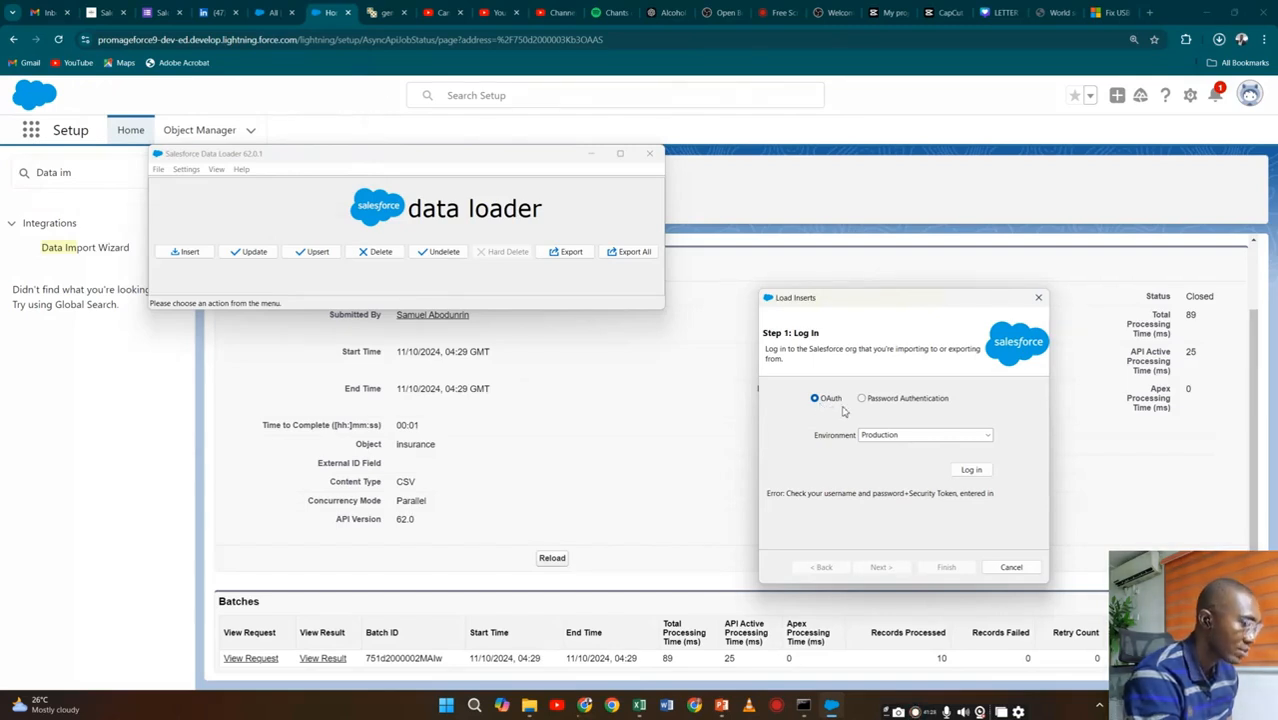
Start an OAuth login to the Production environment for the insert, and connect using the prefilled device code in the browser.
left_click(988, 437)
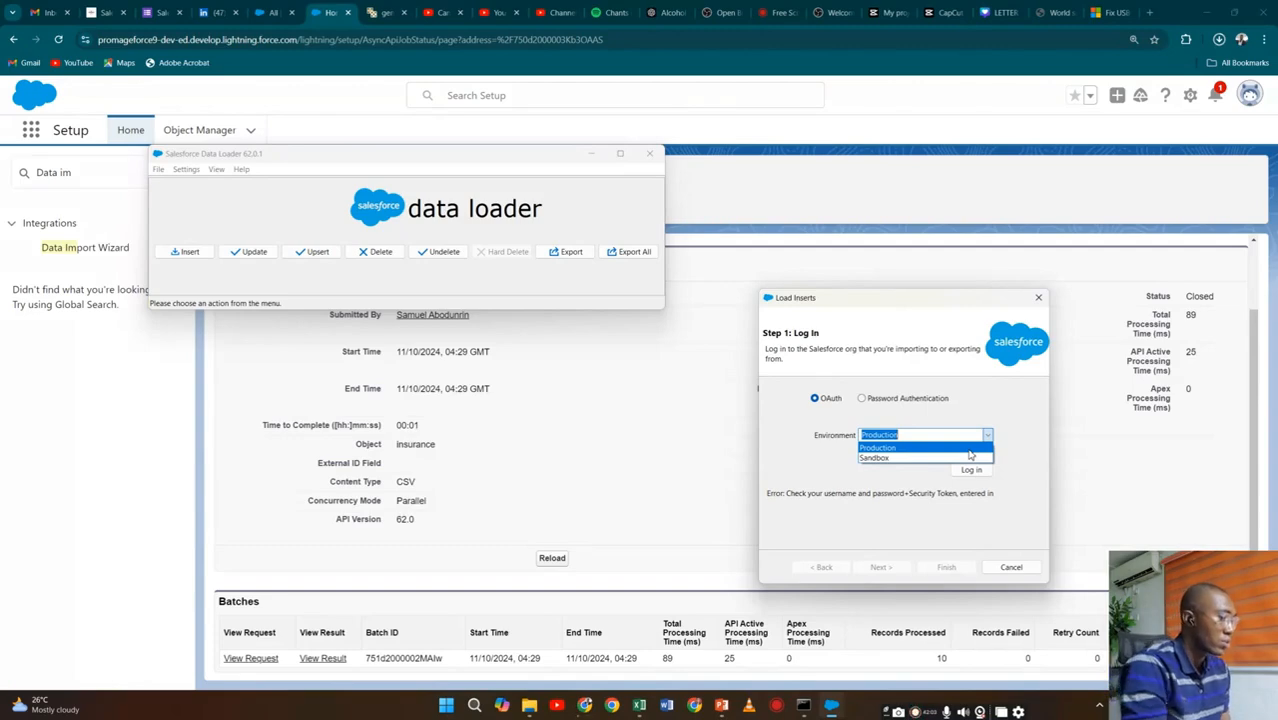
left_click(969, 449)
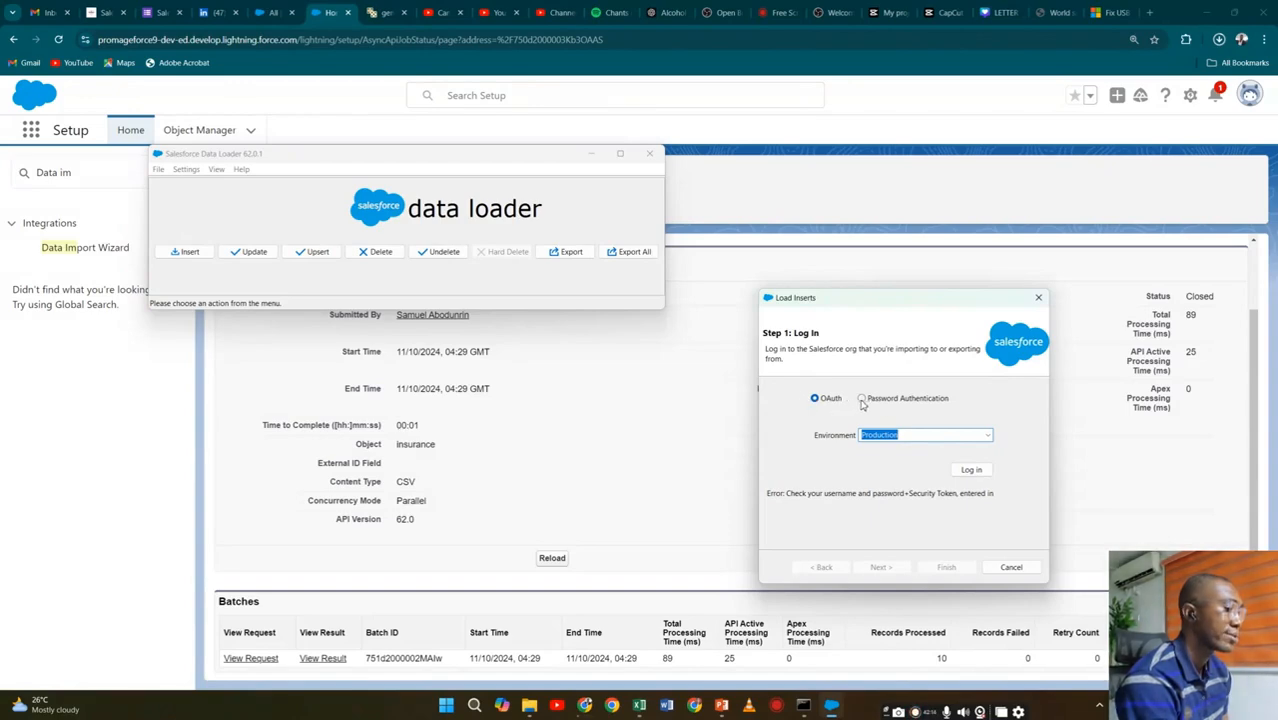
left_click(972, 469)
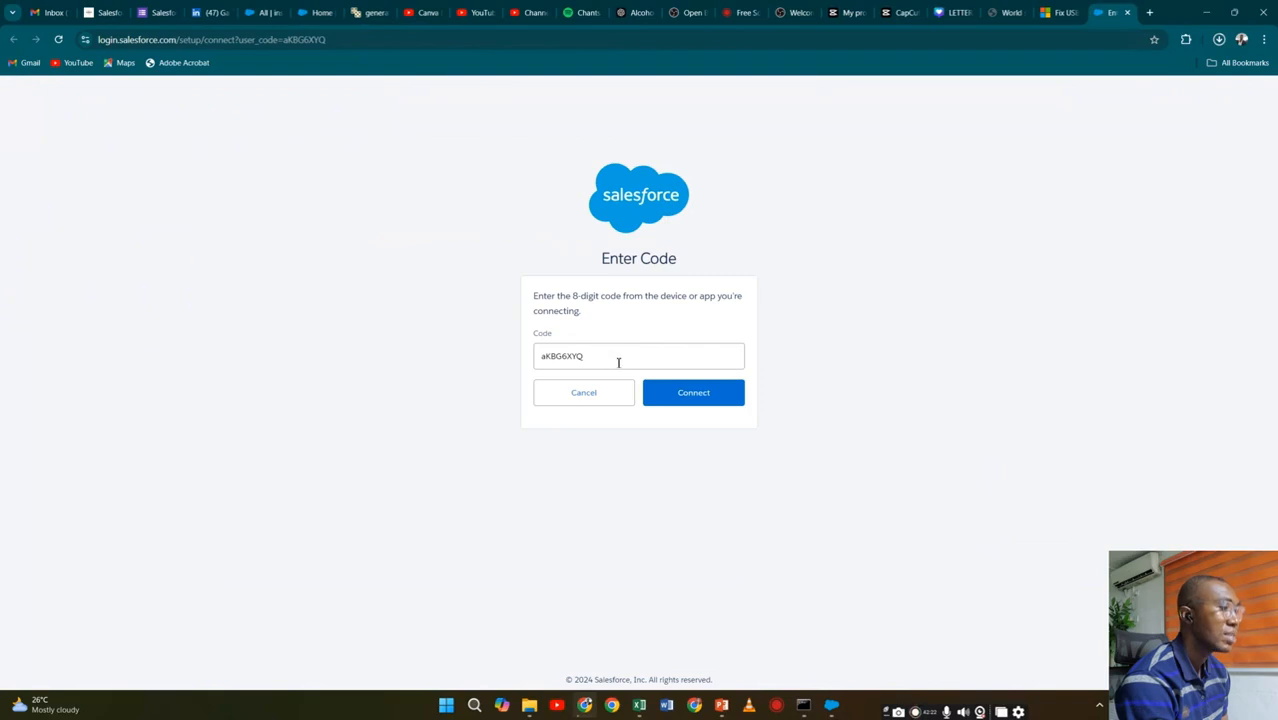
left_click(688, 393)
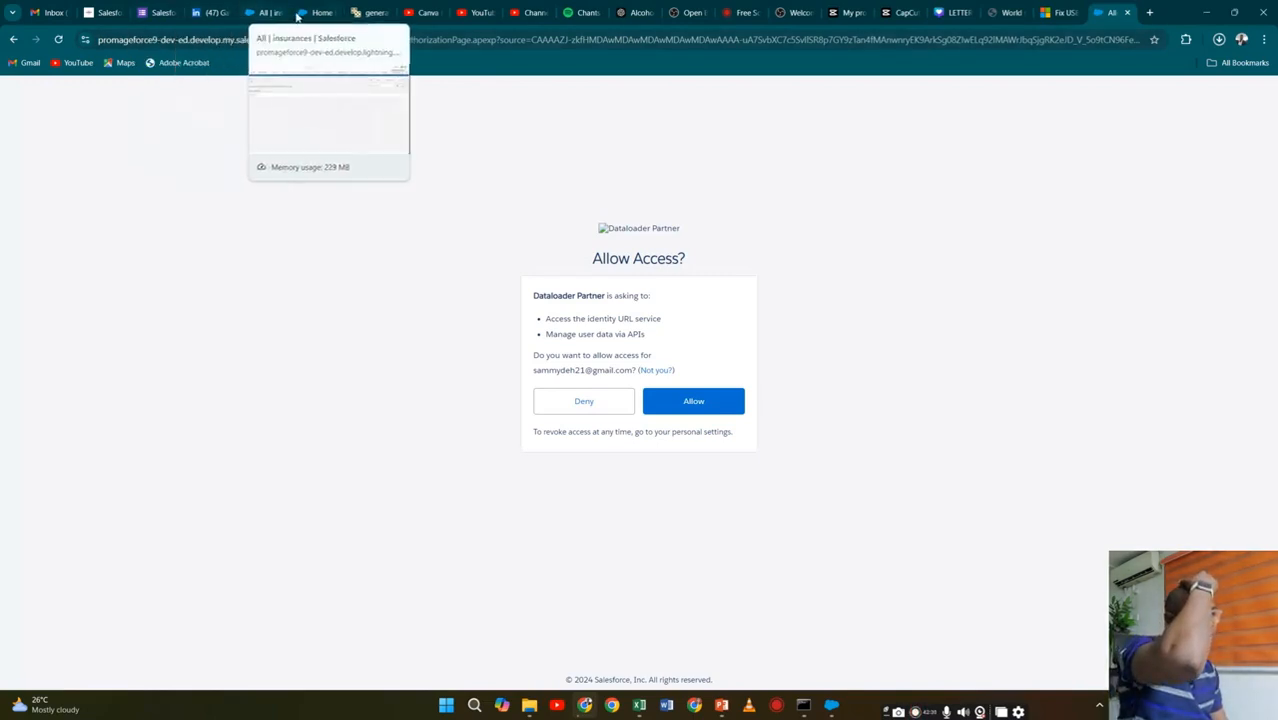
Allow Dataloader Partner access to the org, continue past the connection confirmation, and return to the Bulk Data Load Jobs page.
left_click(302, 14)
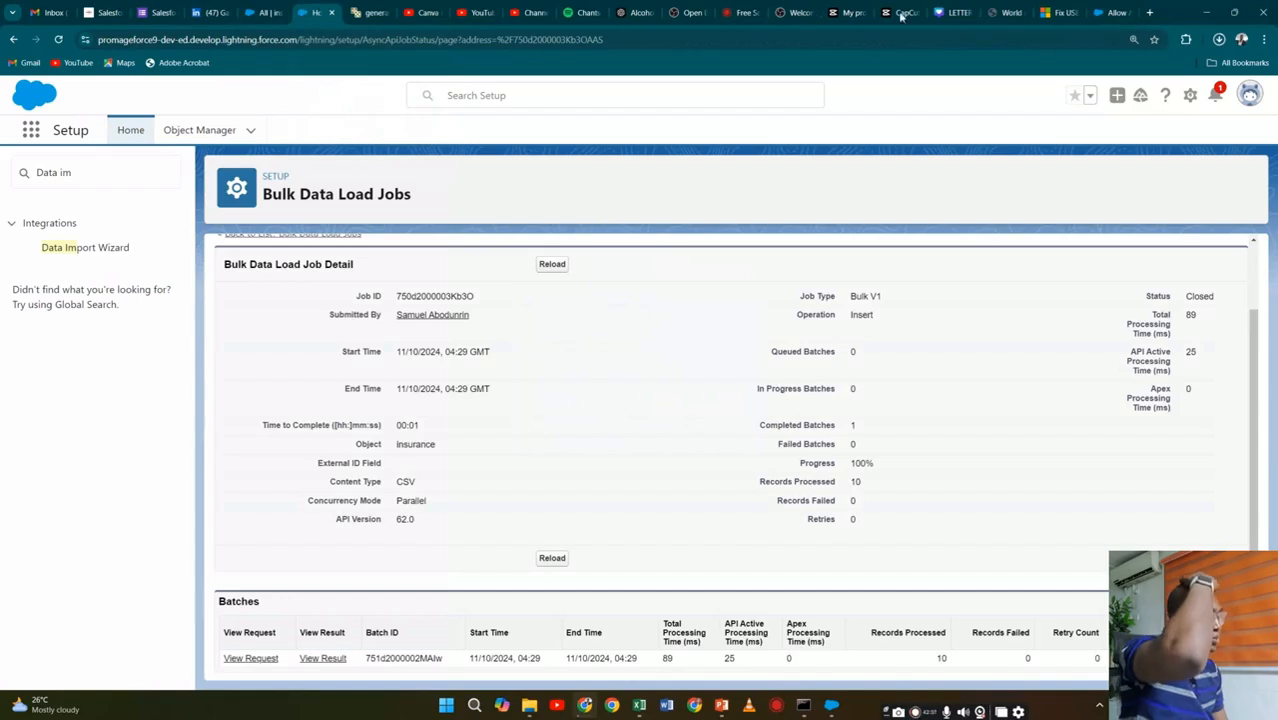
left_click(1116, 12)
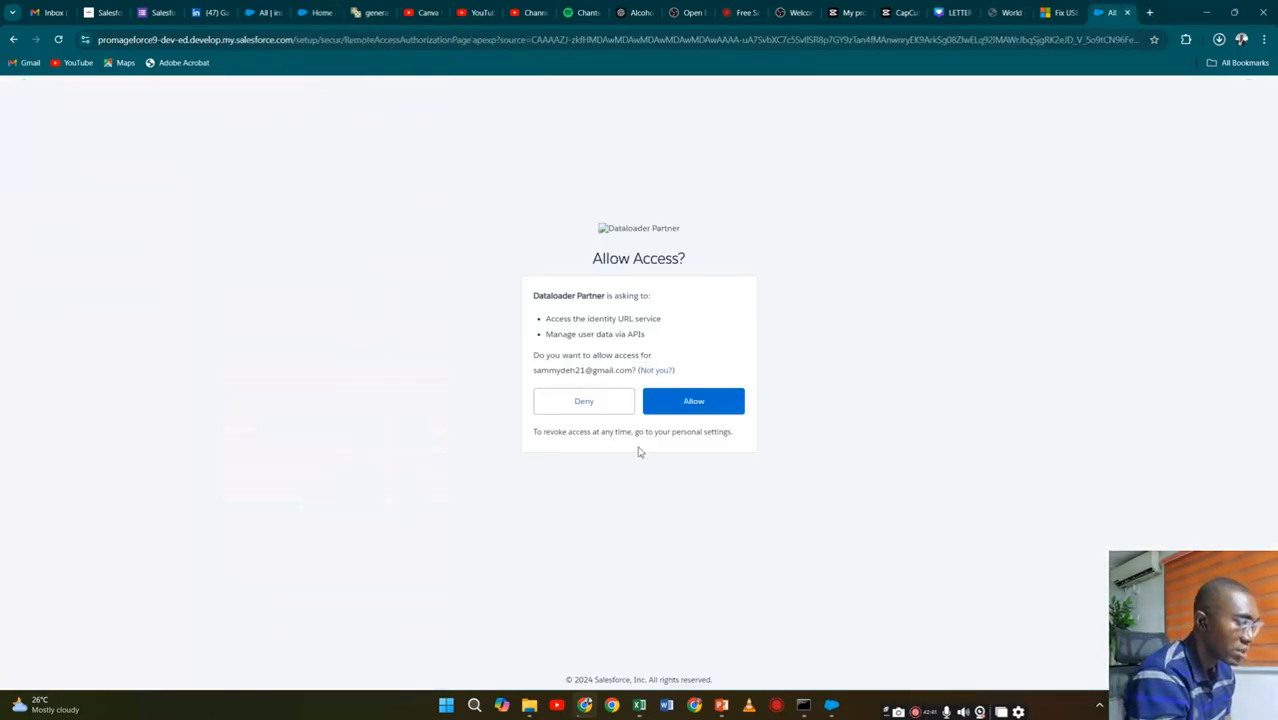
left_click(662, 414)
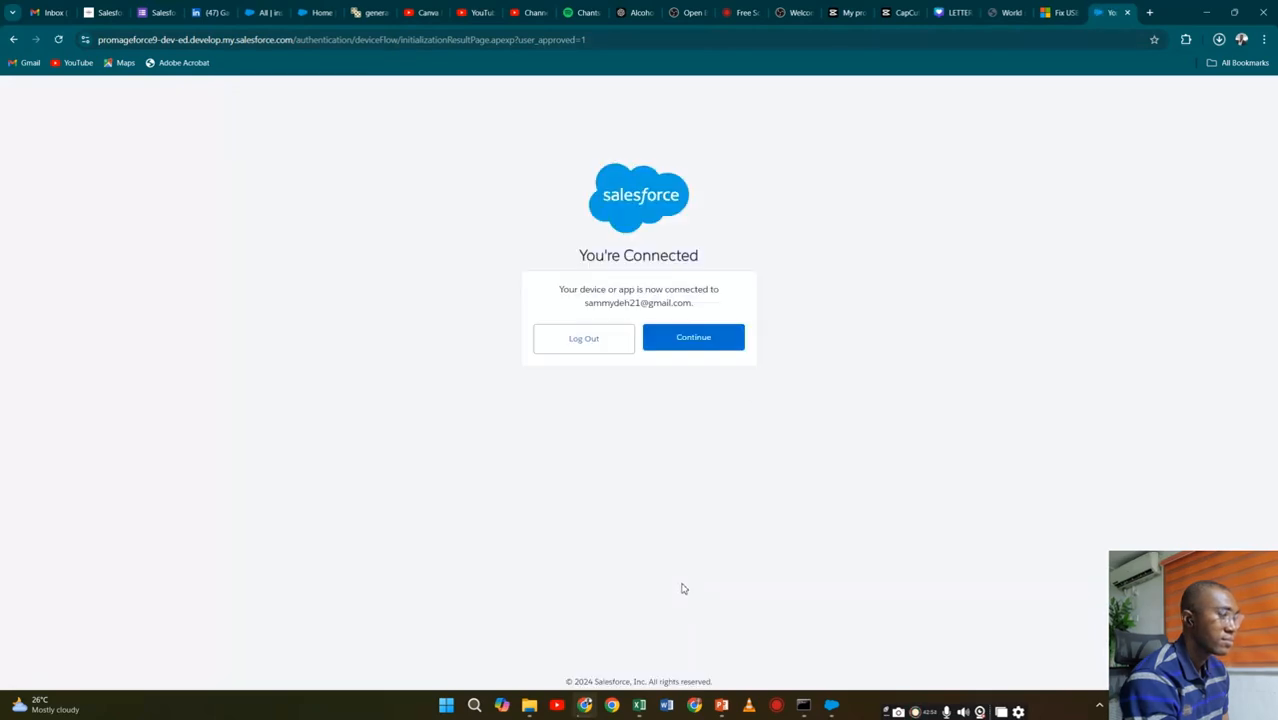
left_click(704, 337)
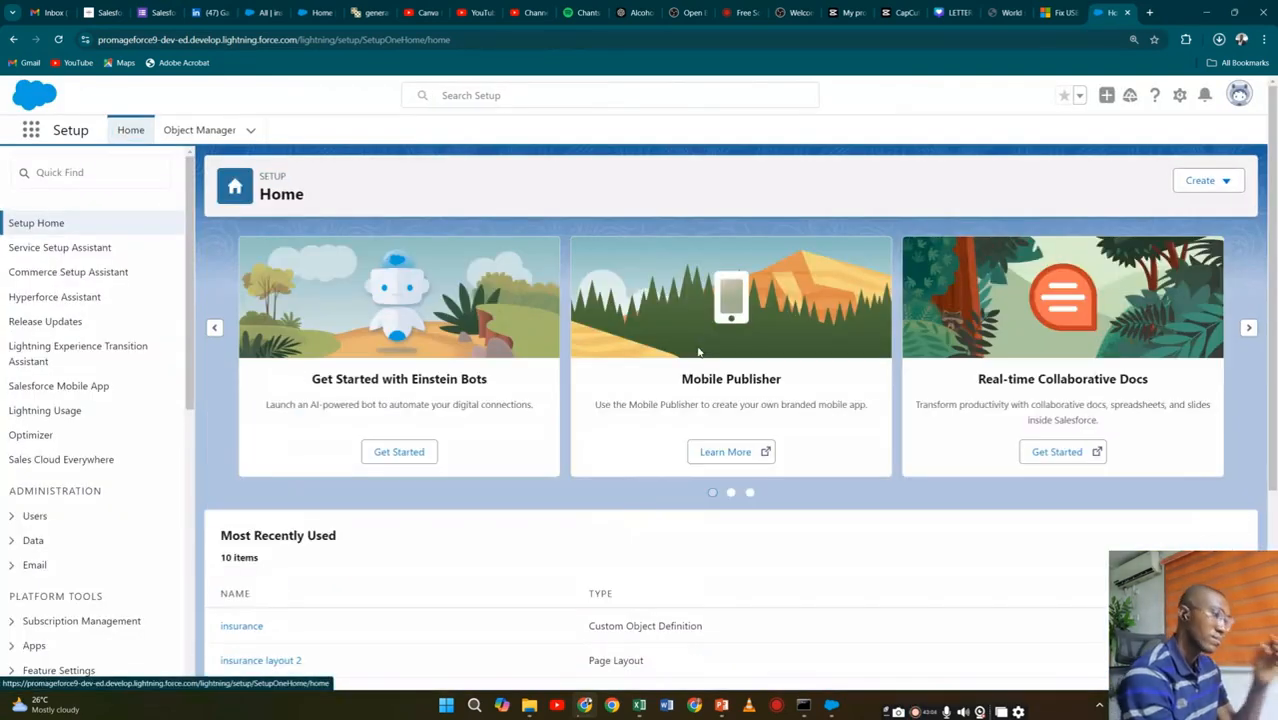
left_click(331, 12)
mouse_move(722, 703)
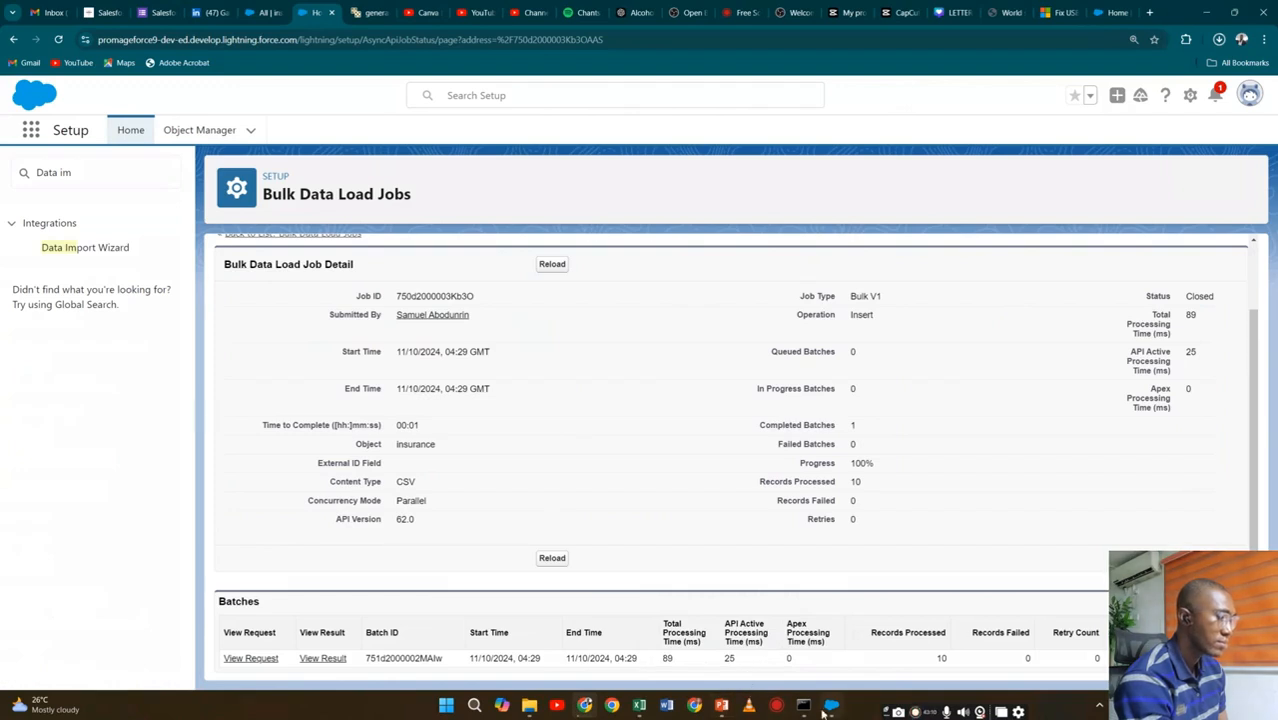
Switch to Salesforce Data Loader and select insurance (insurance__c) as the object for the insert.
mouse_move(803, 705)
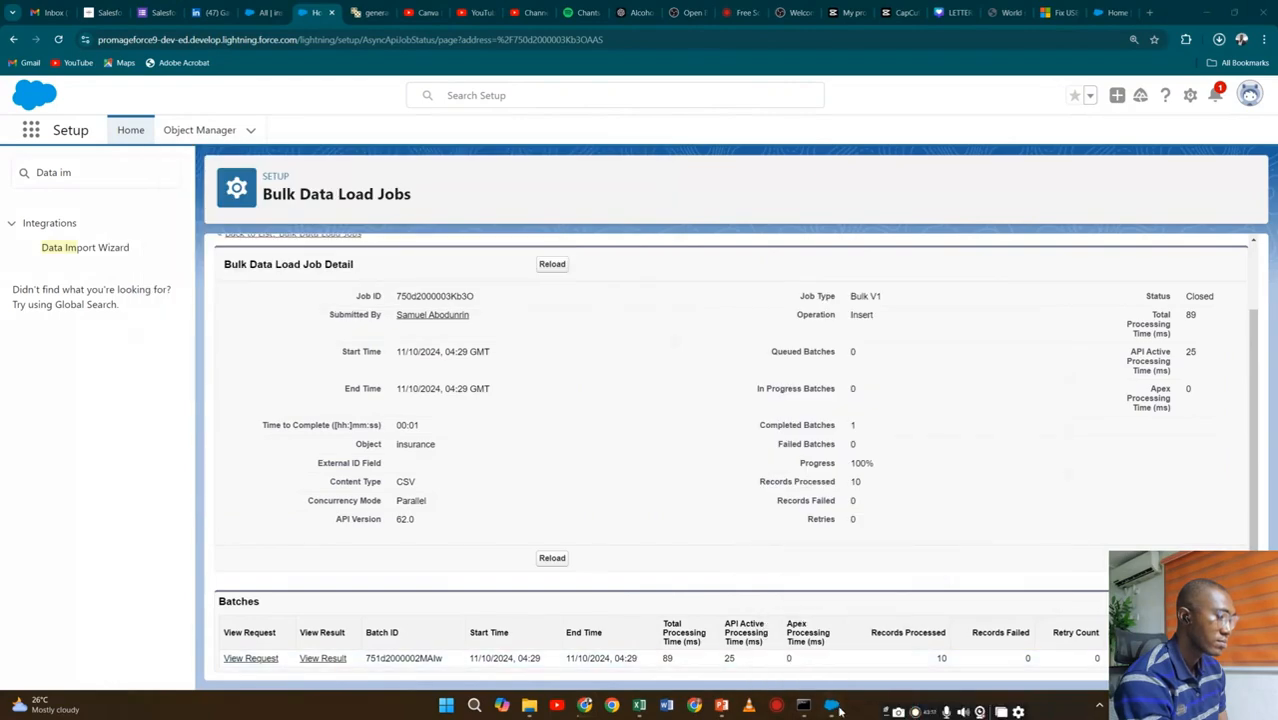
left_click(831, 705)
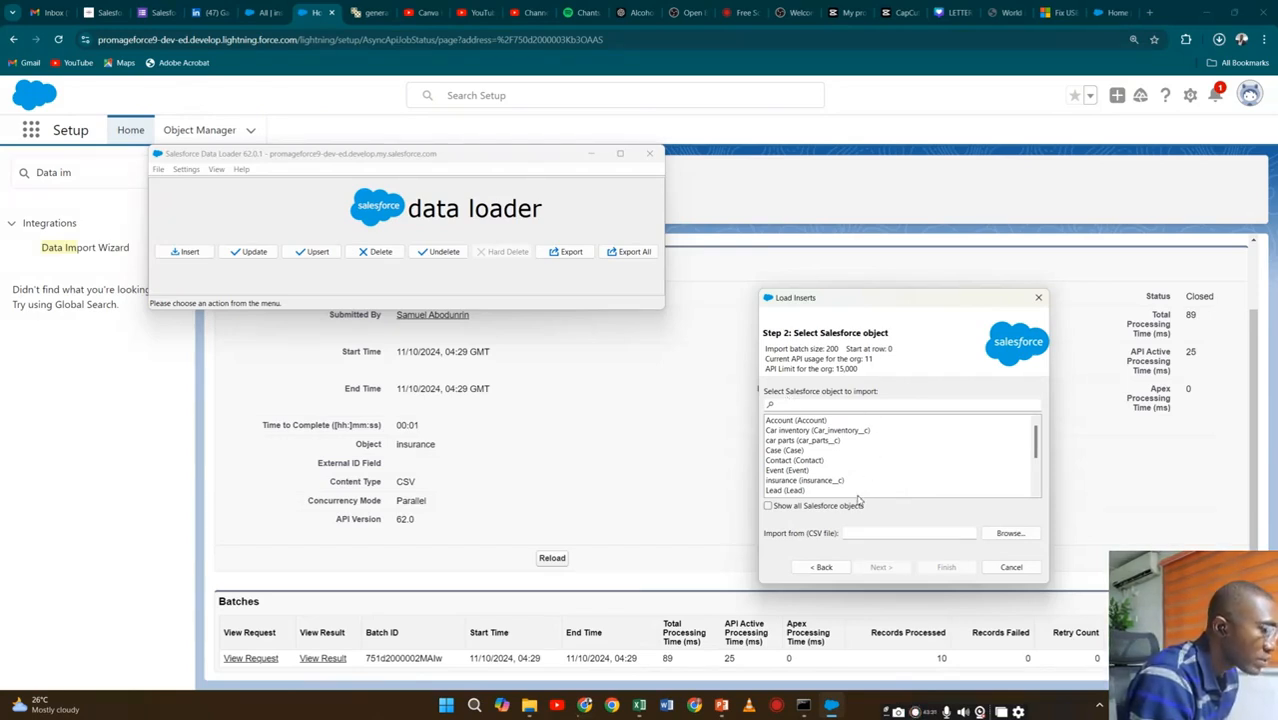
left_click(768, 506)
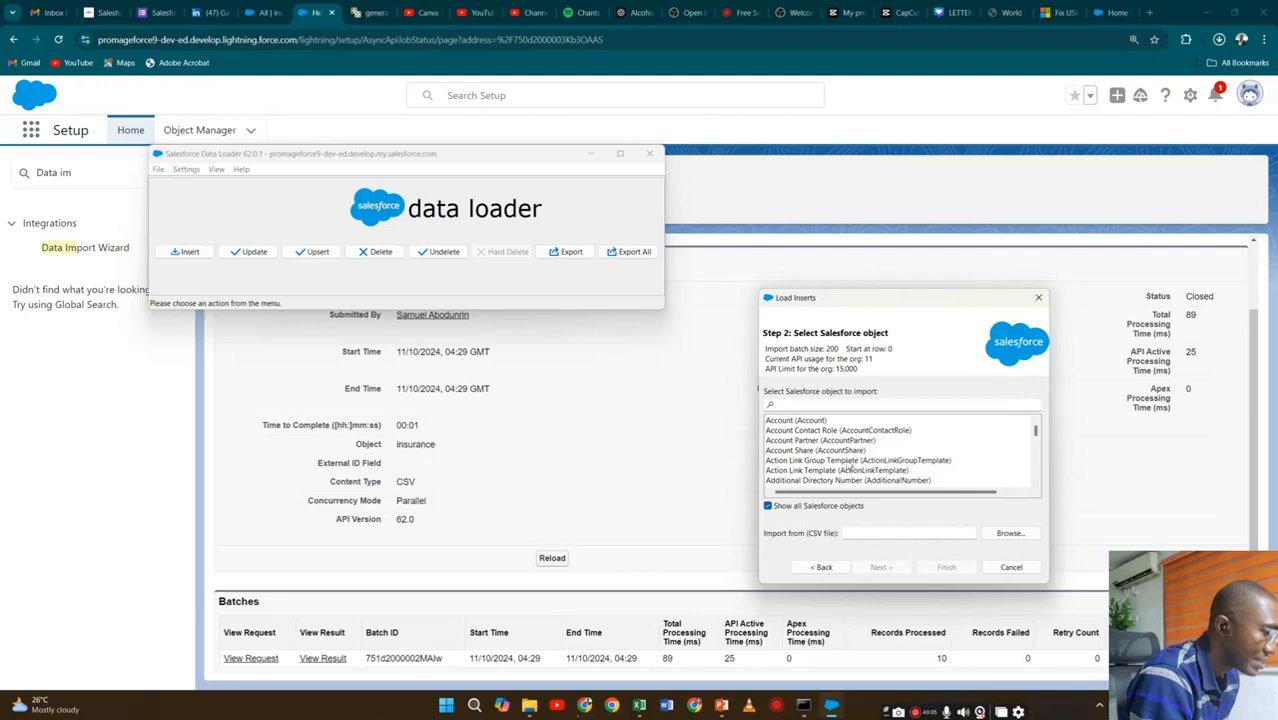
left_click(768, 506)
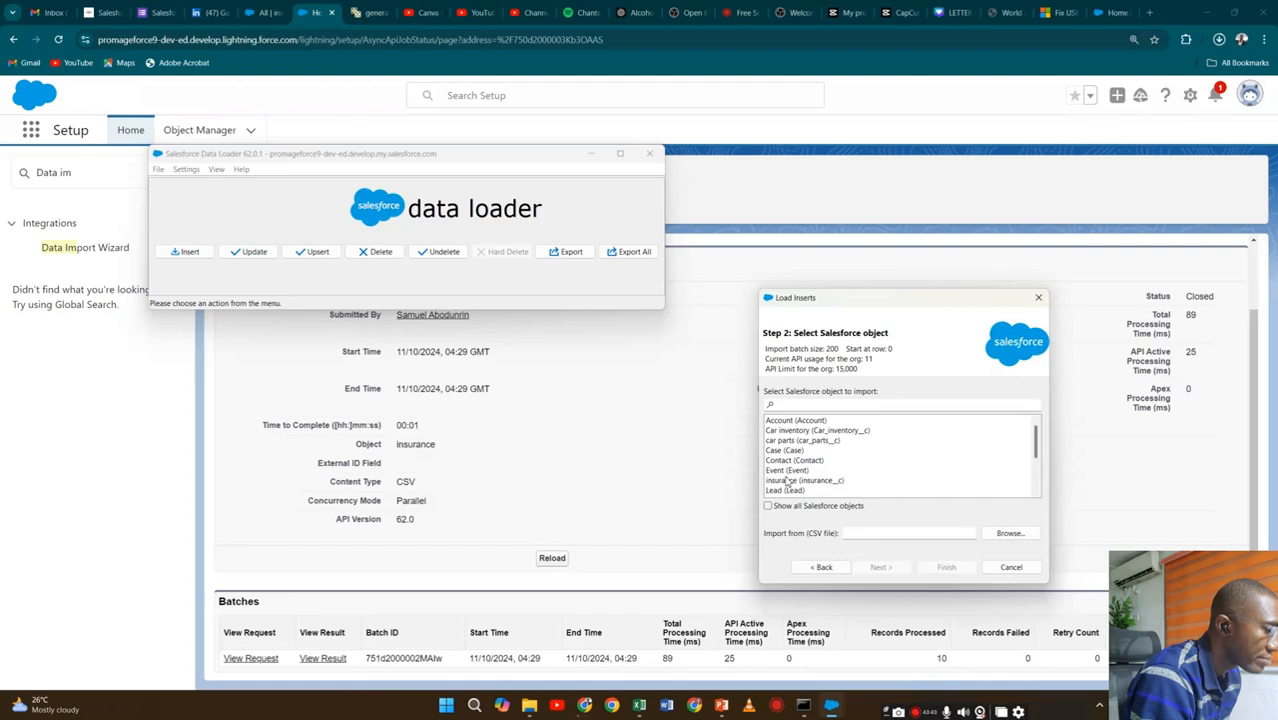
left_click(789, 481)
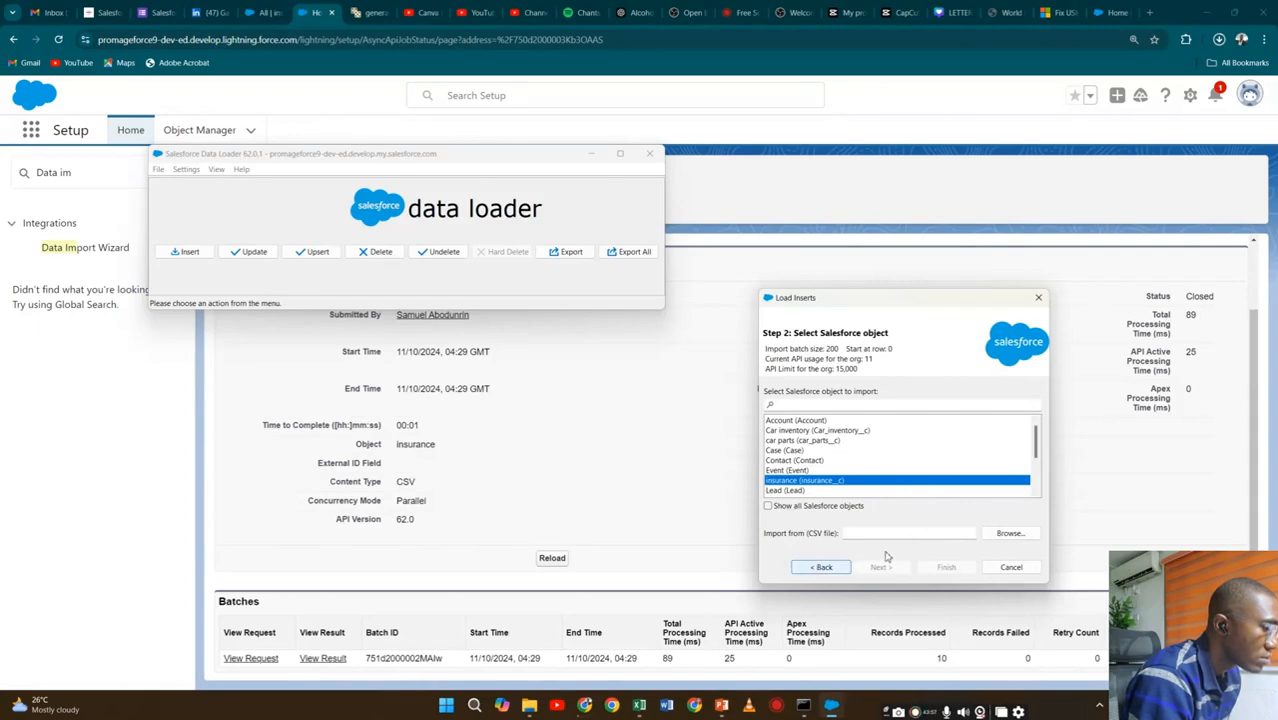
Load data.csv from the Downloads folder as the import file and accept the data selection summary.
left_click(998, 534)
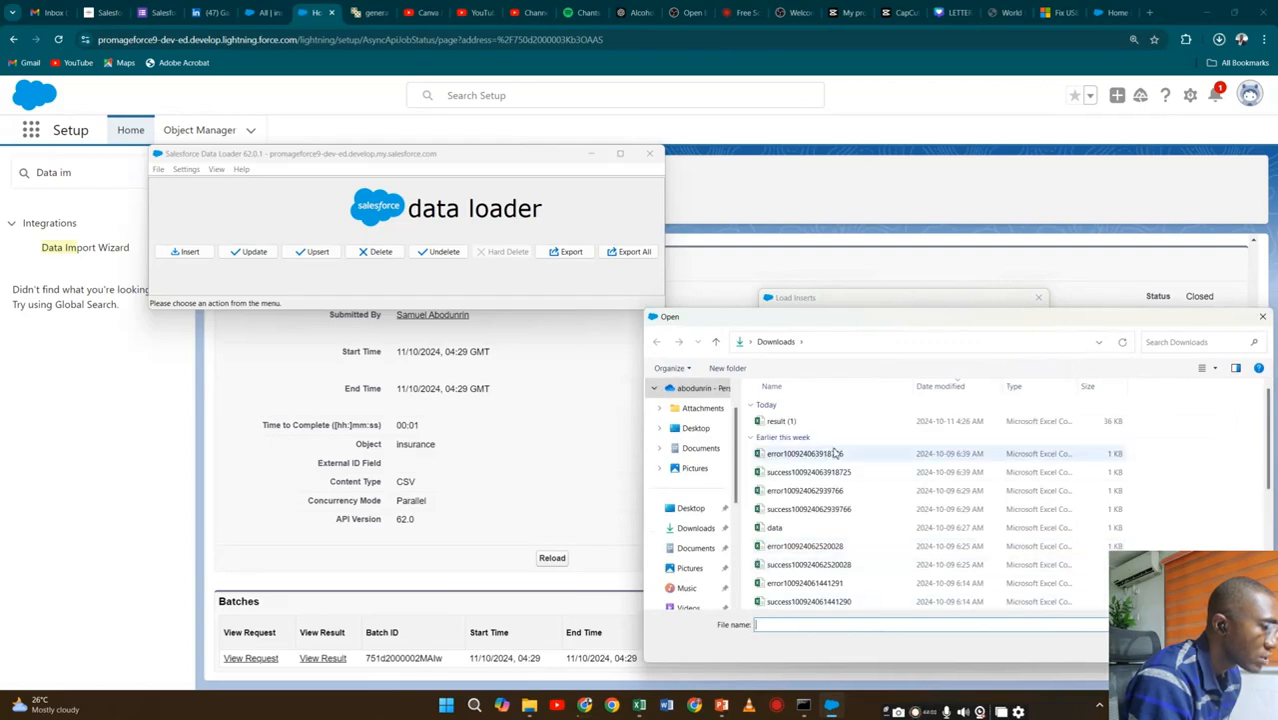
left_click(822, 528)
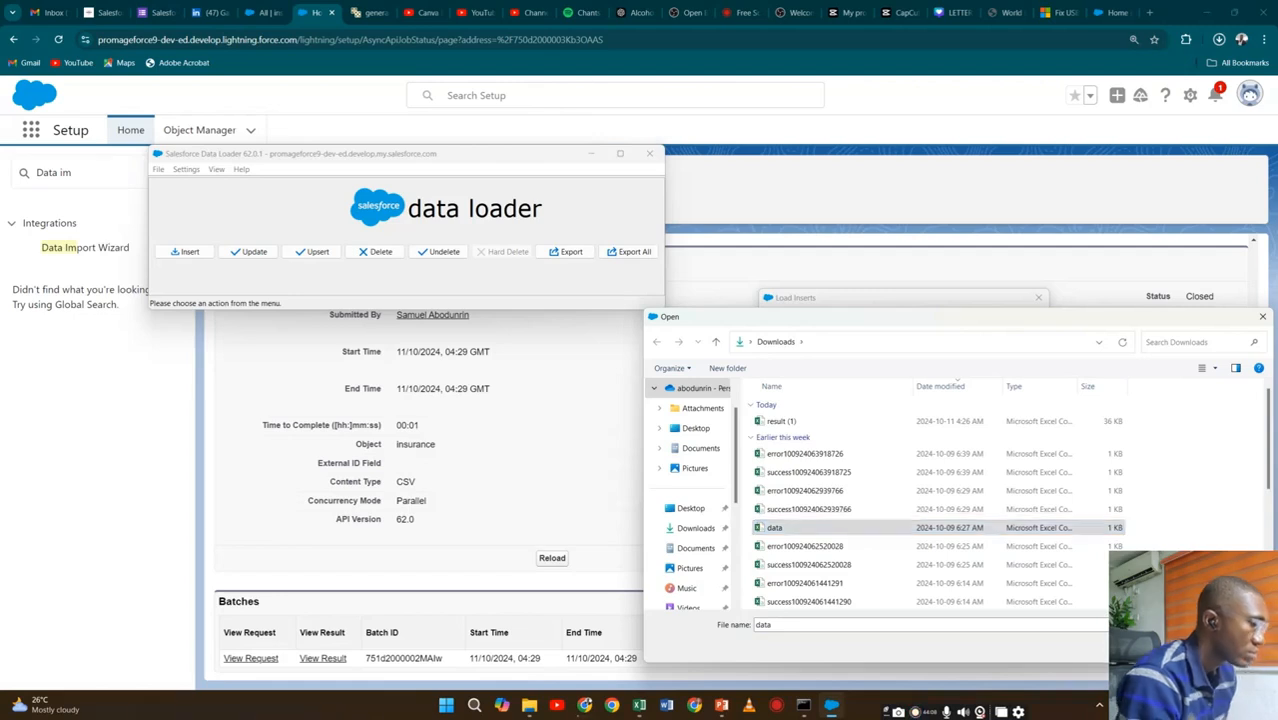
key("Return")
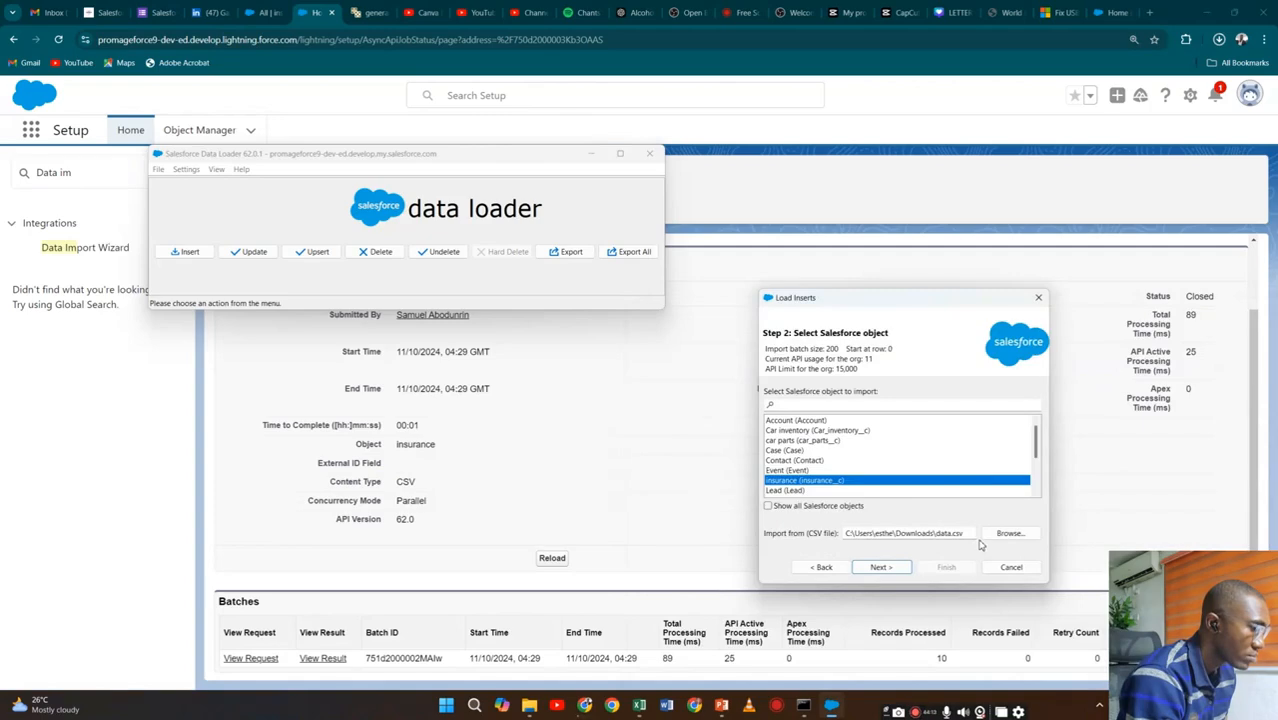
left_click(880, 568)
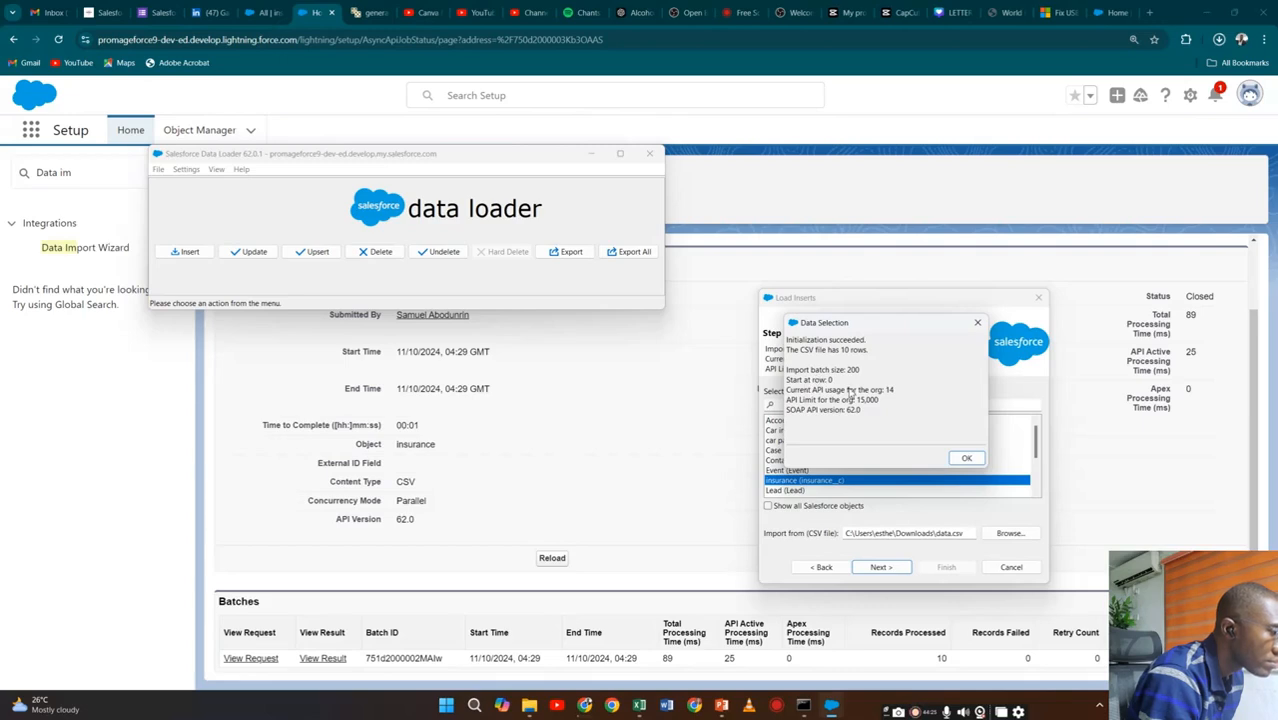
left_click(965, 459)
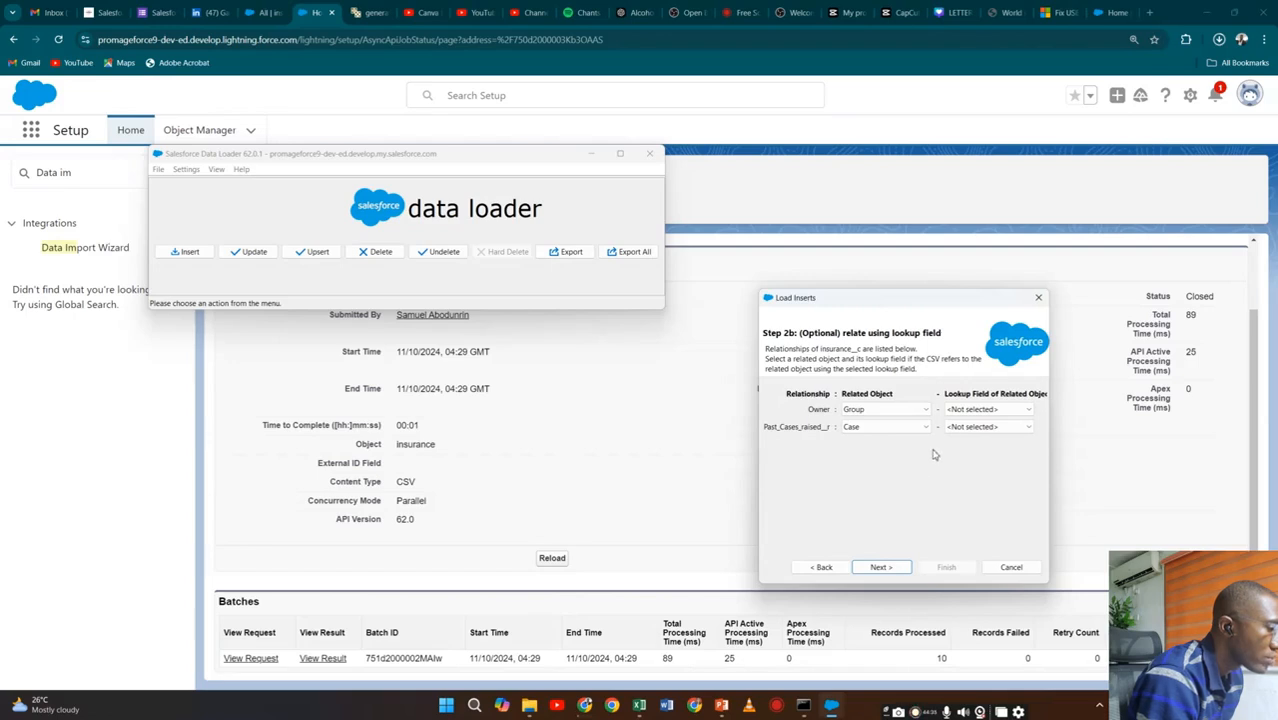
Skip the optional lookup relationships, and create a field map by auto-matching the insurance fields to the CSV columns.
left_click(889, 567)
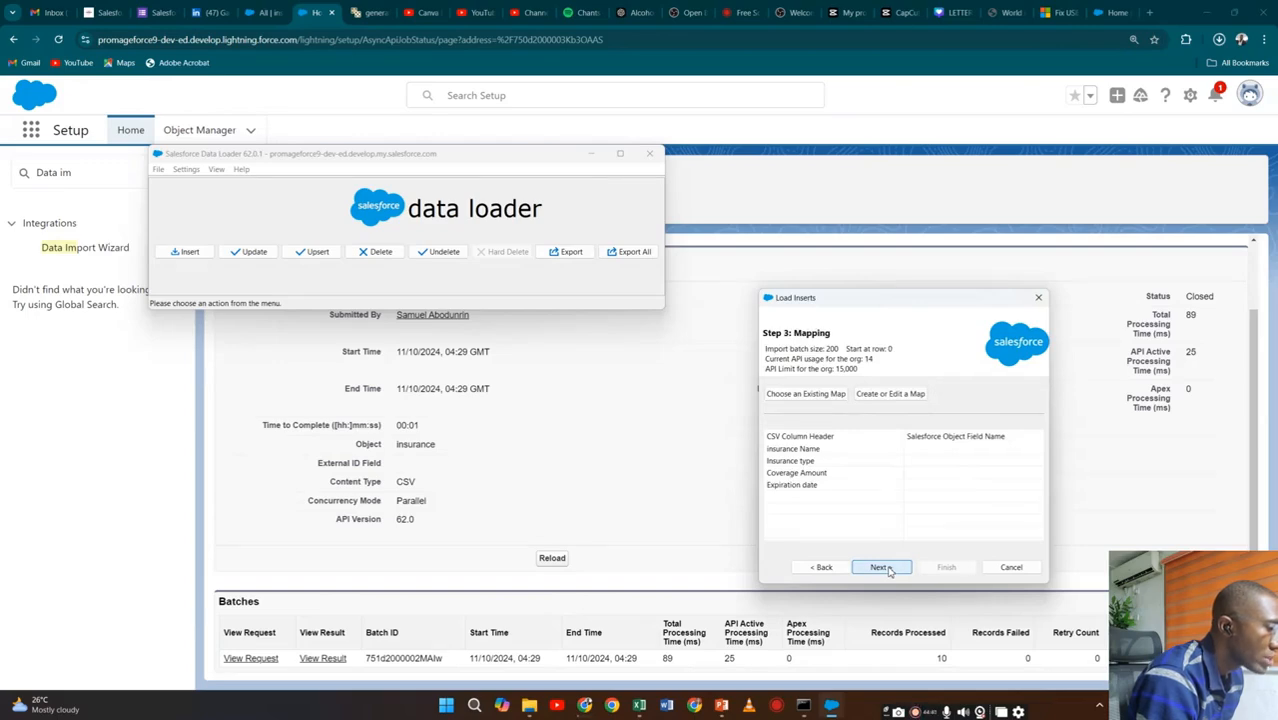
left_click(882, 396)
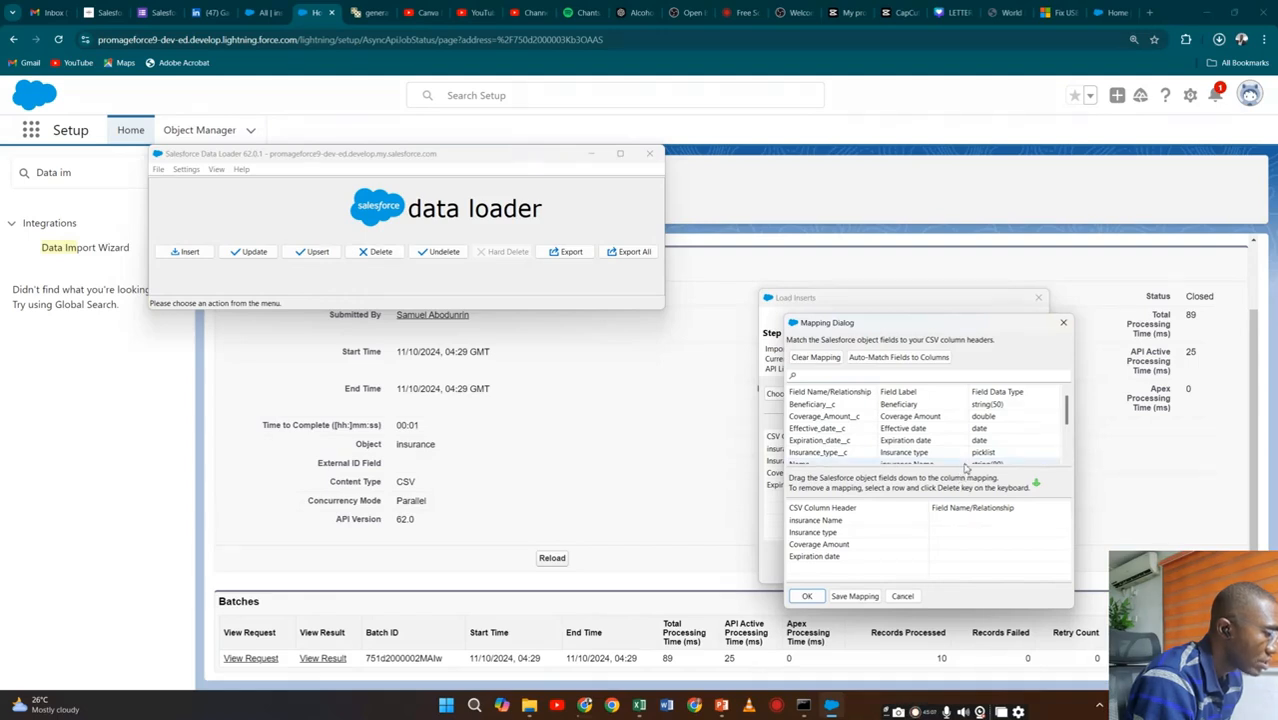
left_click_drag(995, 430, 953, 563)
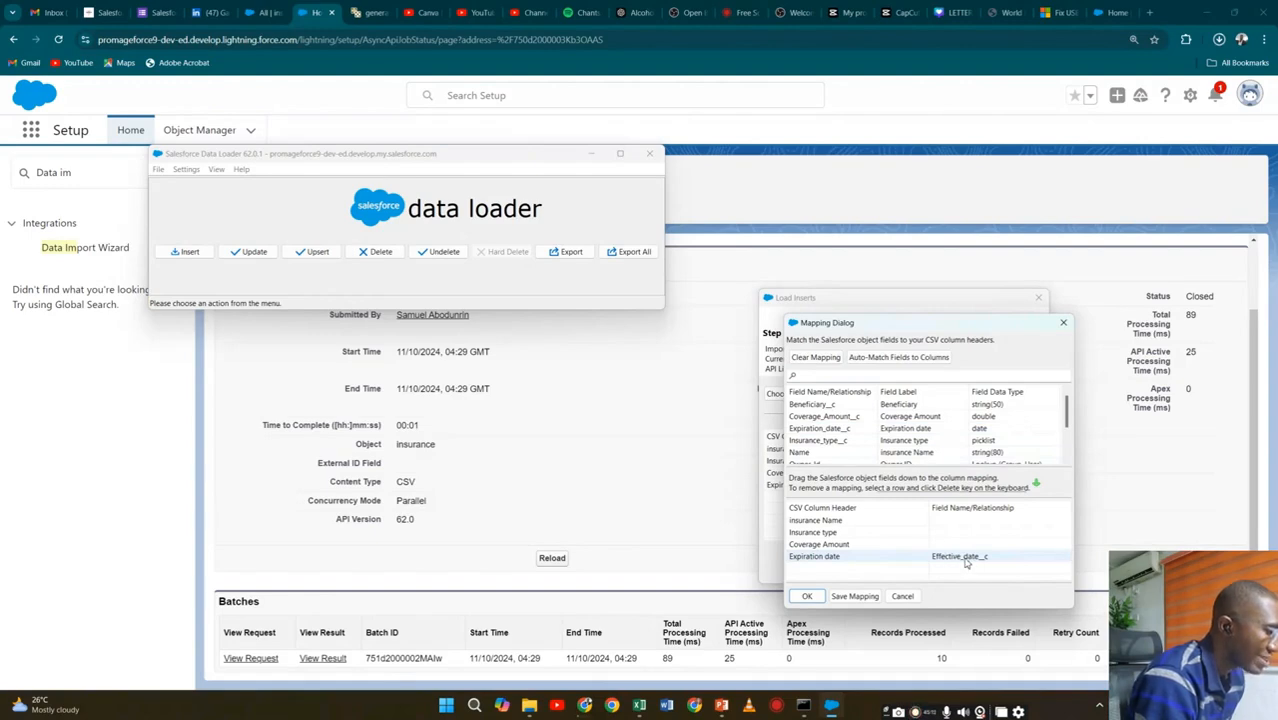
left_click_drag(966, 562, 996, 434)
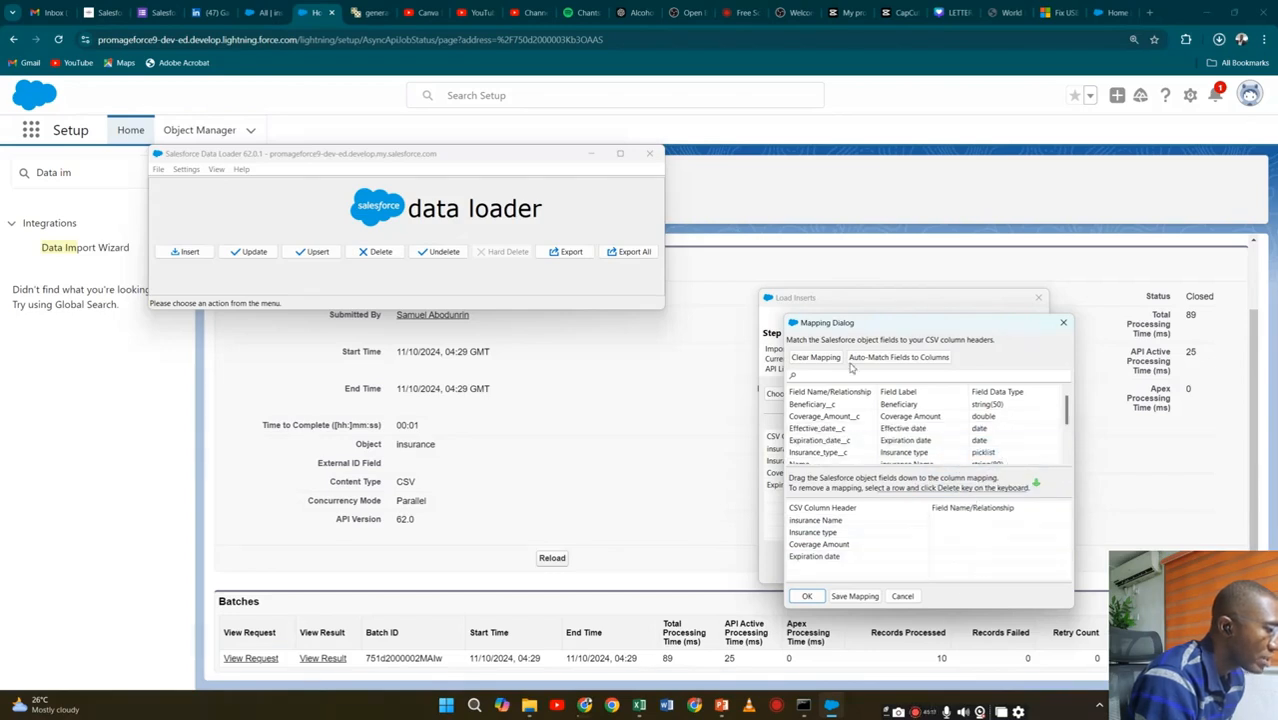
left_click(896, 356)
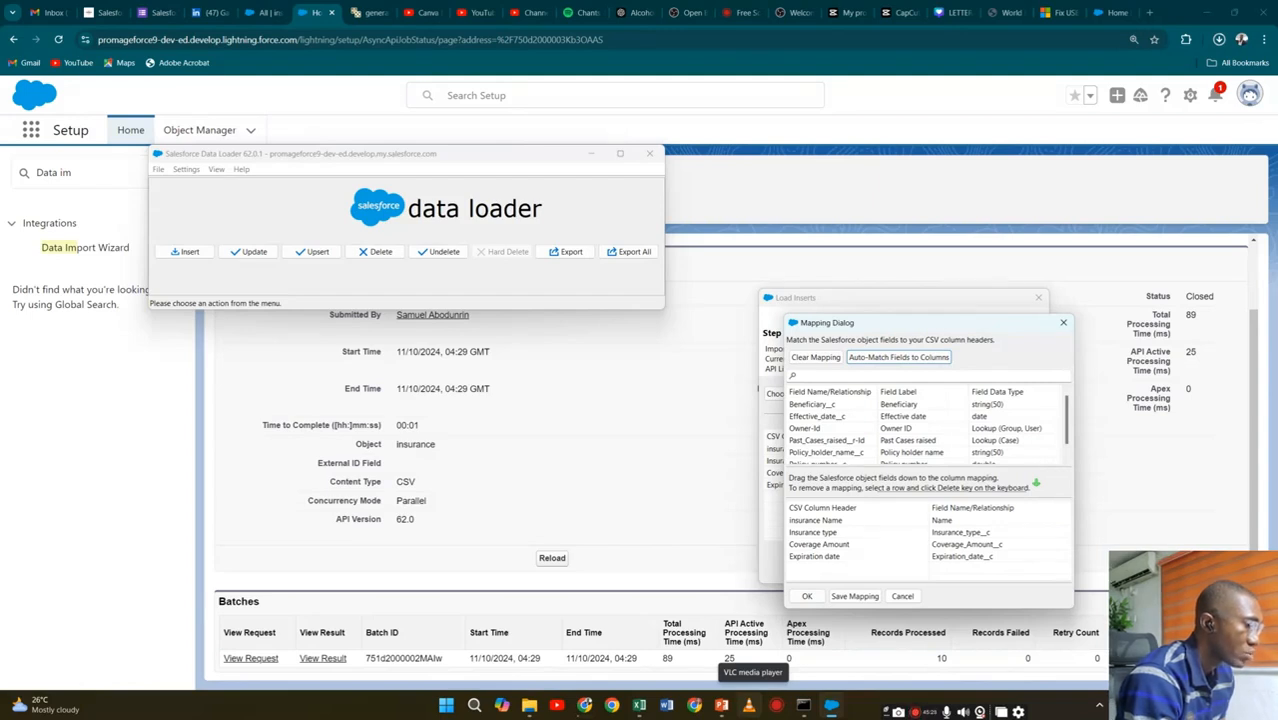
mouse_move(721, 705)
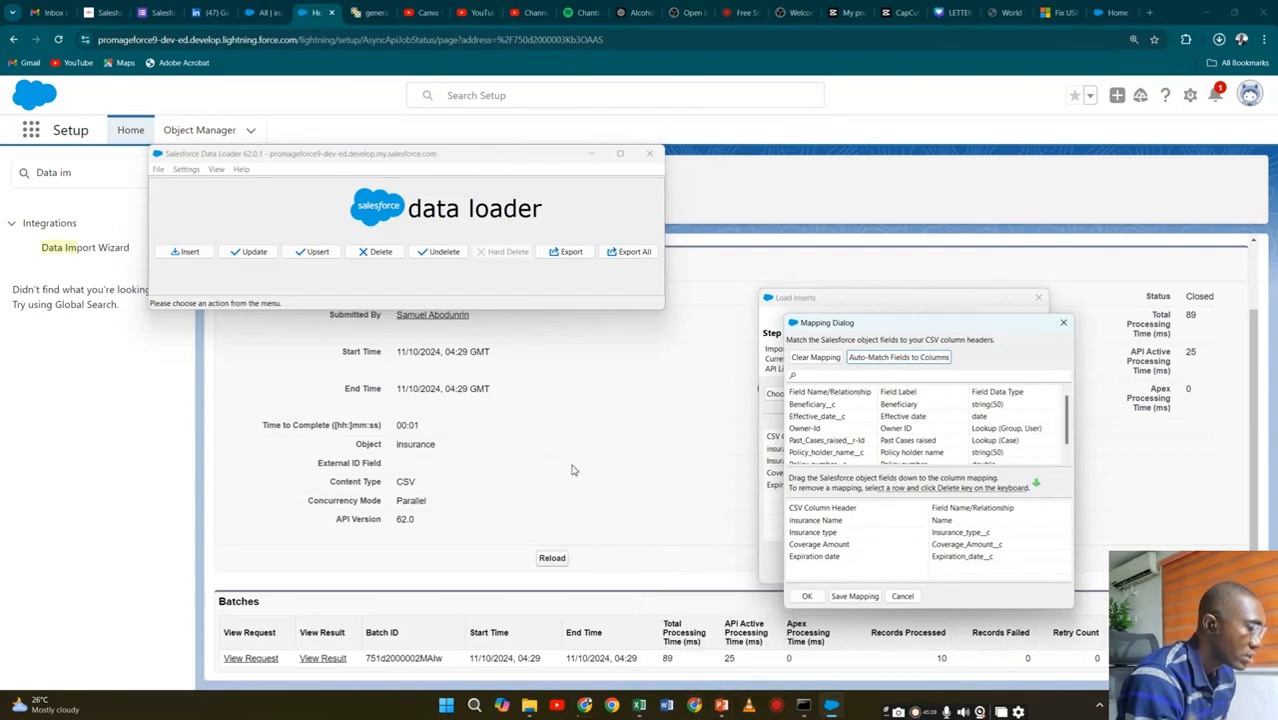
left_click(808, 596)
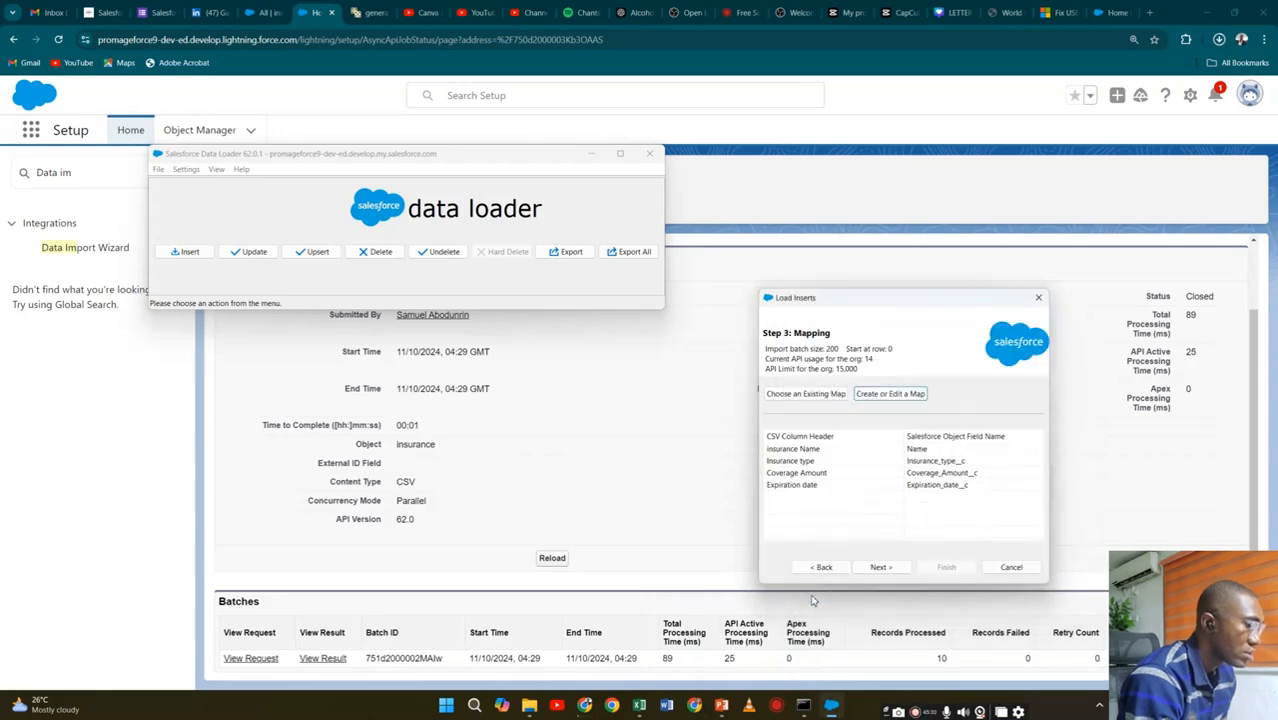
Run the insert with Downloads as the results folder, confirm inserting new records, and close the completion summary.
left_click(879, 567)
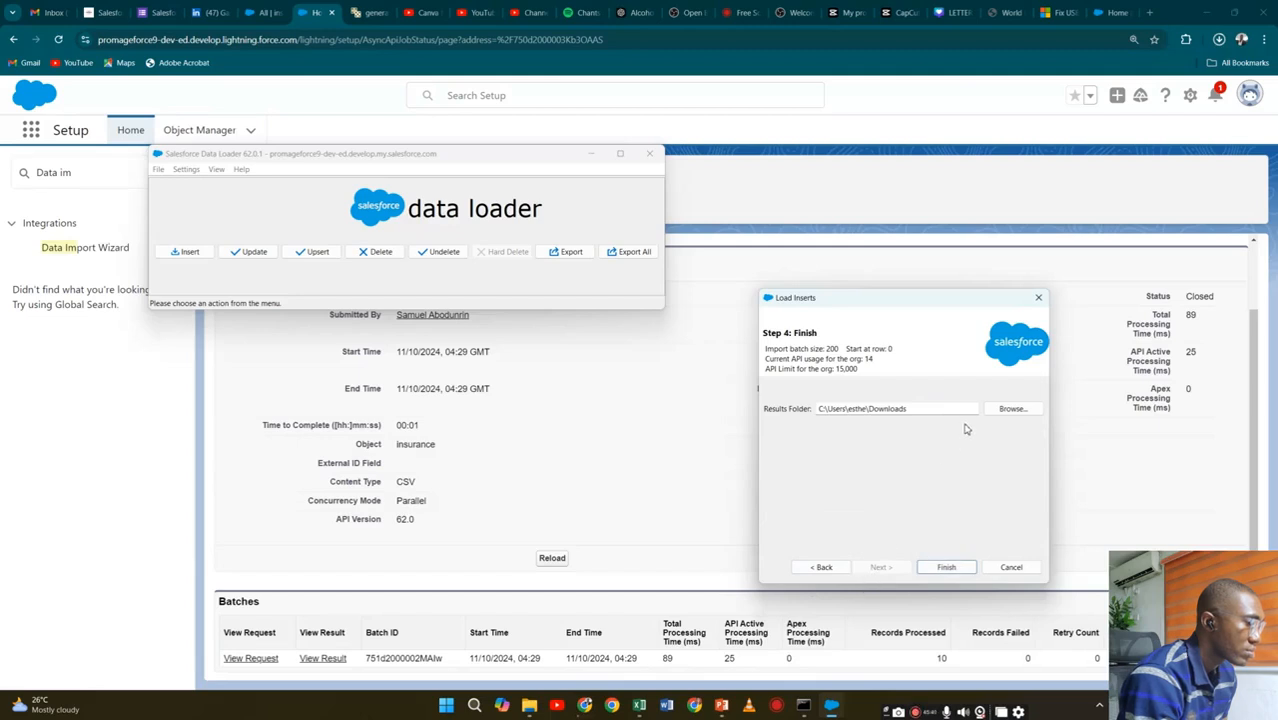
left_click(944, 567)
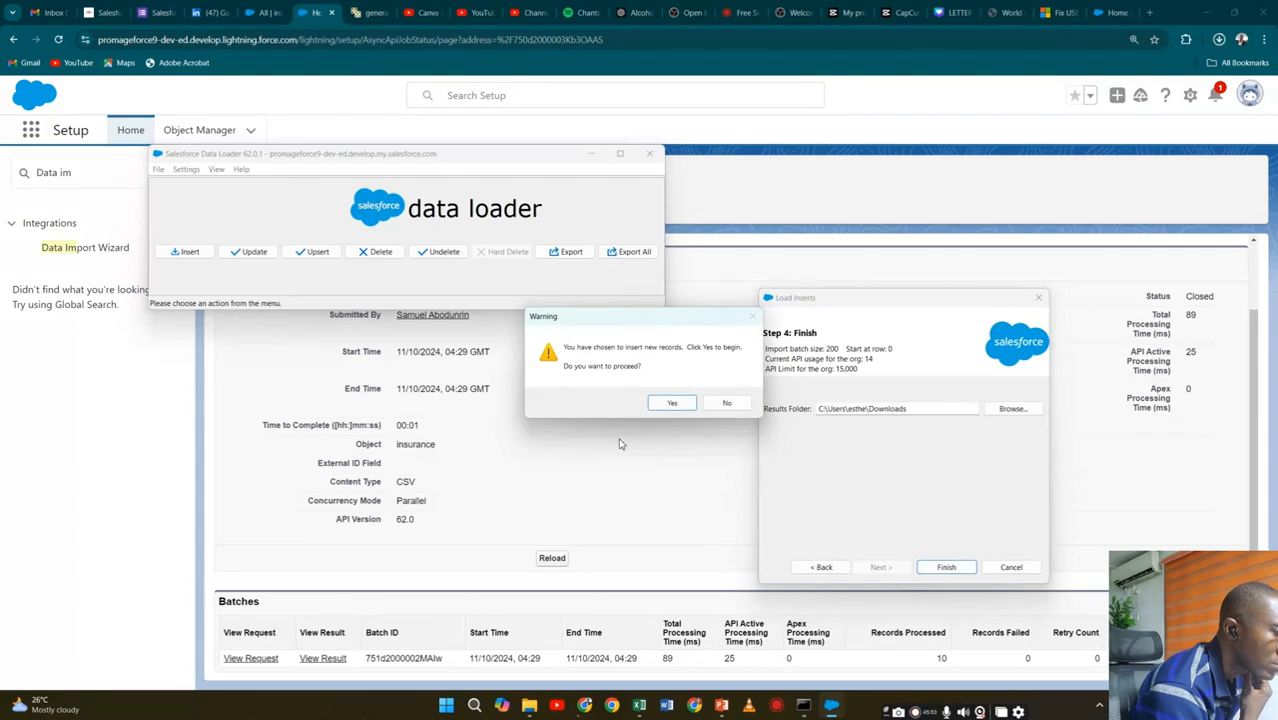
left_click(674, 404)
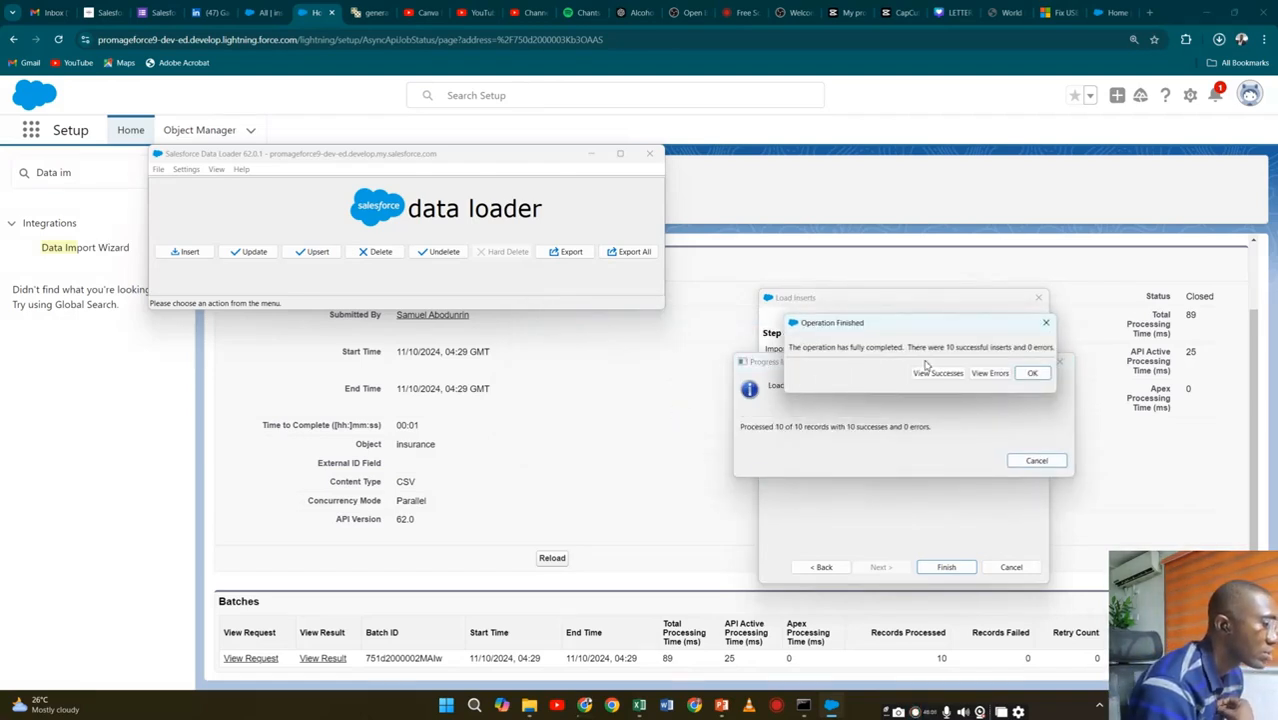
left_click(1032, 373)
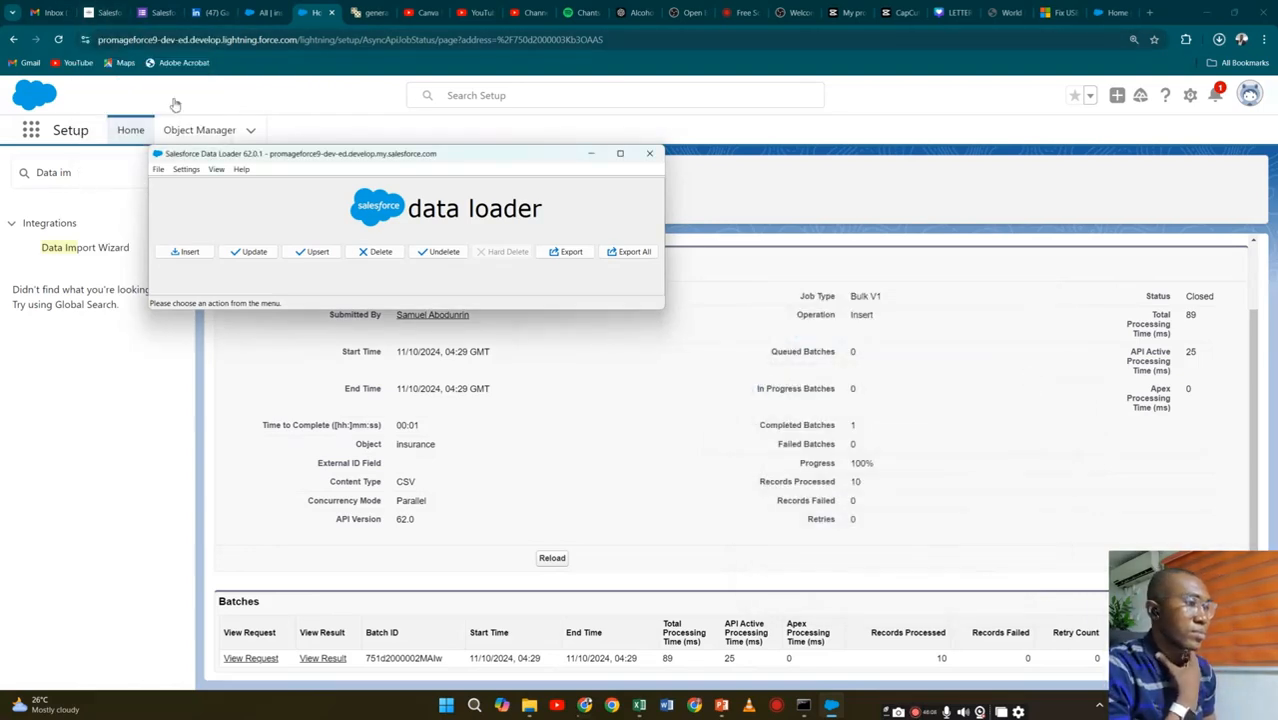
Switch to the insurances All list in the browser and reload it to check the inserted records.
left_click(263, 12)
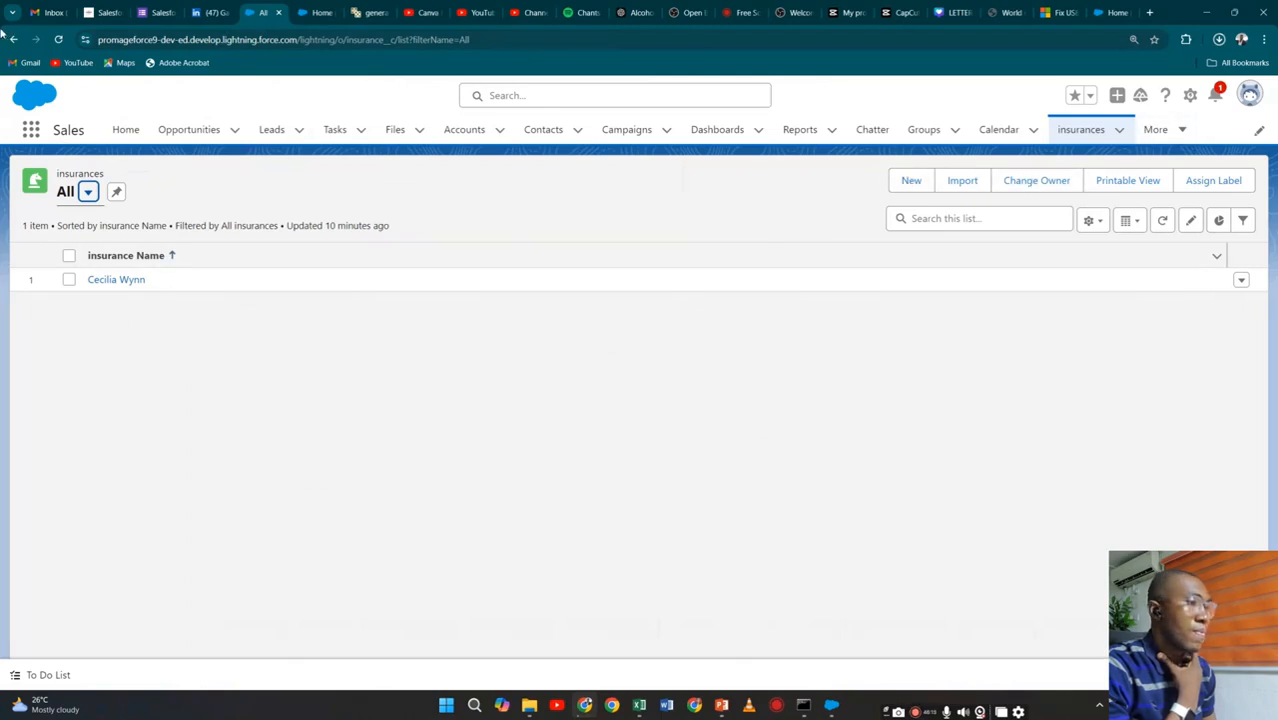
left_click(62, 40)
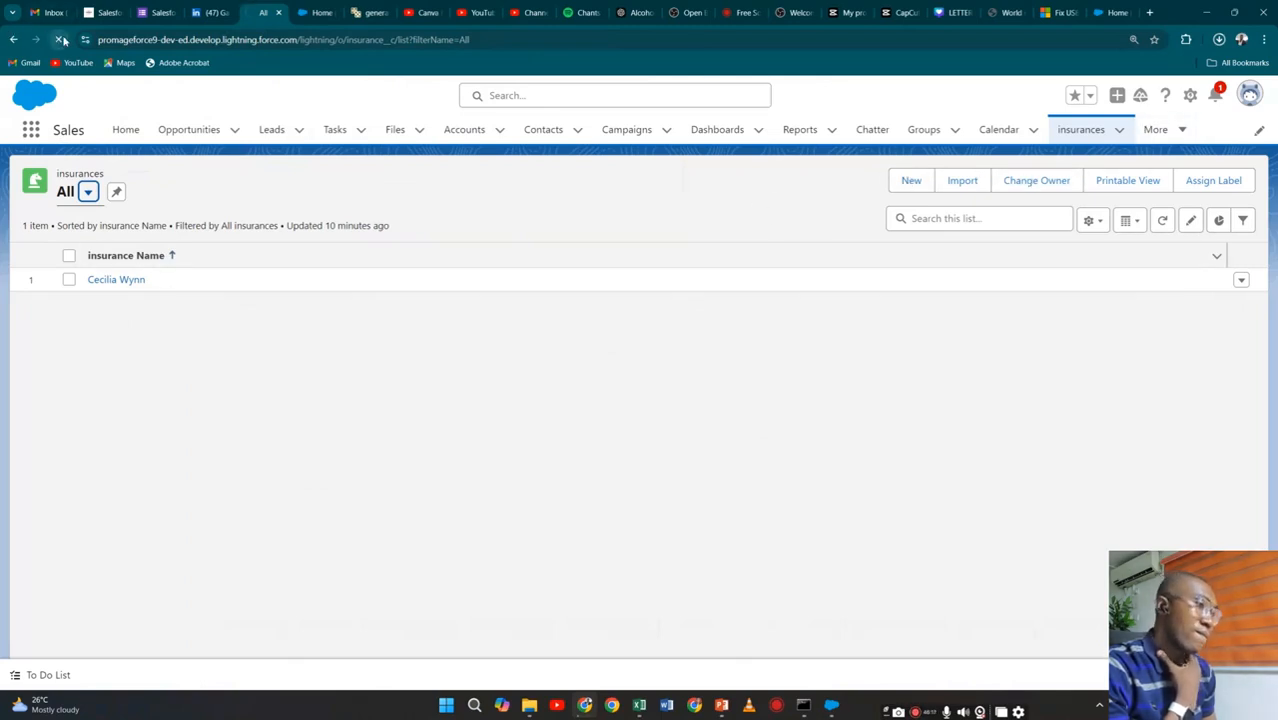